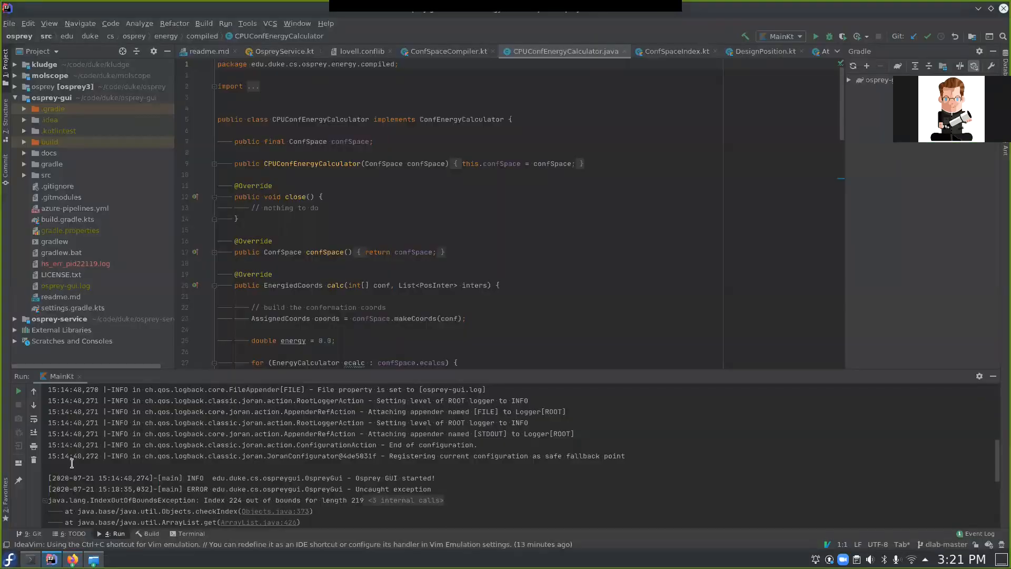
Run the MainKt configuration to launch the OSPREY GUI, and enlarge its window to cover most of the screen
click(818, 39)
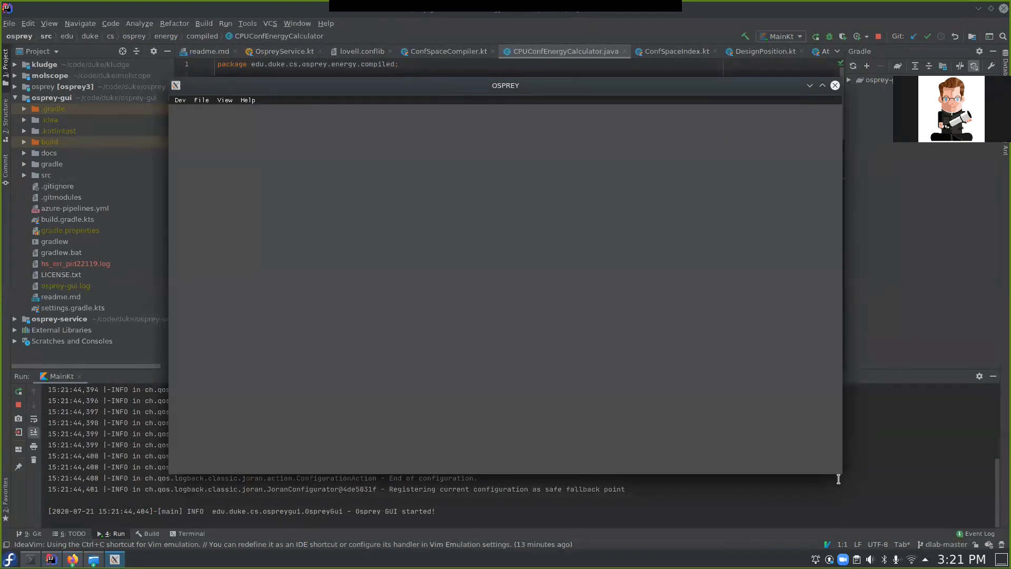
drag(841, 474, 967, 522)
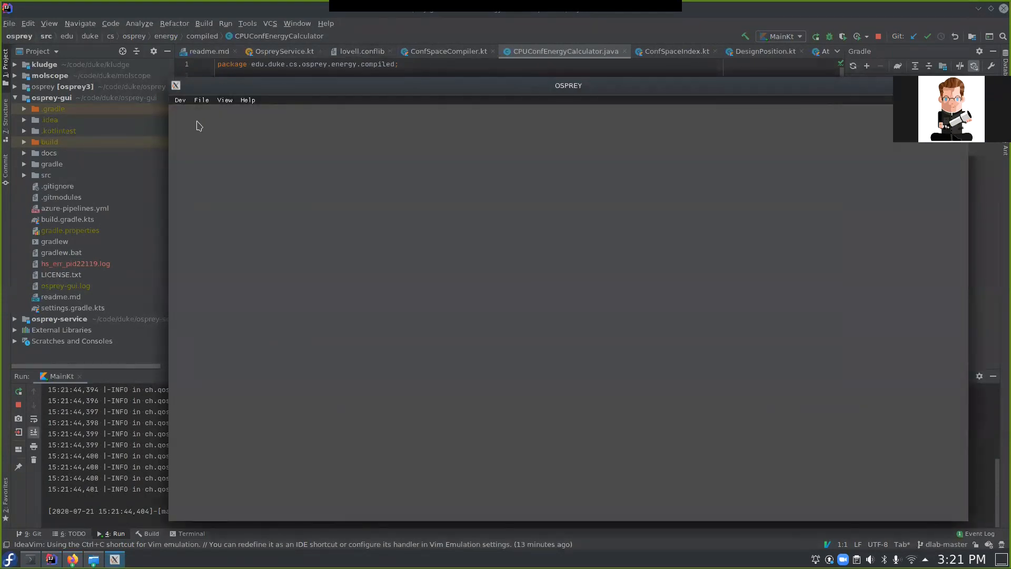
drag(171, 82, 12, 12)
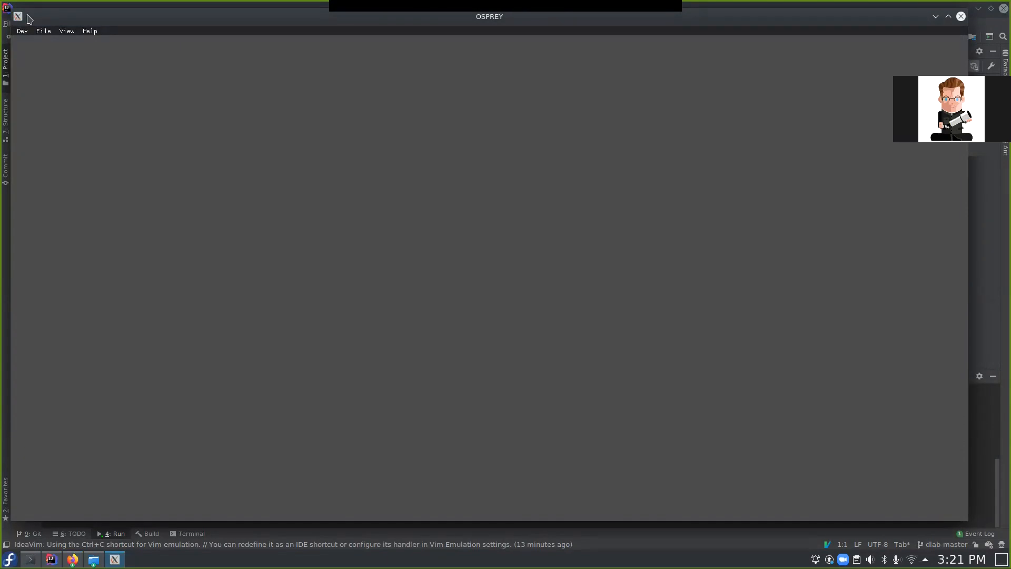
mouse_move(27, 19)
mouse_down()
mouse_move(71, 29)
mouse_move(34, 34)
mouse_up()
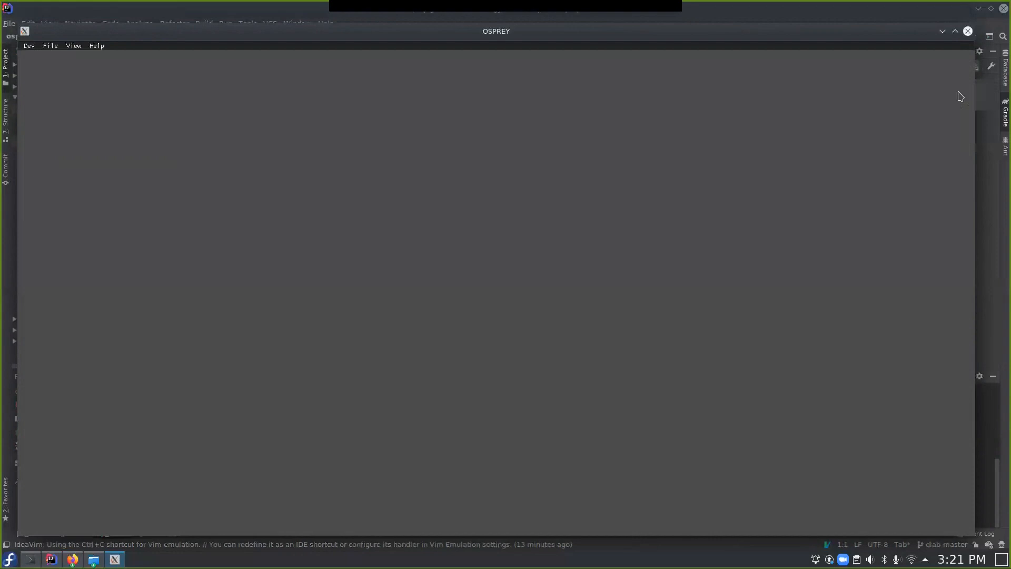
drag(859, 22, 853, 48)
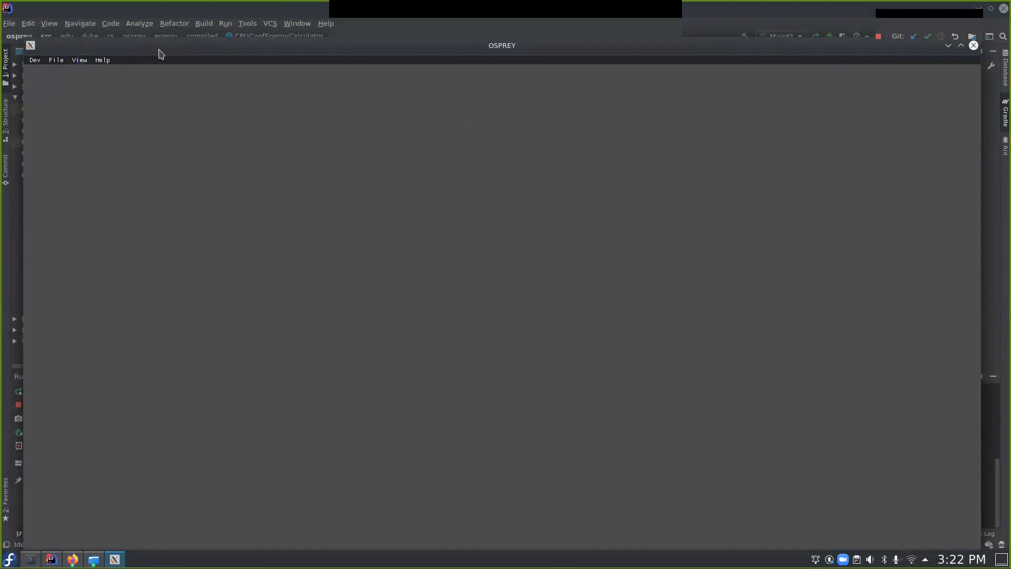
Import the PDB file 6sa8.pdb from the Downloads folder
click(58, 61)
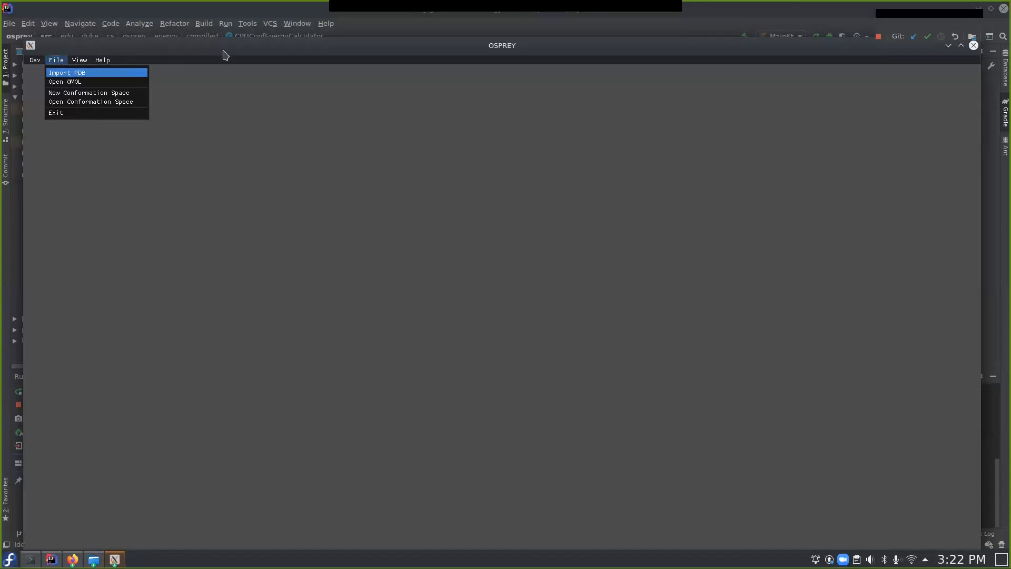
click(114, 559)
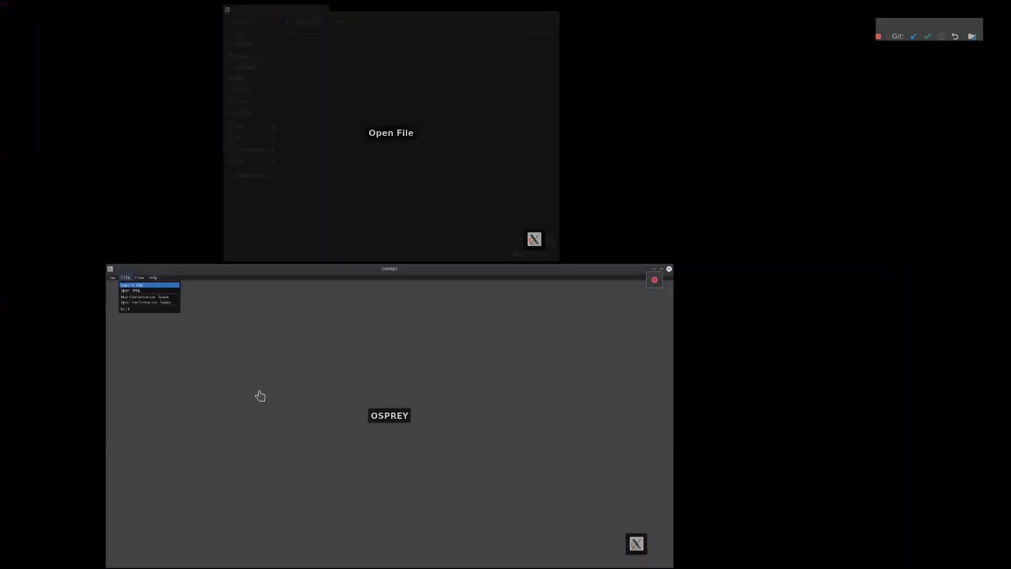
click(445, 177)
drag(325, 58, 335, 84)
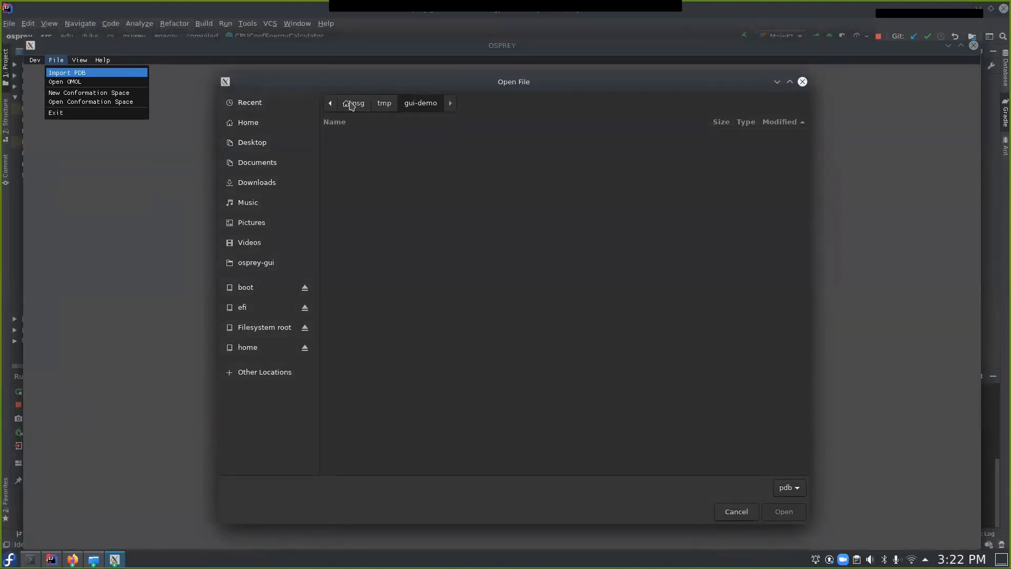
click(352, 104)
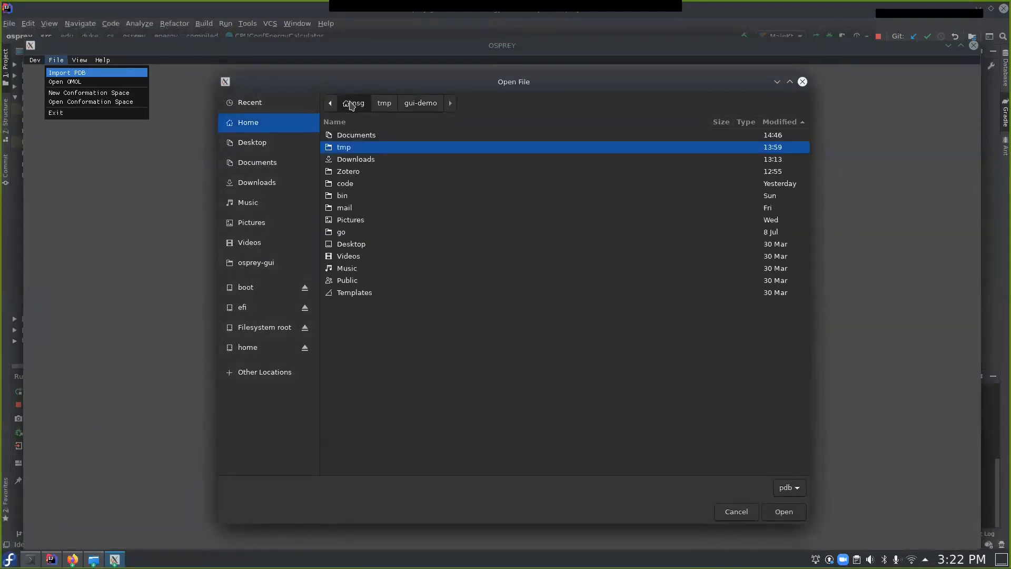
click(277, 182)
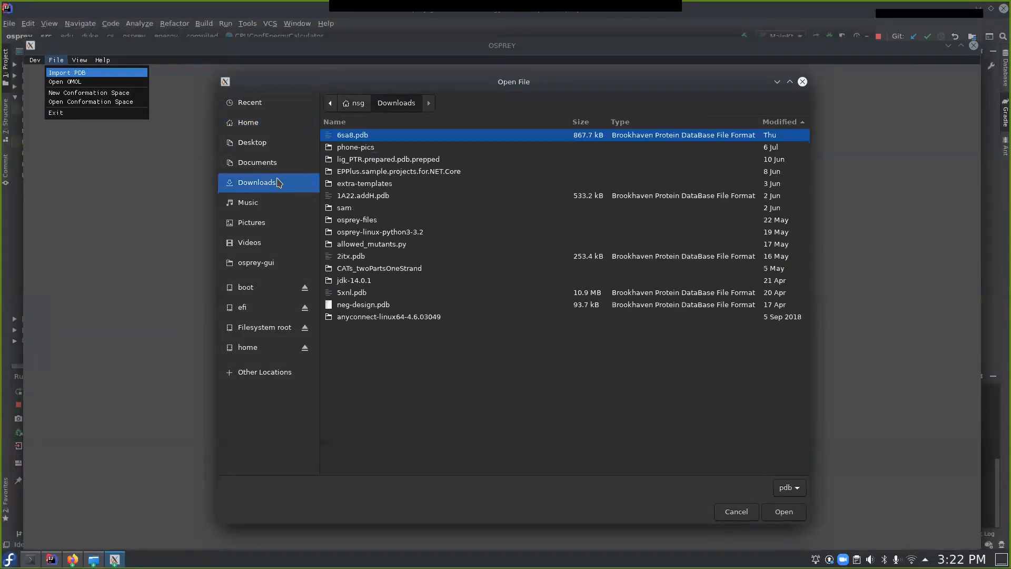
double_click(377, 136)
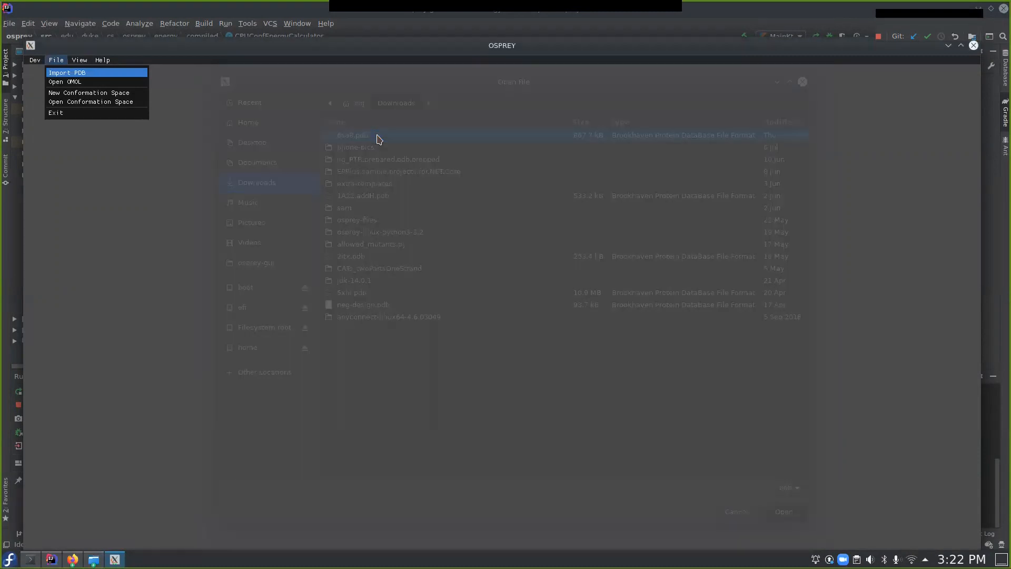
Enlarge the PDB viewer to fill most of the OSPREY window and zoom in on the molecule
drag(390, 337, 963, 537)
drag(108, 94, 81, 74)
scroll(562, 358, up, 5)
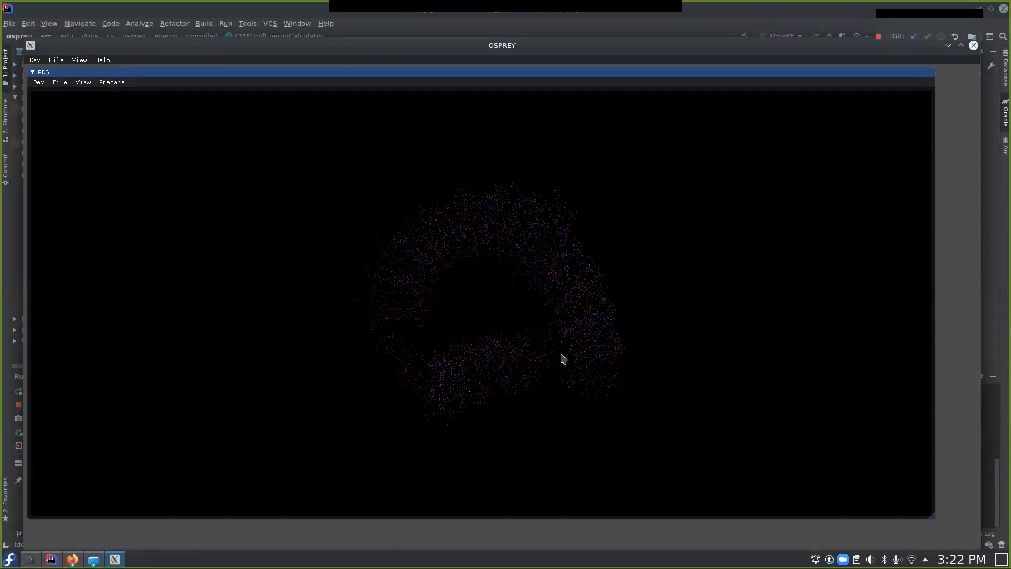
scroll(562, 358, up, 2)
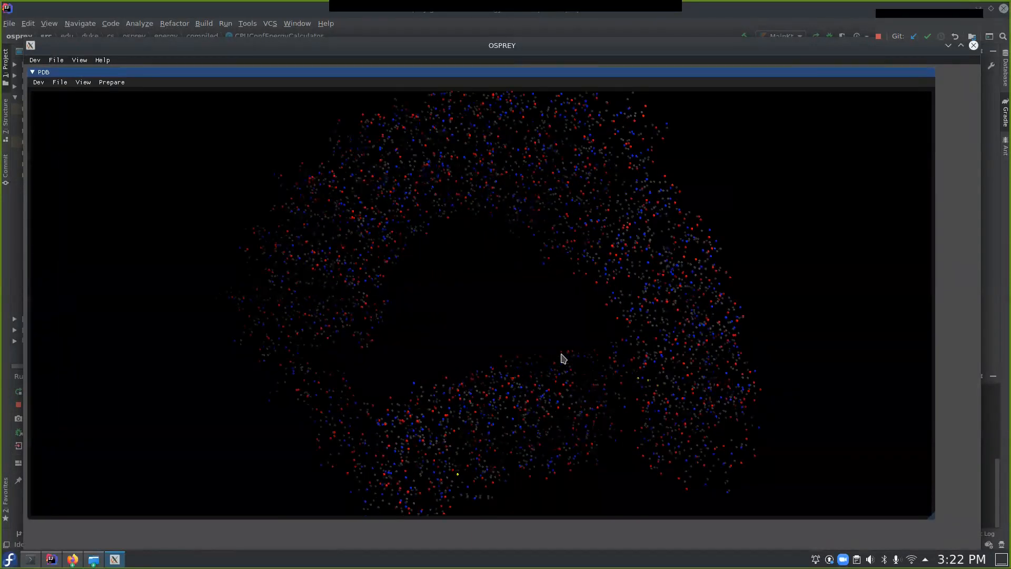
Raise the display brightness by three increments
key(XF86MonBrightnessUp)
key(XF86MonBrightnessUp)
key(XF86MonBrightnessUp)
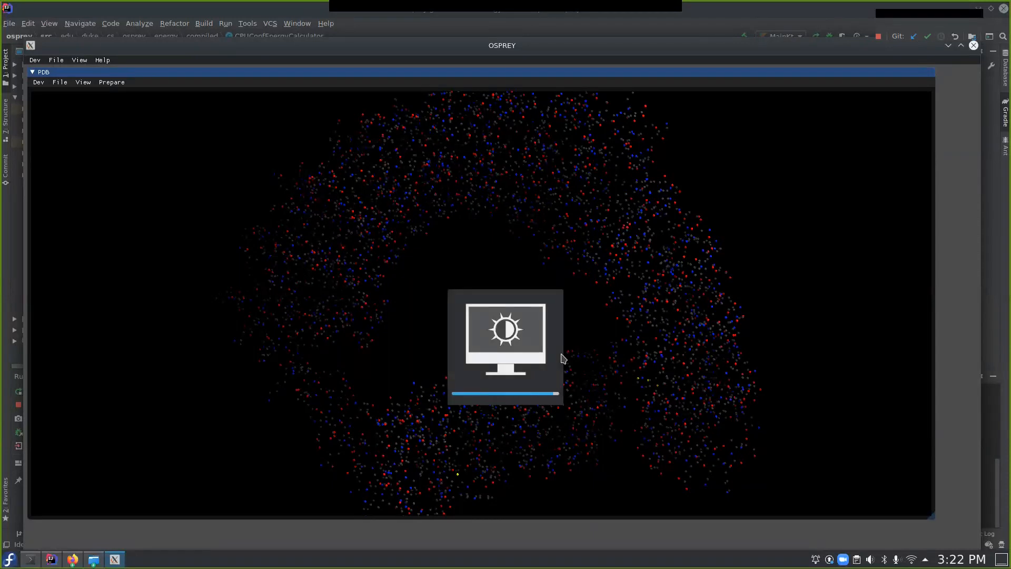
Filter the imported structure, toggling the inclusion of the EDO small molecule and the HOH solvent
click(112, 84)
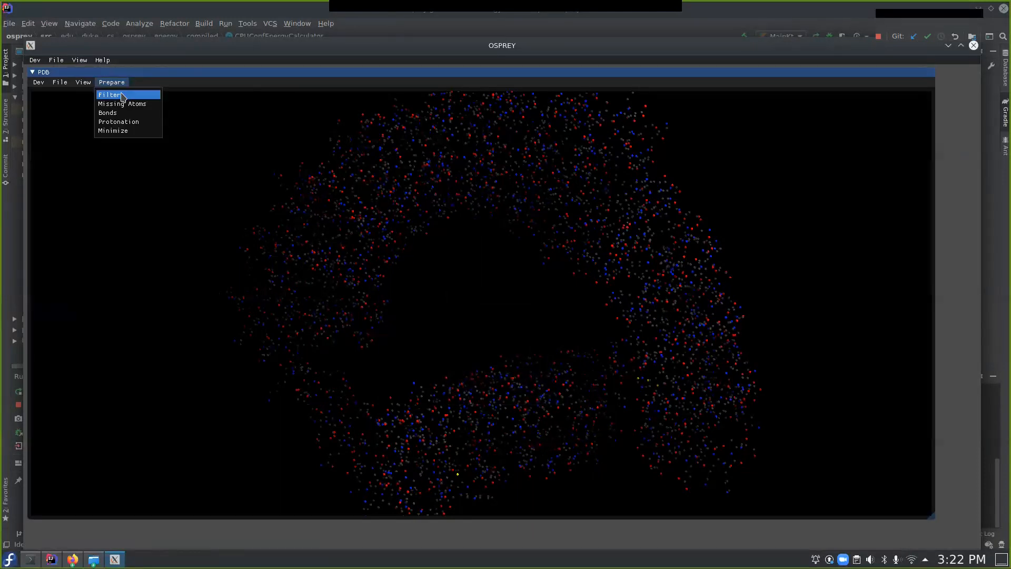
click(110, 84)
click(110, 84)
click(121, 96)
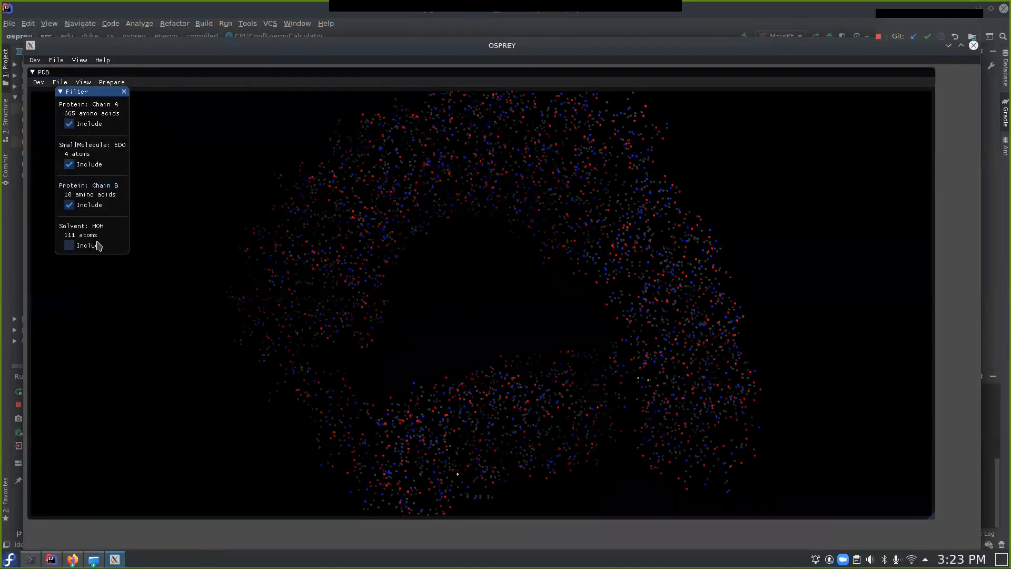
click(71, 169)
click(72, 246)
click(124, 92)
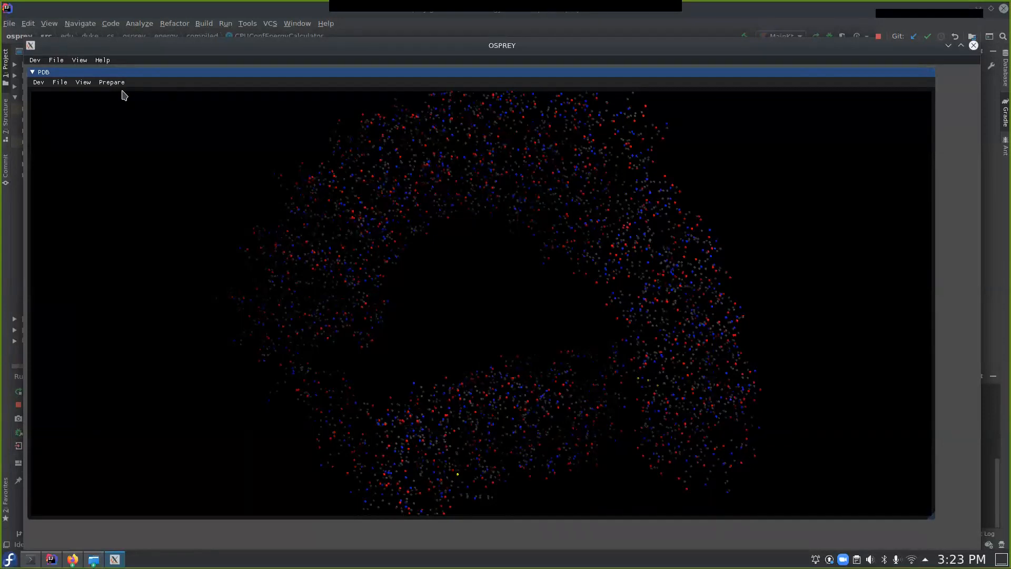
Add the structure's missing heavy atoms automatically and close the Missing Atom Editor
click(111, 82)
click(115, 105)
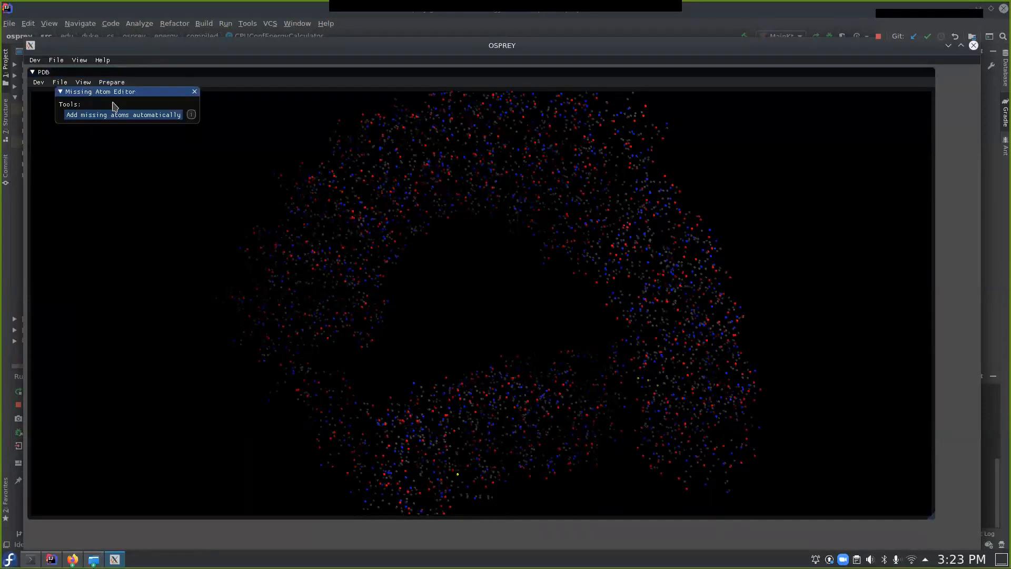
click(171, 116)
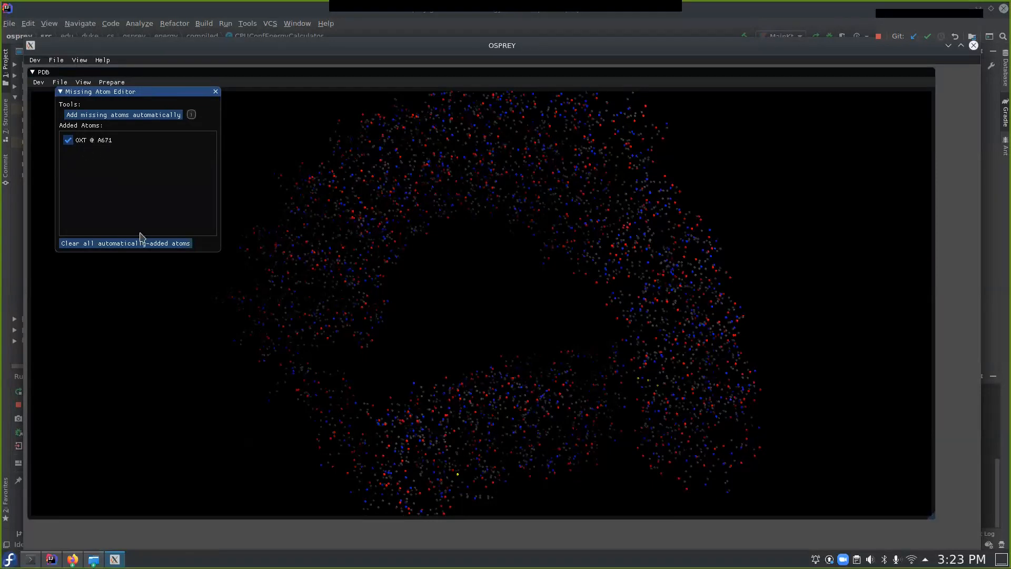
mouse_move(192, 119)
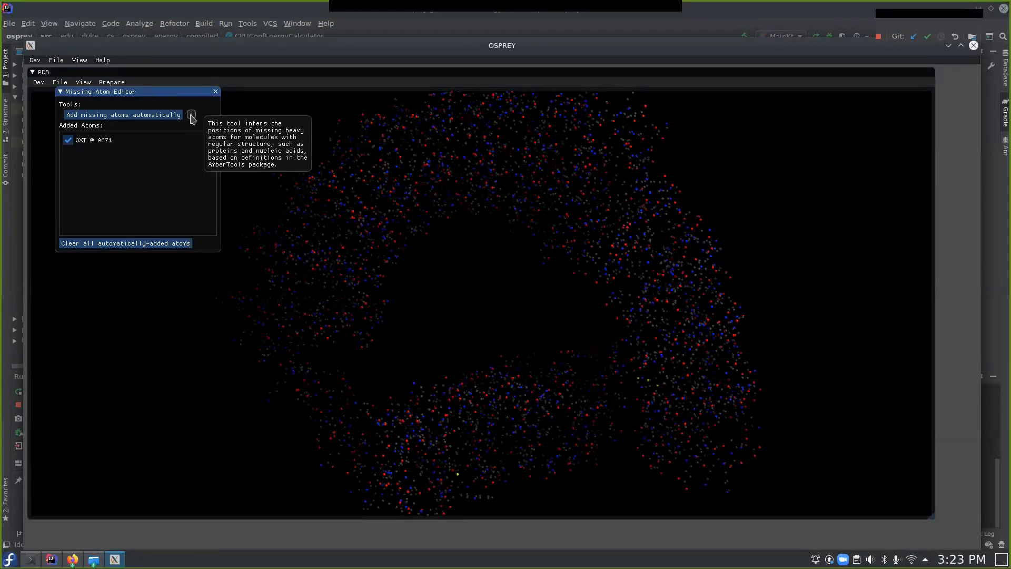
click(216, 92)
Add bonds automatically to the whole structure with the Bond Editor
click(123, 84)
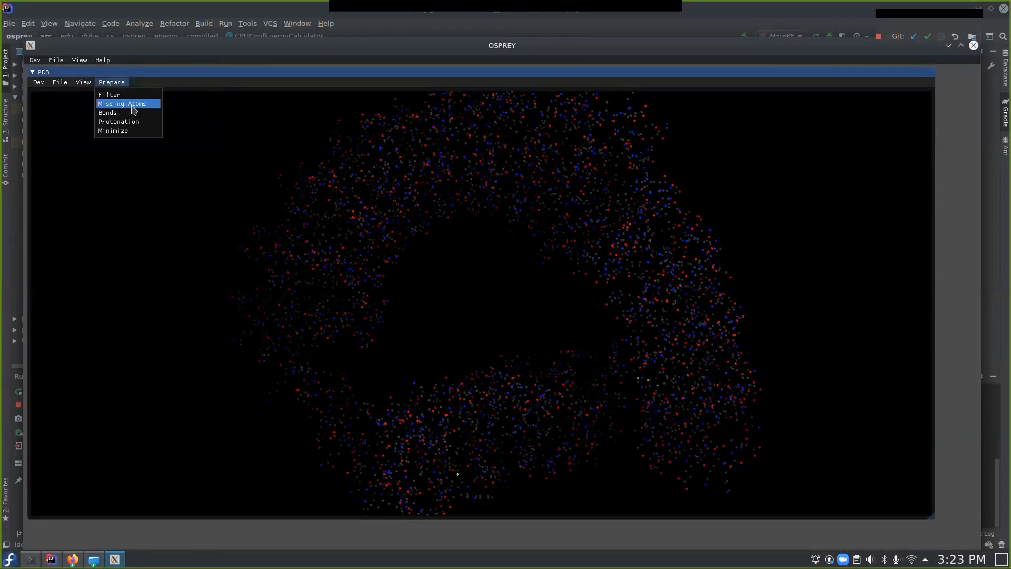
click(134, 113)
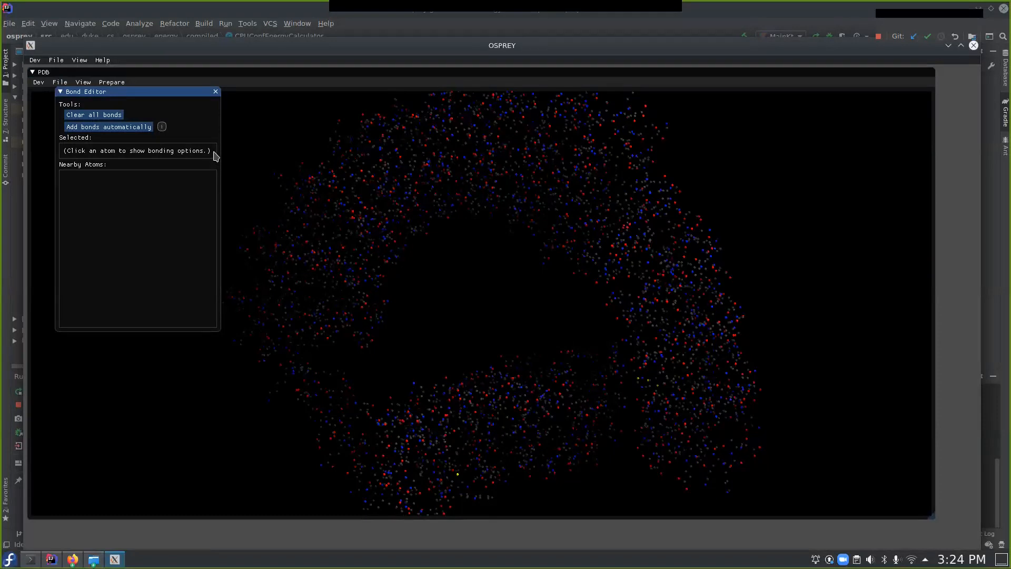
click(117, 131)
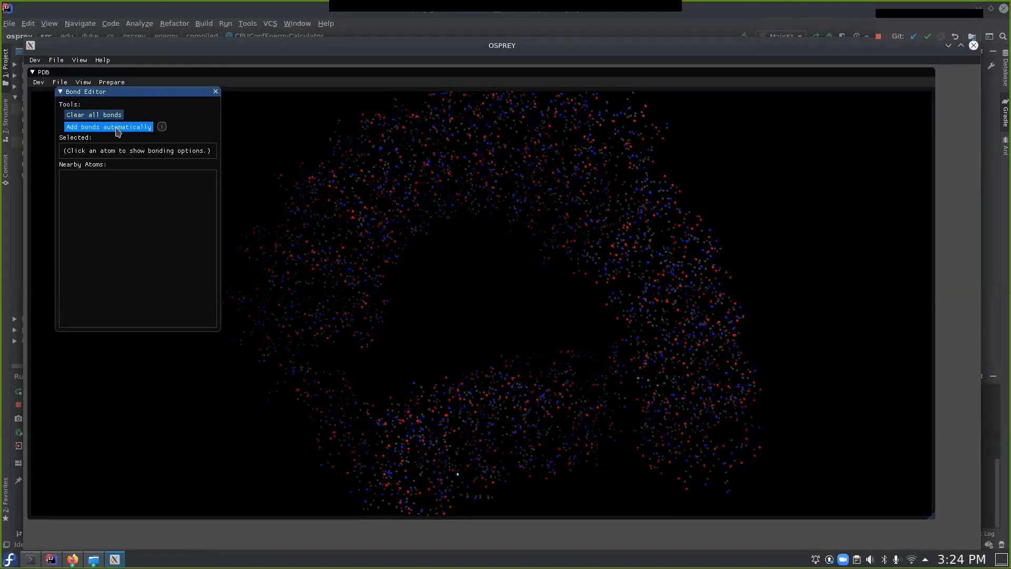
click(123, 128)
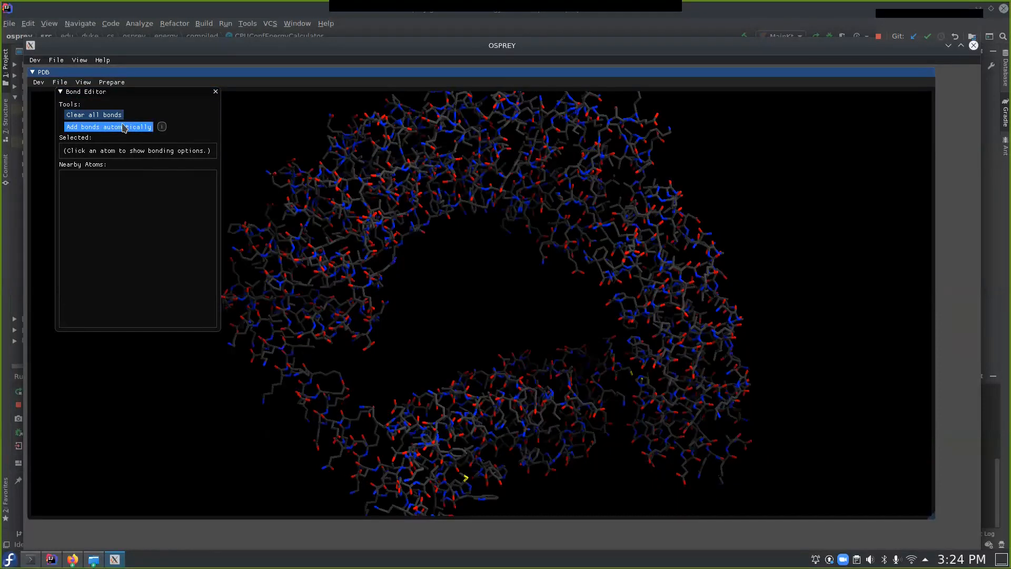
Select a CB atom, remove its bond to the nearby CA atom and restore it, and close the Bond Editor
scroll(469, 243, down, 2)
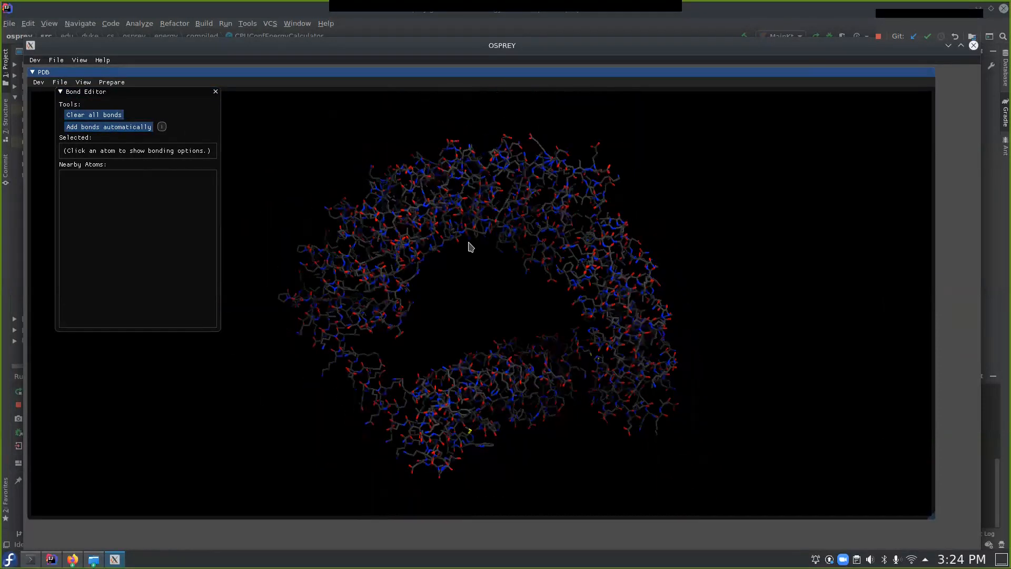
scroll(453, 218, up, 5)
drag(360, 211, 494, 320)
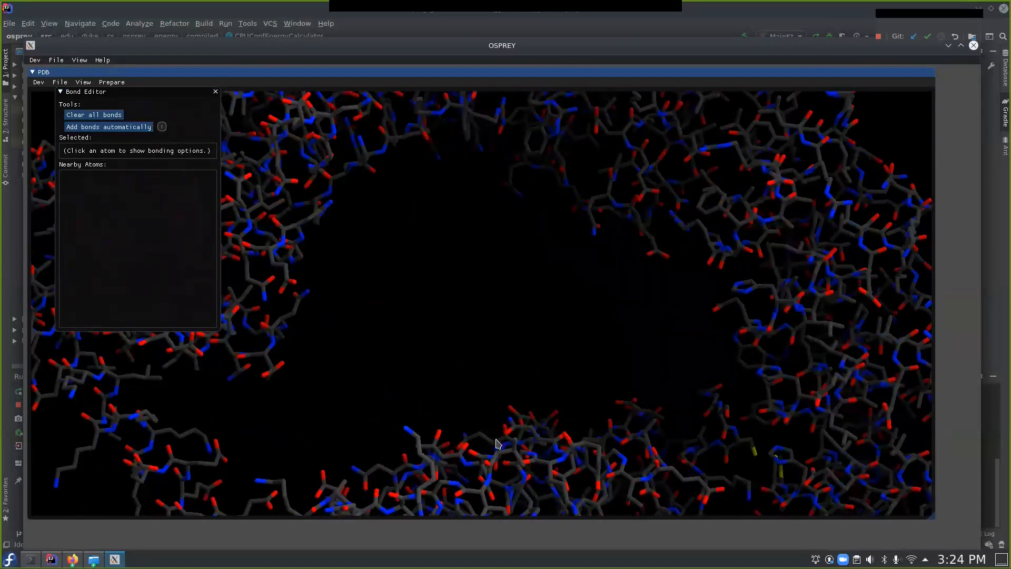
scroll(492, 429, down, 5)
scroll(365, 255, up, 3)
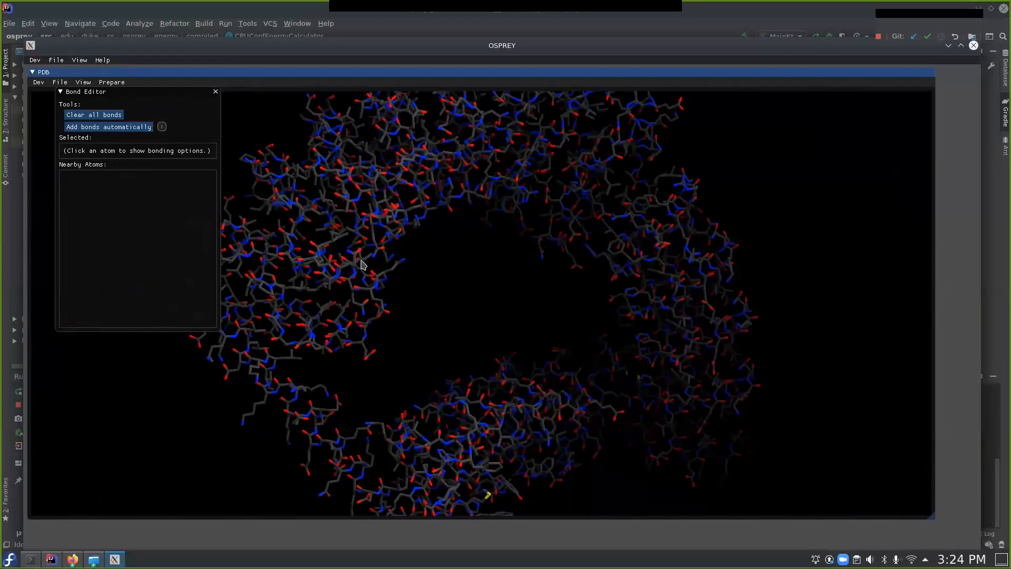
click(264, 404)
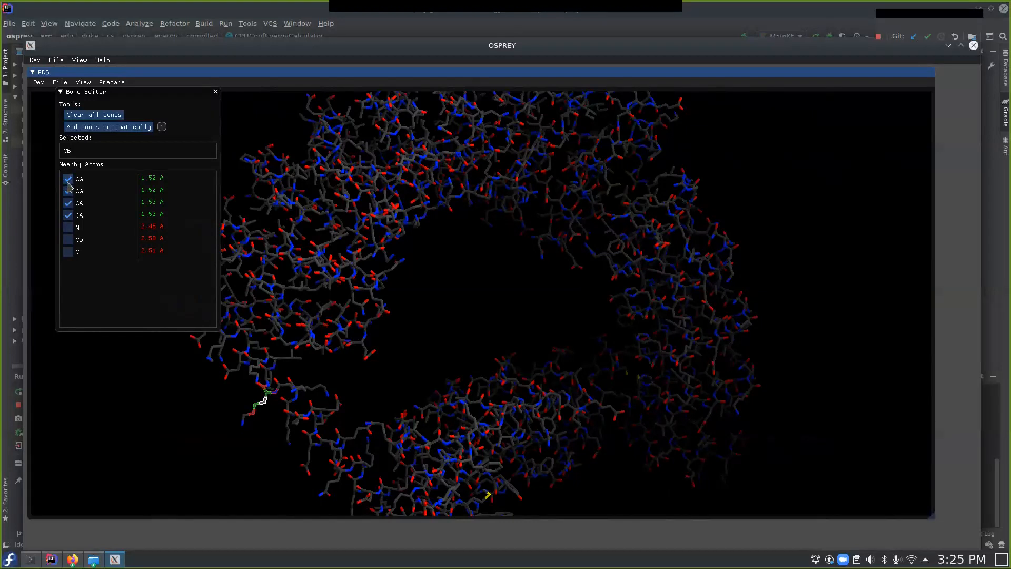
click(73, 217)
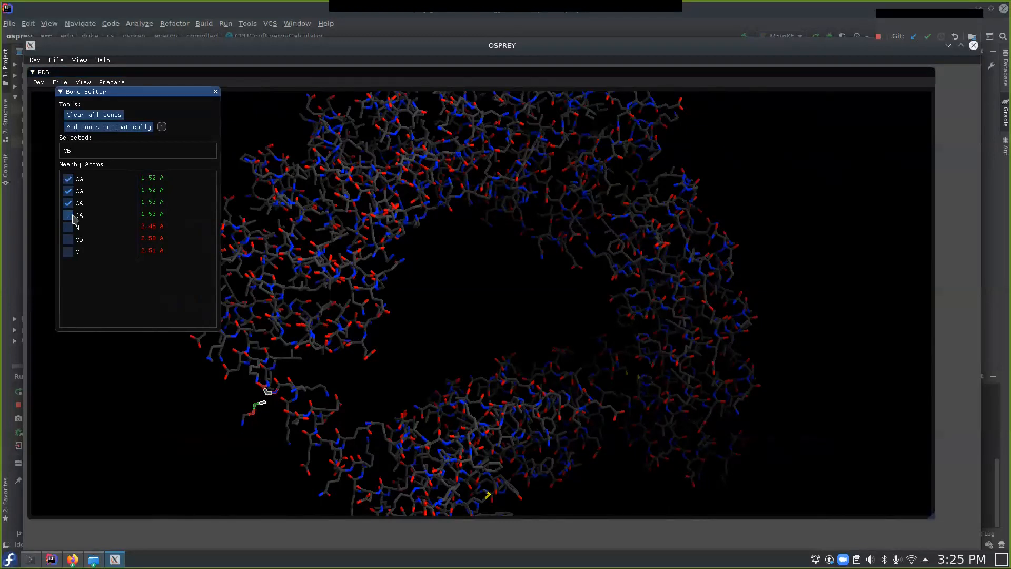
click(73, 216)
click(215, 92)
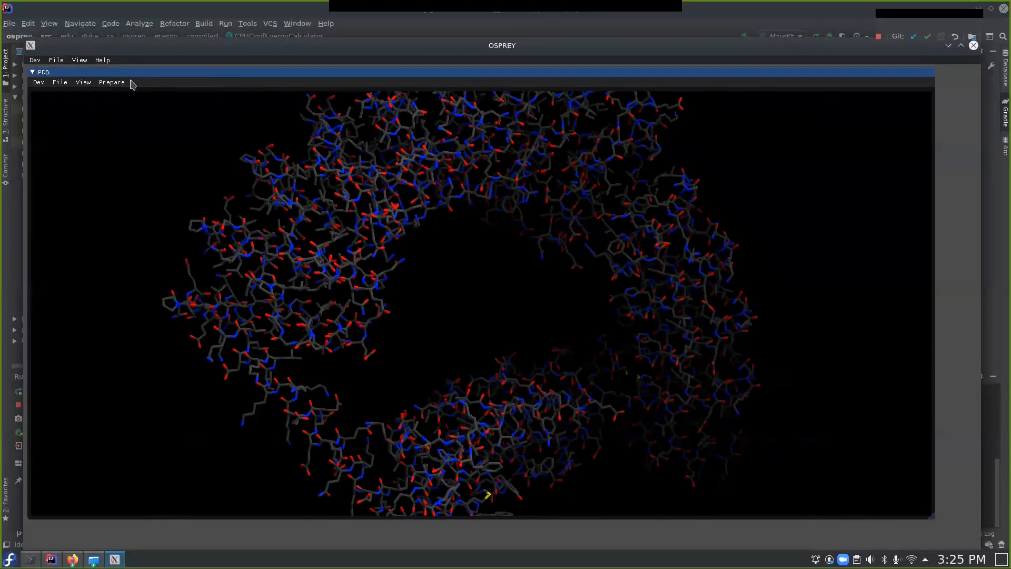
Clear any existing hydrogens and add hydrogens automatically to the structure with the Protonation Editor
click(124, 83)
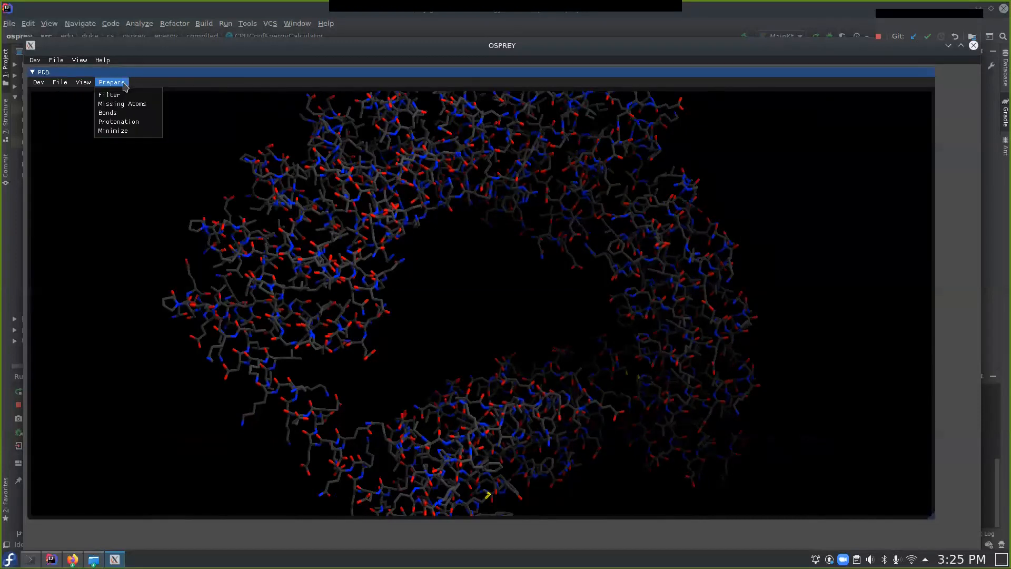
click(121, 123)
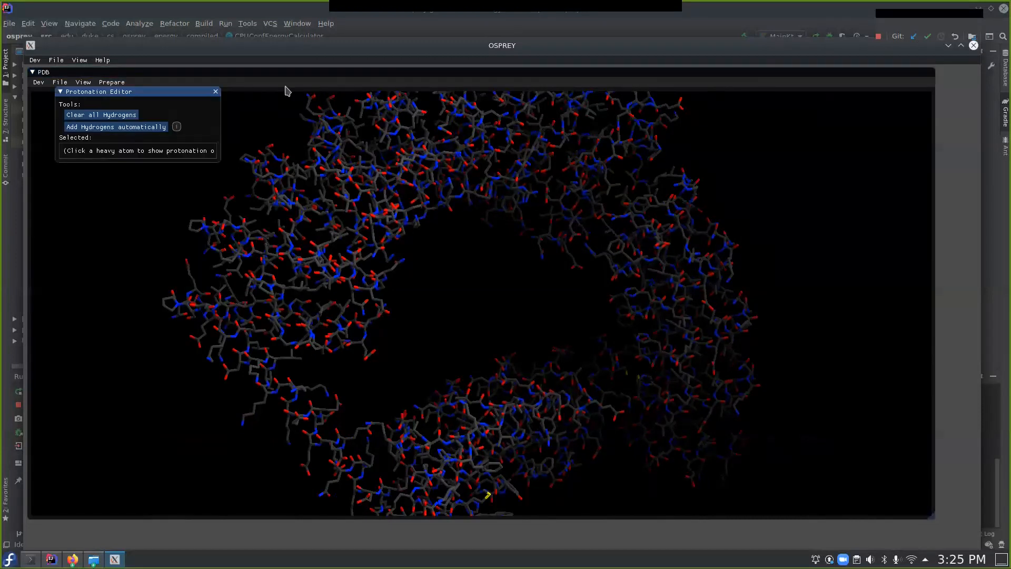
click(119, 117)
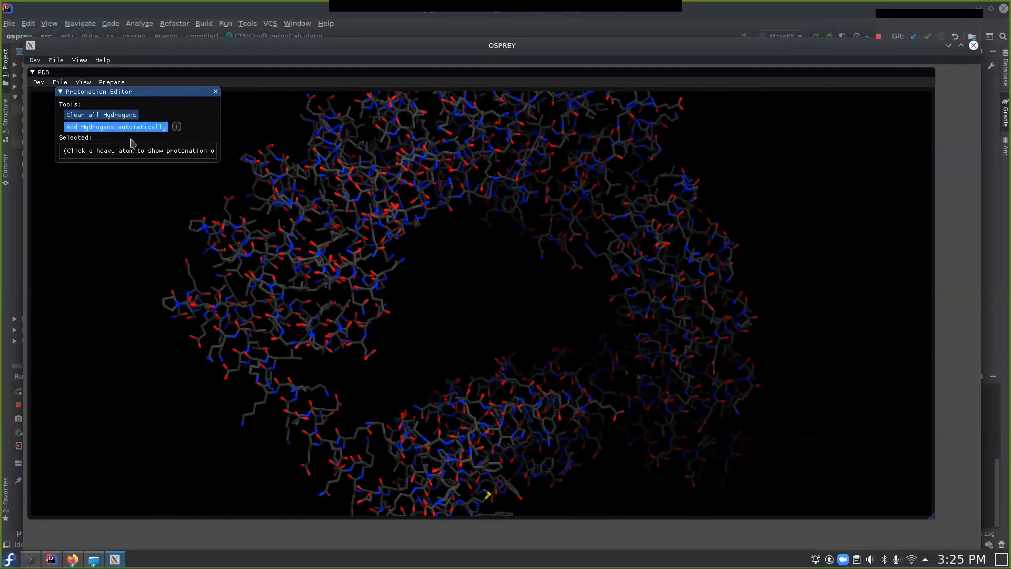
click(136, 131)
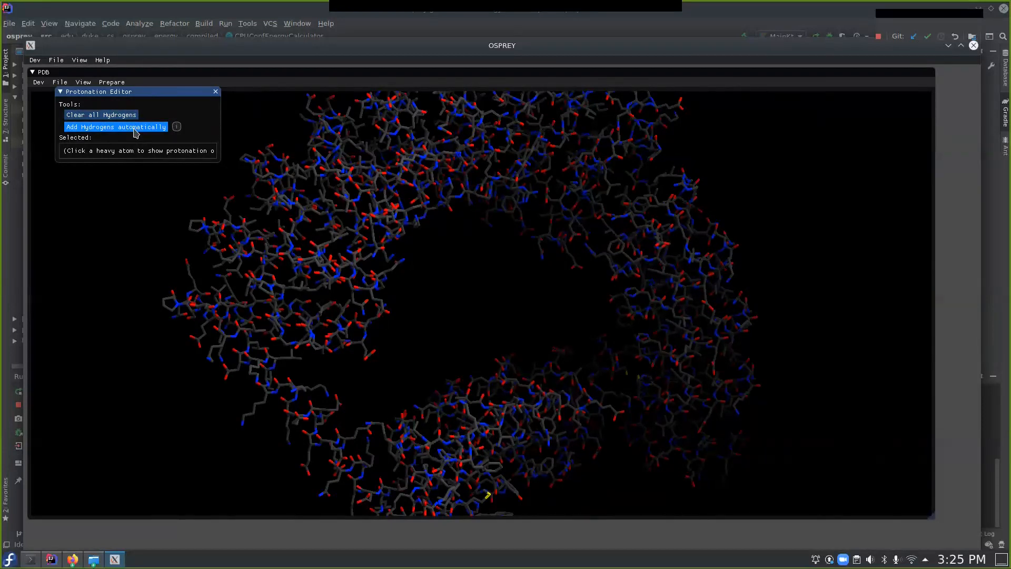
drag(417, 267, 389, 204)
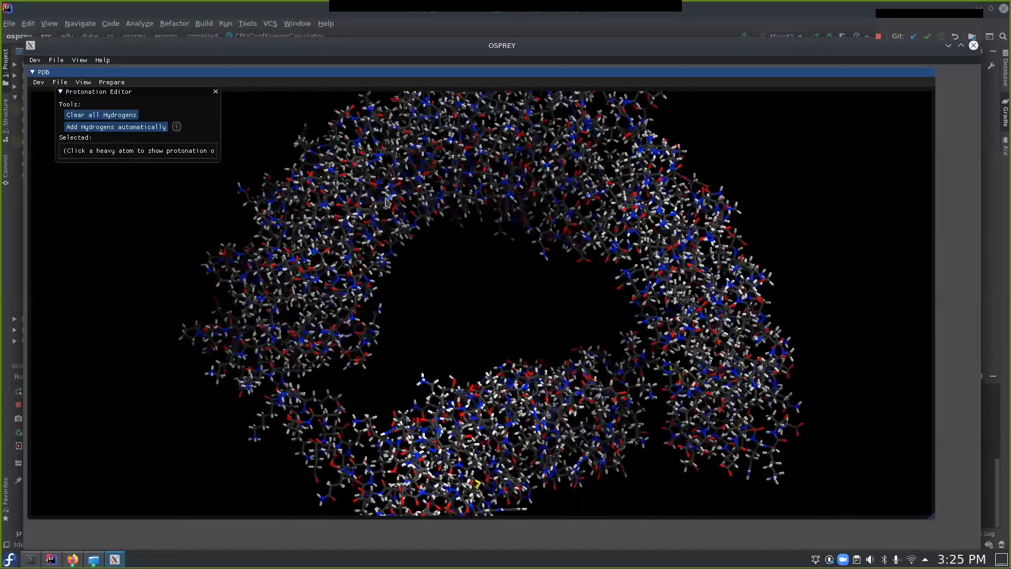
Select an NE2 atom on a side chain, try several of its protonation states, including 1 H, Sp2, and close the Protonation Editor
drag(410, 225, 398, 222)
scroll(398, 221, up, 6)
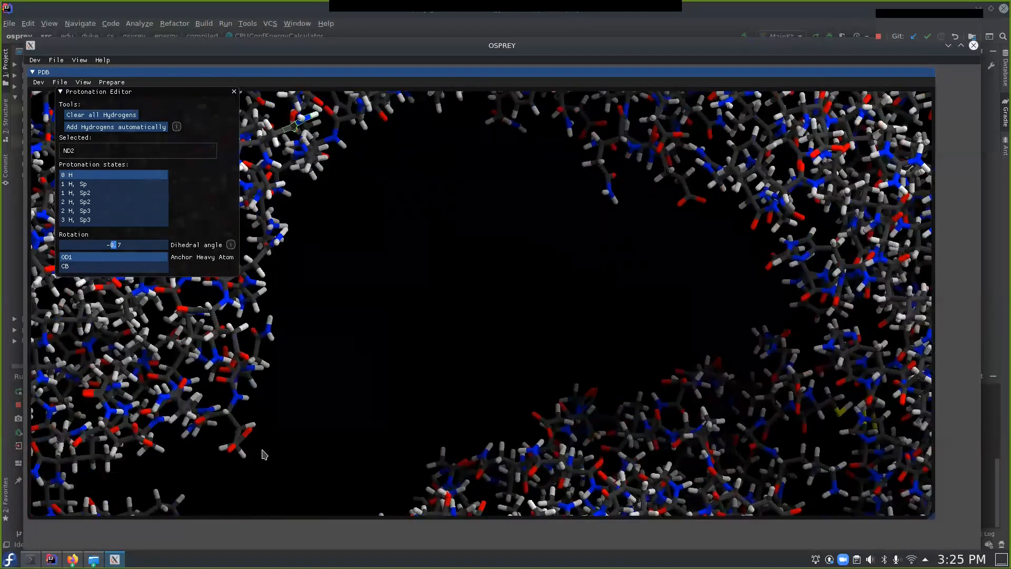
click(609, 190)
drag(568, 219, 535, 219)
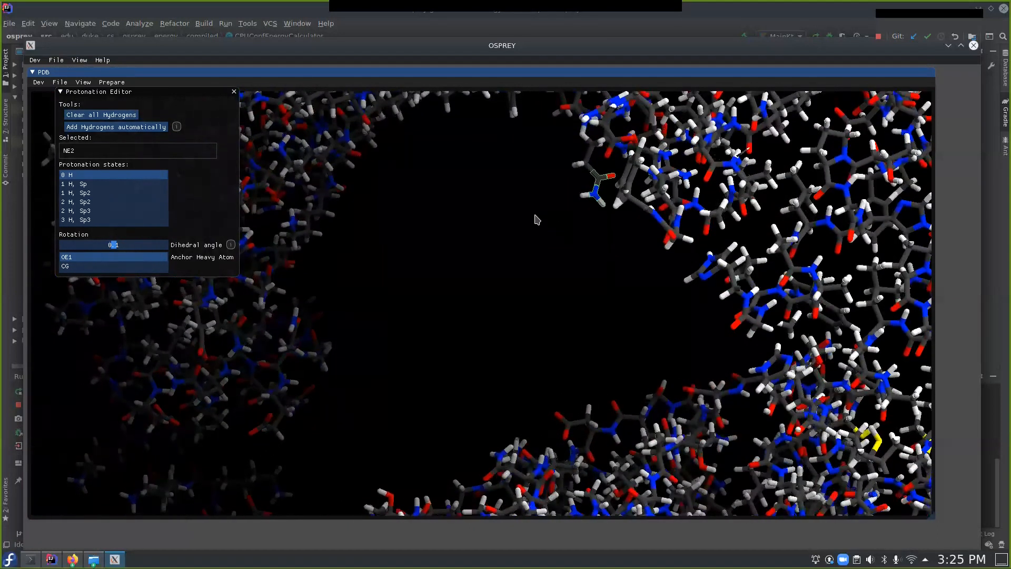
click(94, 184)
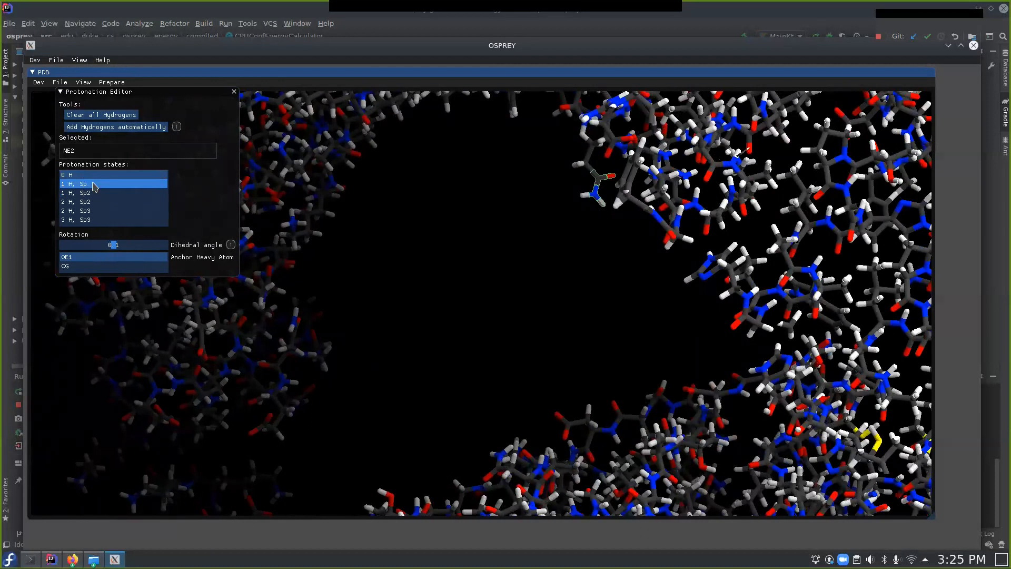
click(100, 195)
click(103, 210)
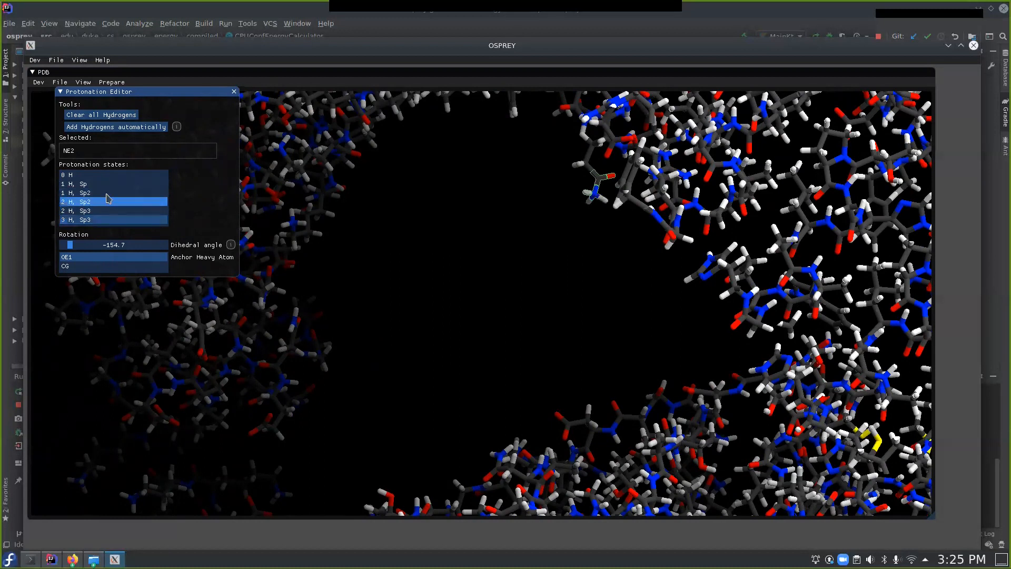
click(107, 175)
drag(263, 199, 357, 219)
click(216, 91)
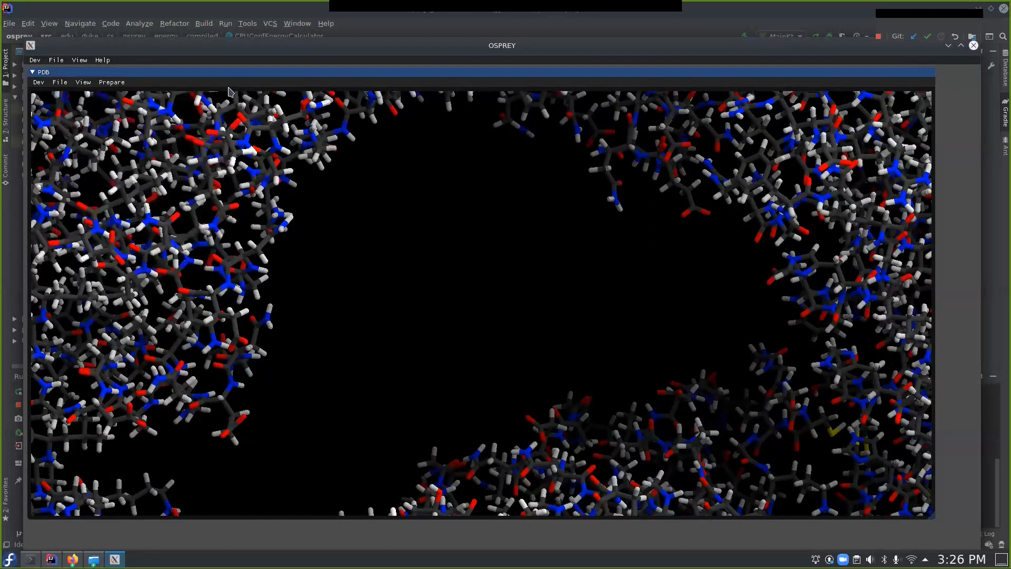
Minimize chains A and B with the number of steps set to 42
click(111, 82)
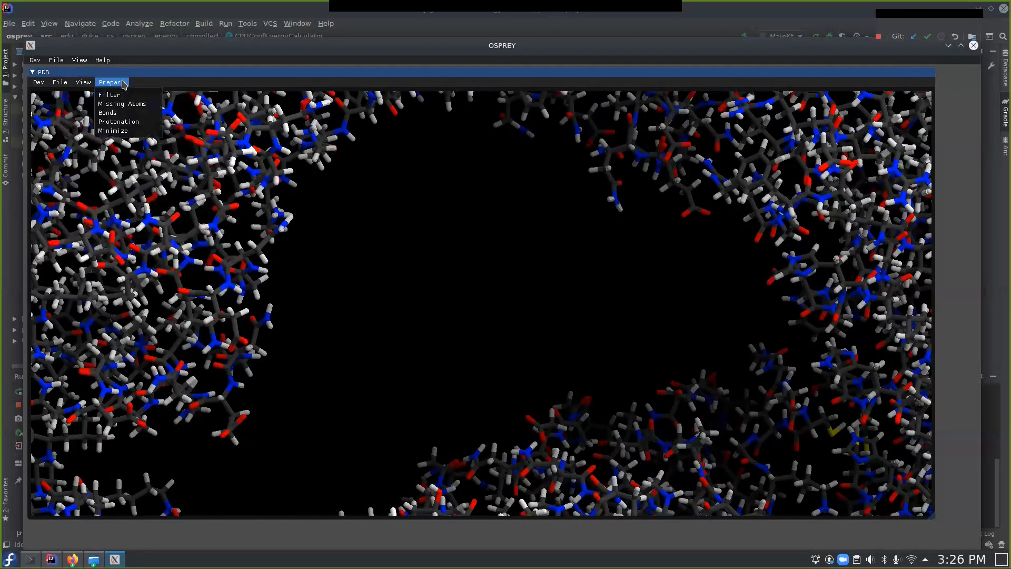
click(126, 131)
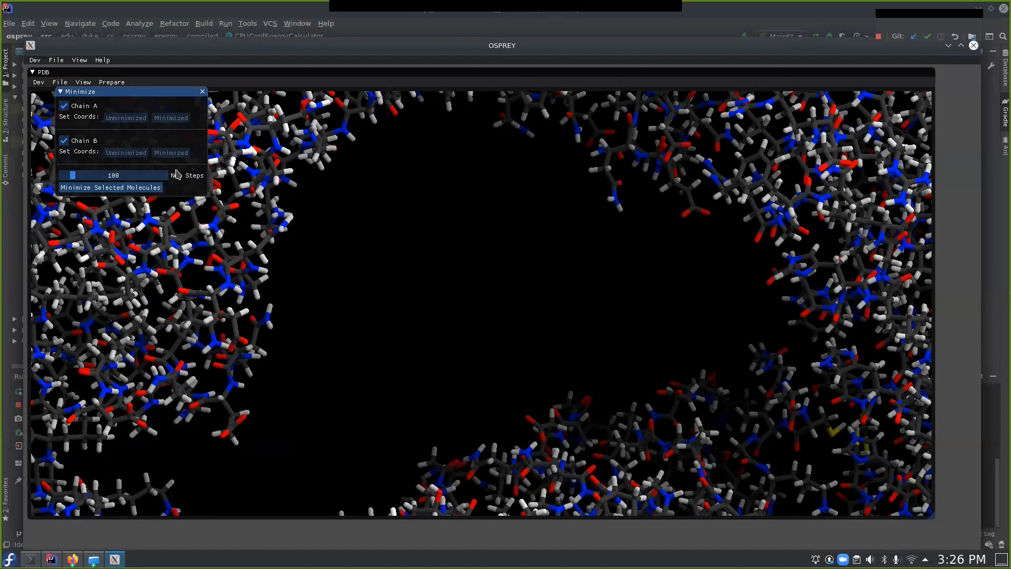
drag(74, 178, 68, 176)
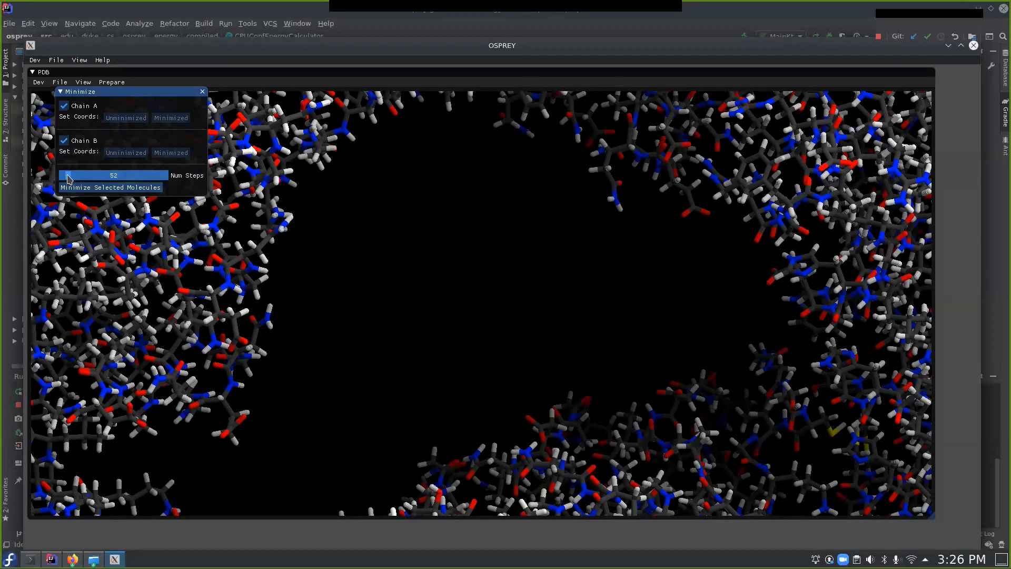
drag(68, 179, 67, 179)
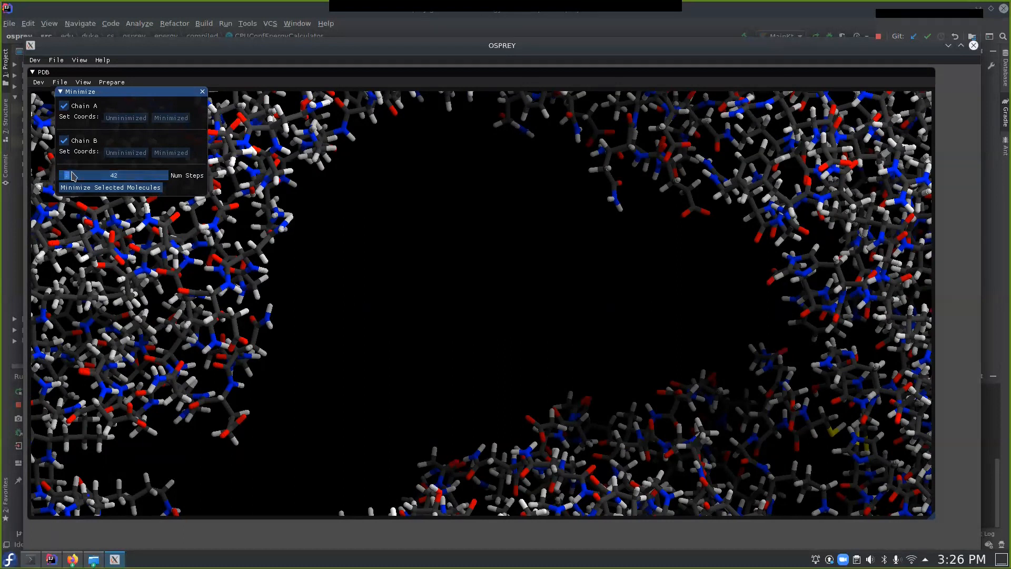
click(102, 193)
click(99, 187)
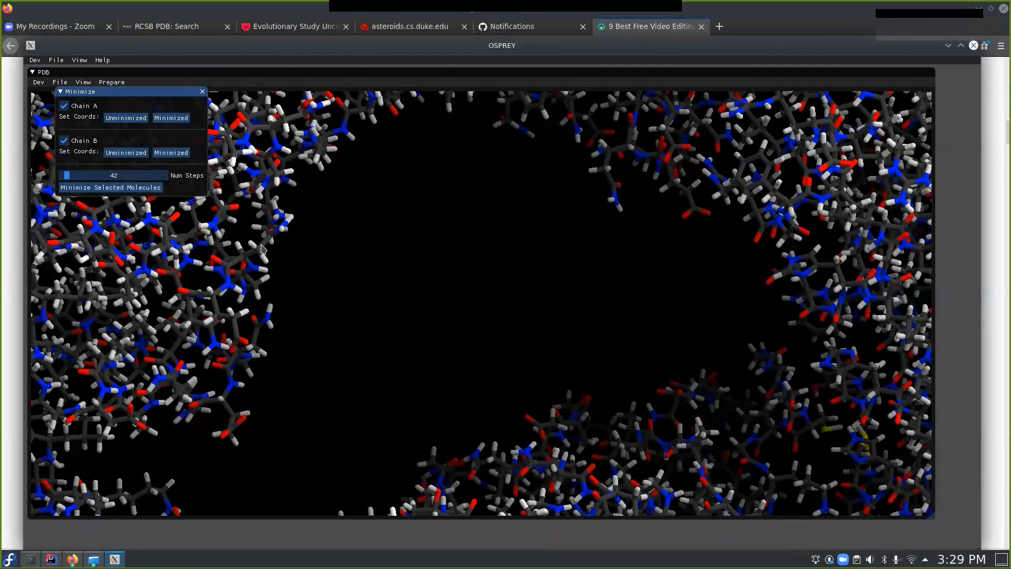
Compare chain A's unminimized and minimized coordinates, leave it on the minimized ones and close the Minimize tool
drag(262, 248, 263, 233)
click(138, 124)
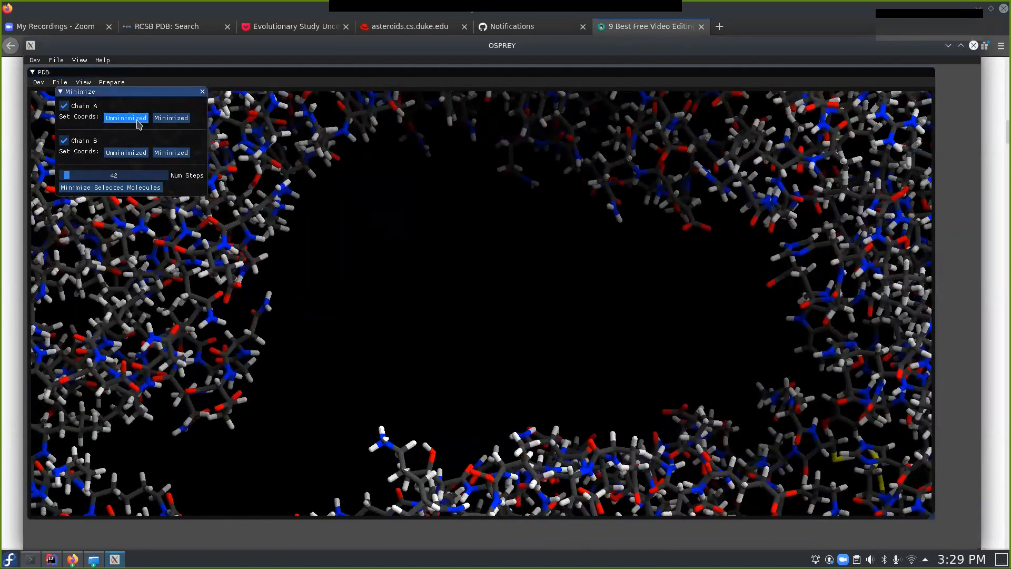
click(158, 121)
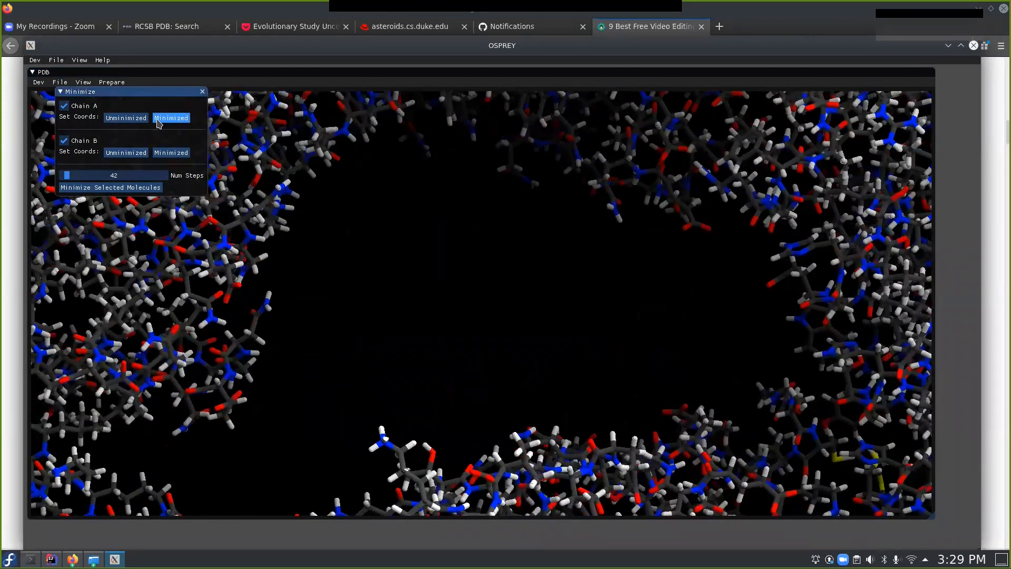
click(142, 118)
click(172, 118)
click(203, 91)
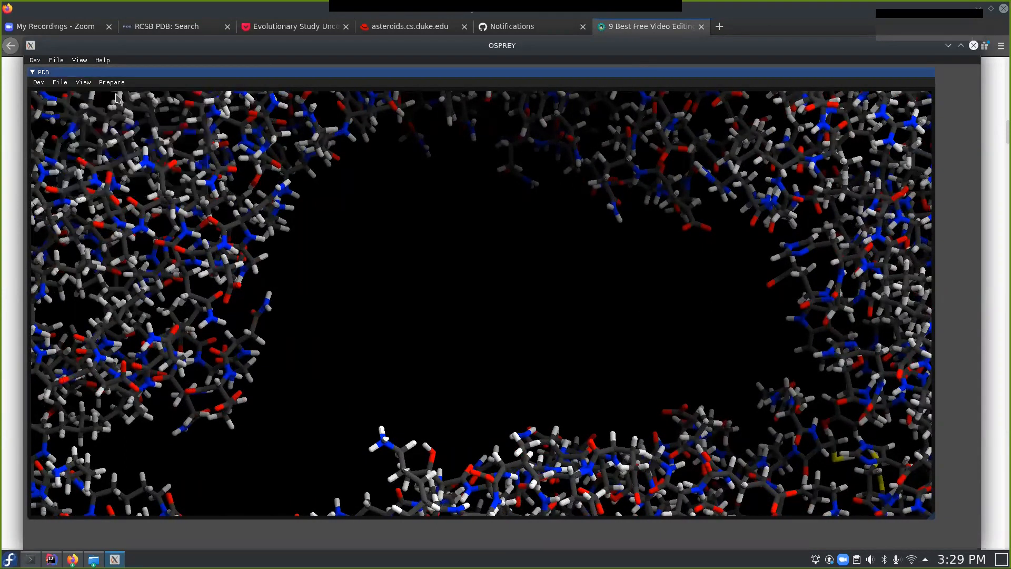
Start saving the structure in OMOL format and create a gui-demo folder with the person's first name appended inside the home tmp folder
click(60, 82)
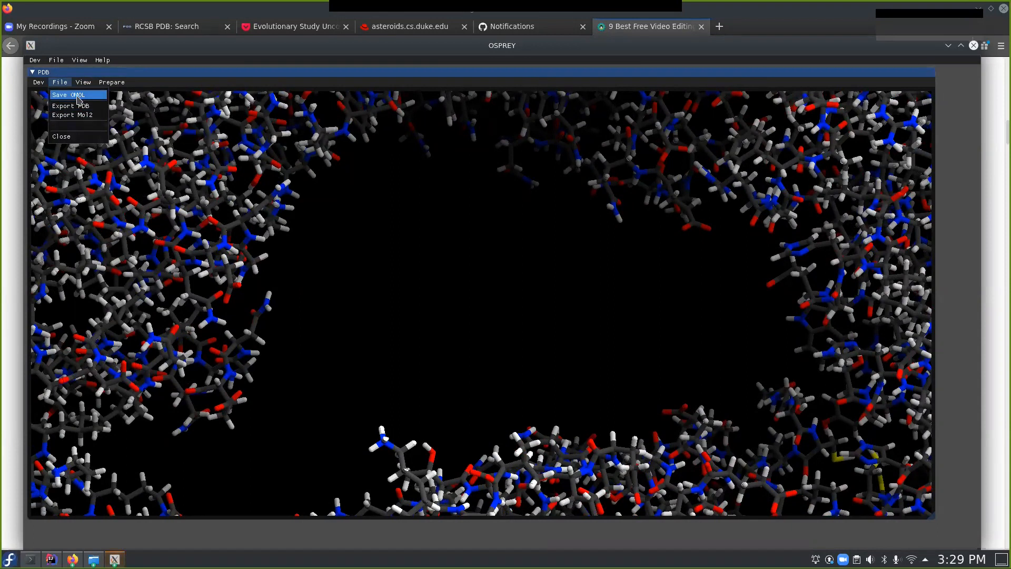
click(116, 557)
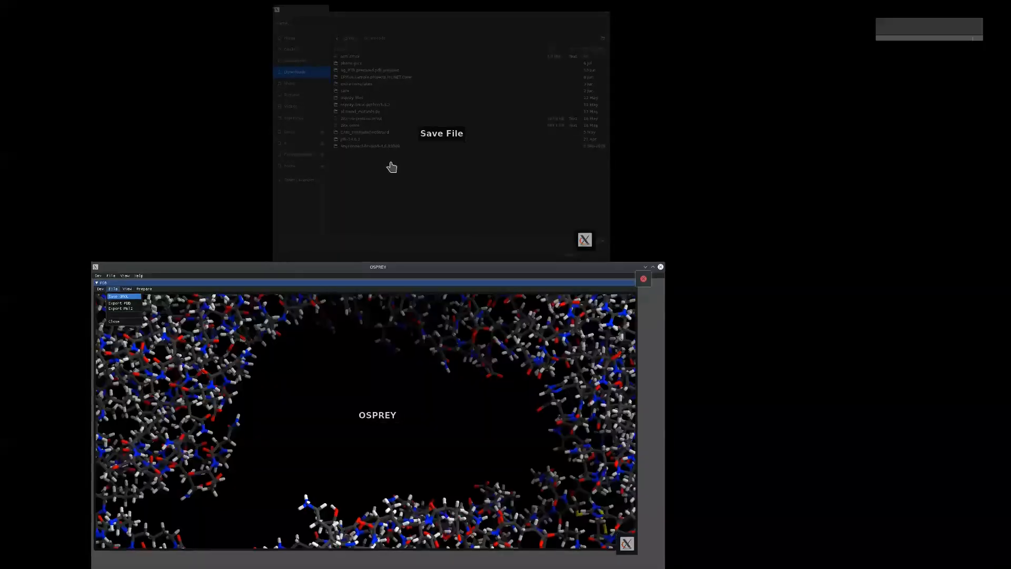
click(399, 144)
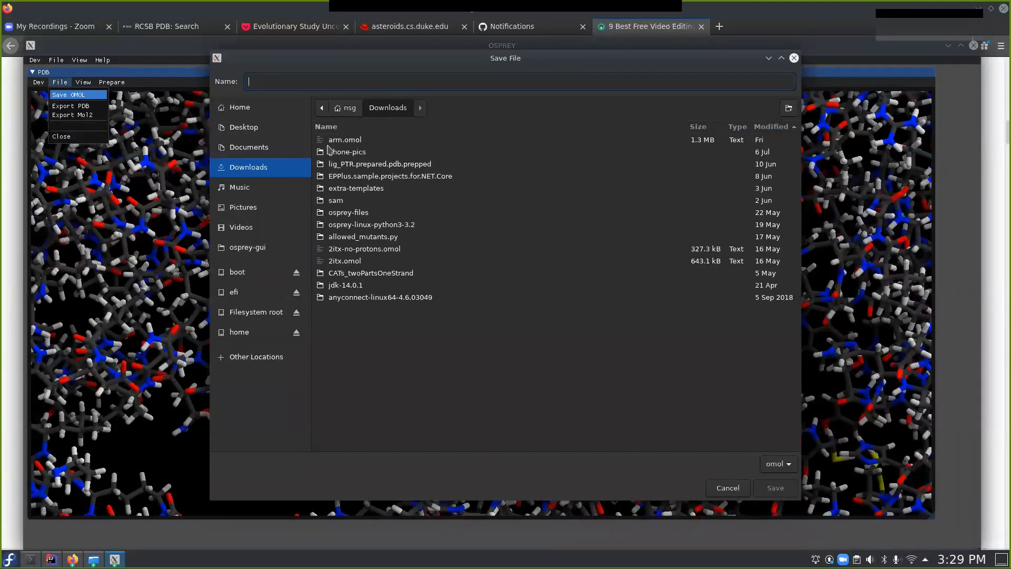
click(345, 108)
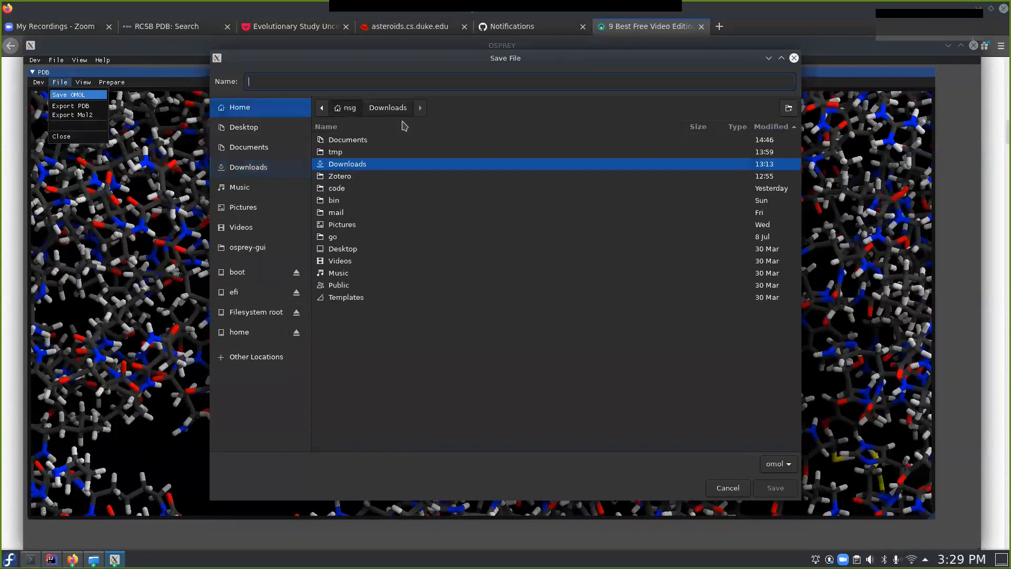
double_click(334, 152)
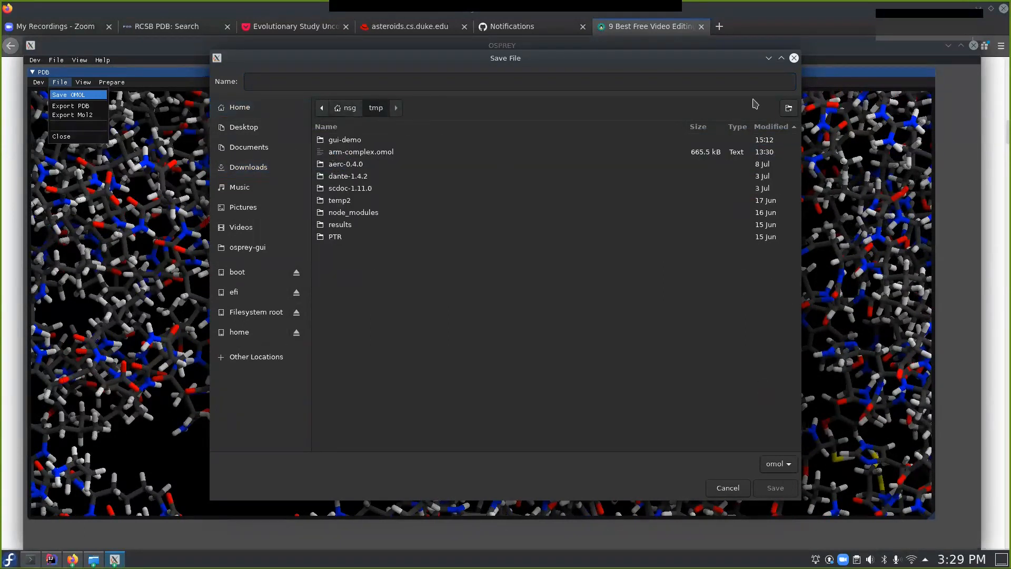
click(788, 109)
text(g)
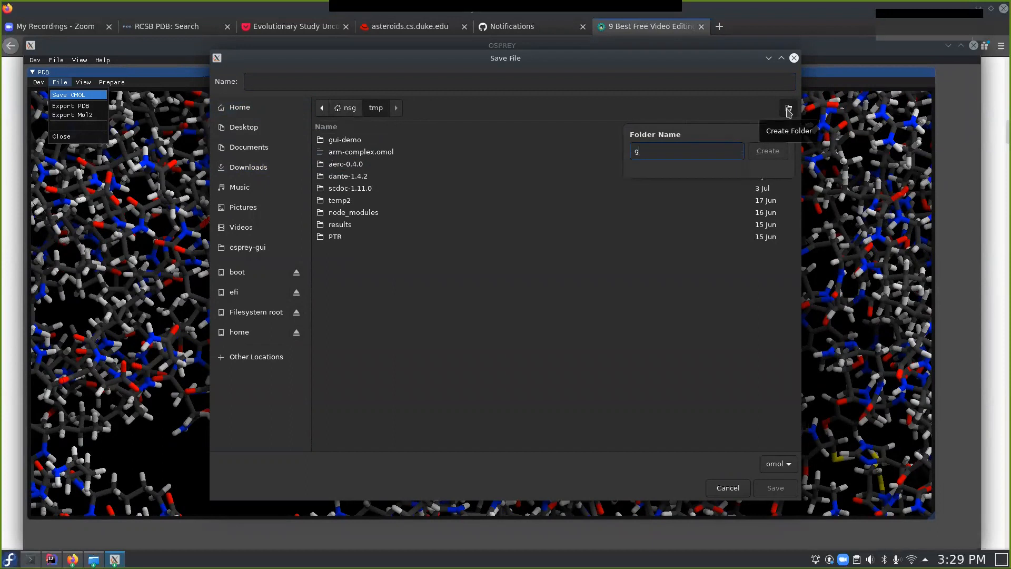
text(ui-demo-florian)
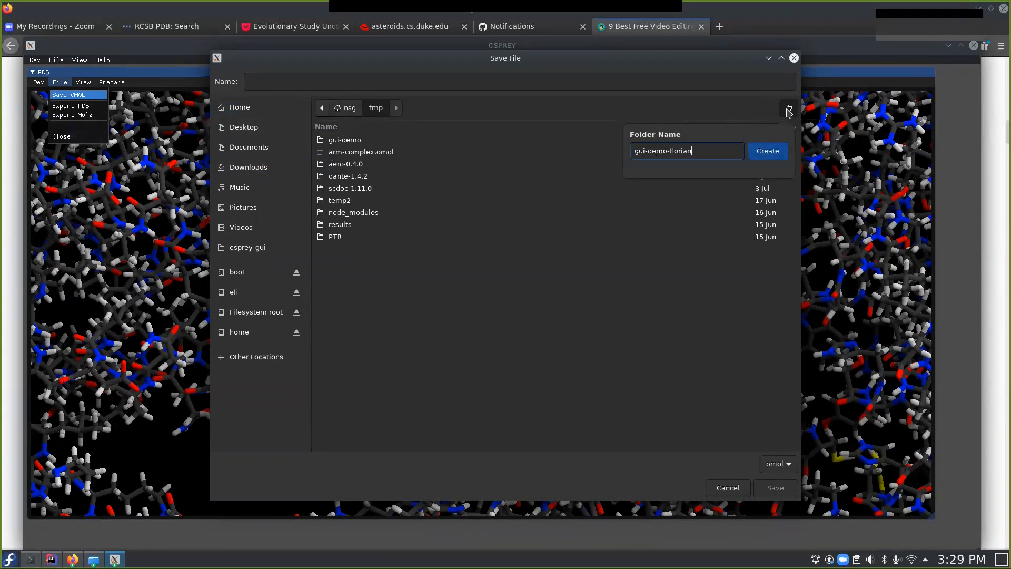
key(Return)
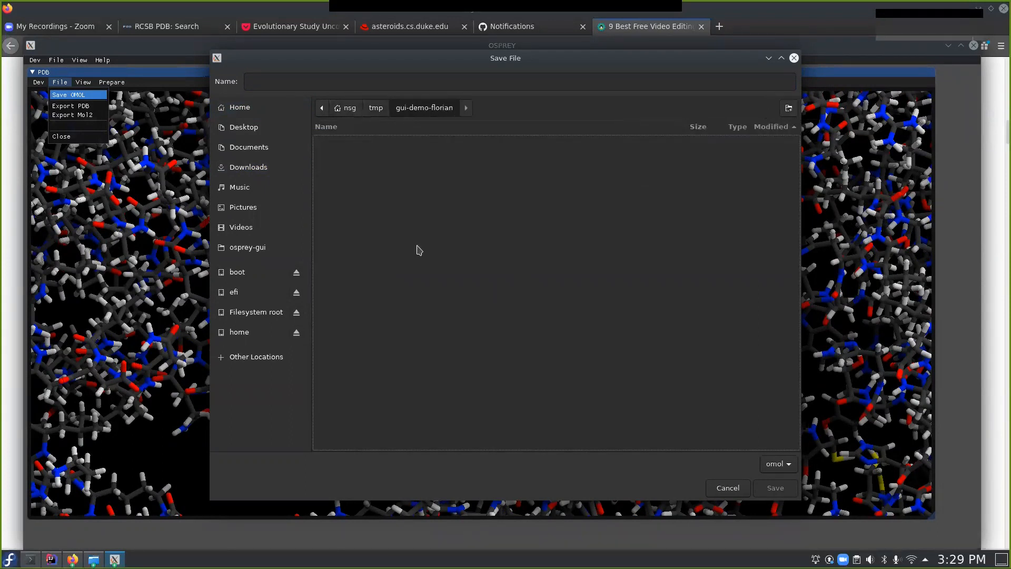
Save the prepared structure as arm-complex-prepped in the new folder and close the PDB structure
click(303, 87)
text(prep)
key(BackSpace)
key(BackSpace)
key(BackSpace)
key(BackSpace)
text(ar)
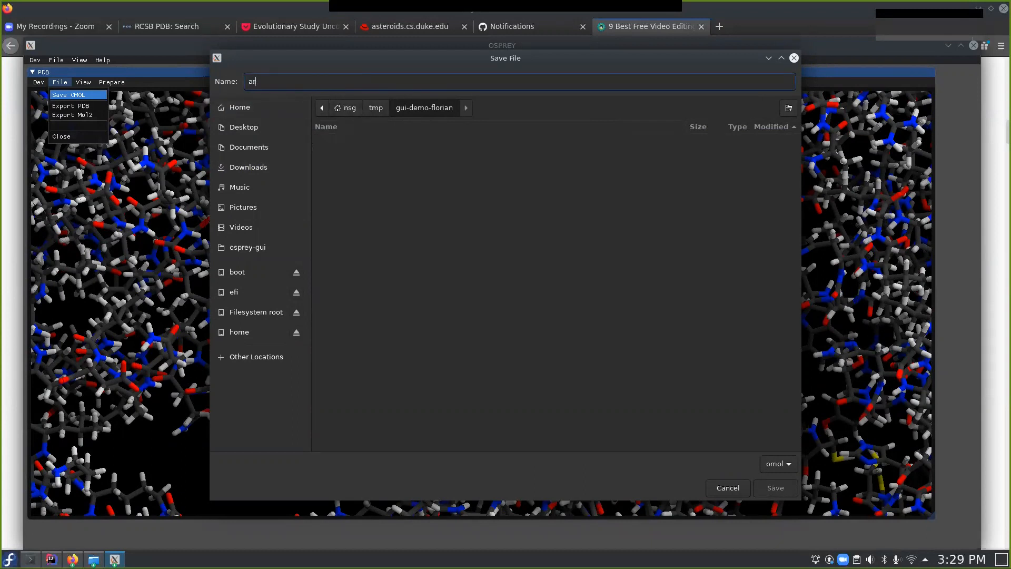
text(m-complex-prepped)
key(Return)
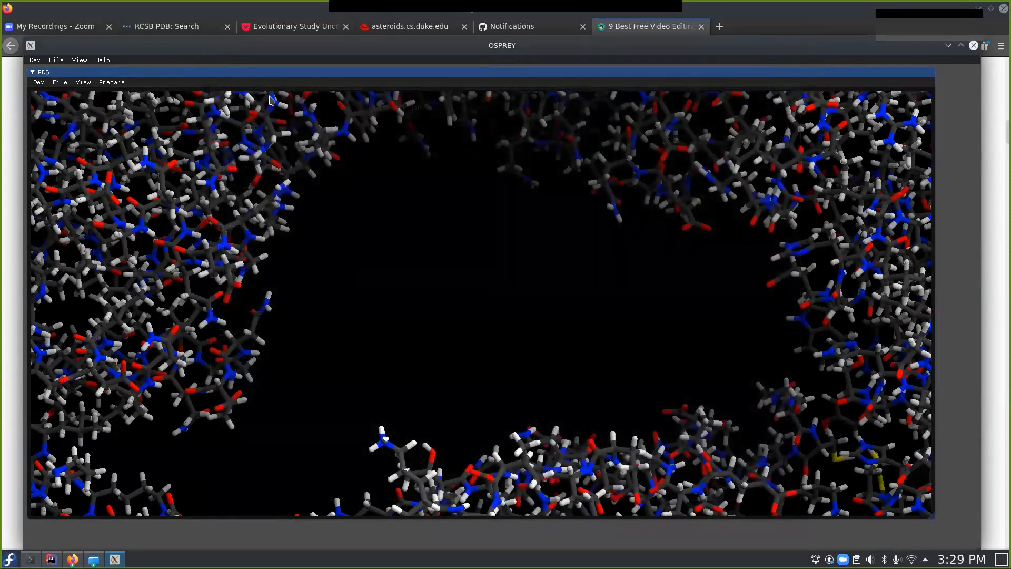
click(59, 82)
click(74, 138)
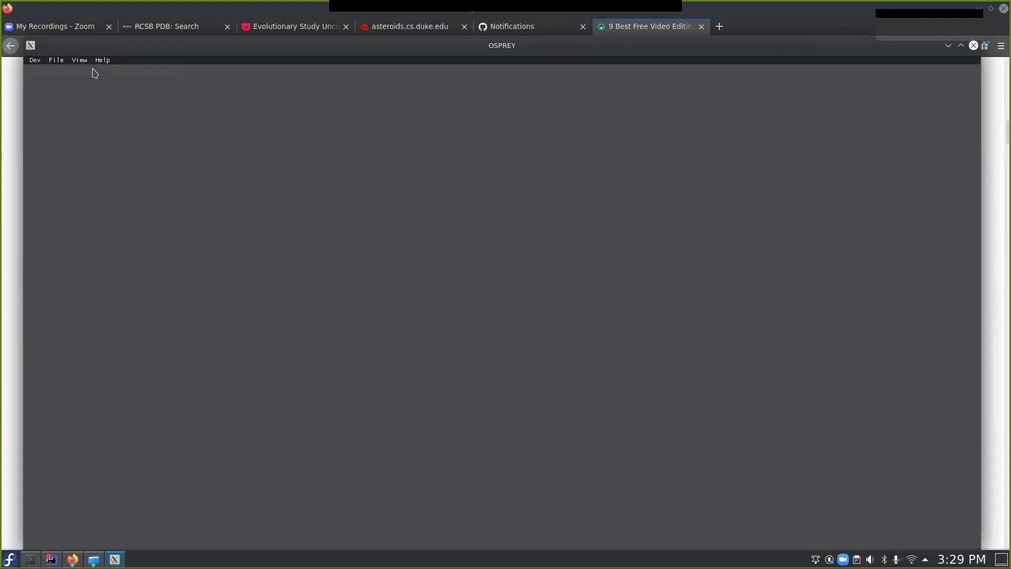
Create a new conformation space from the arm-complex-prepped.omol file
click(57, 61)
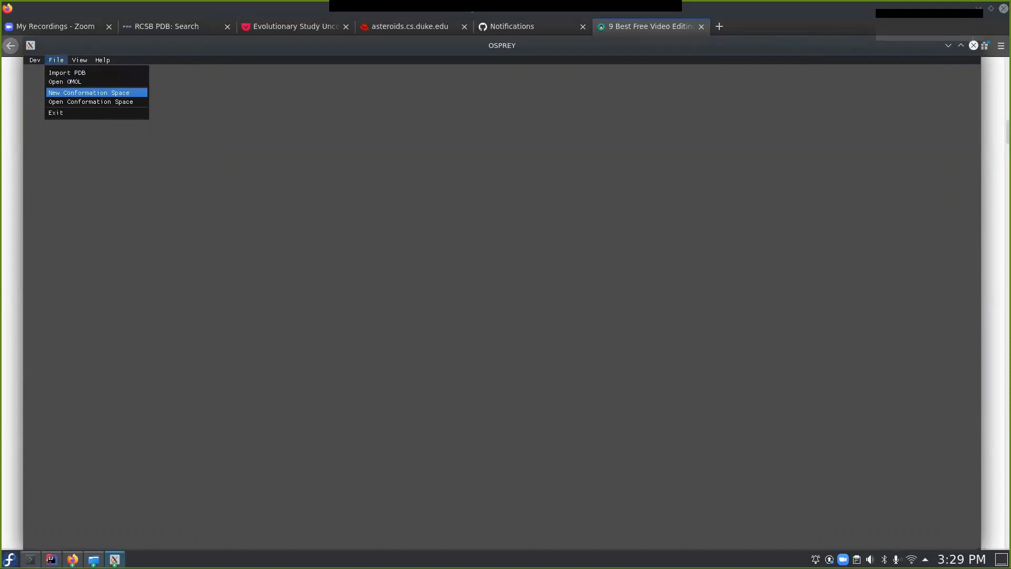
click(114, 559)
click(375, 208)
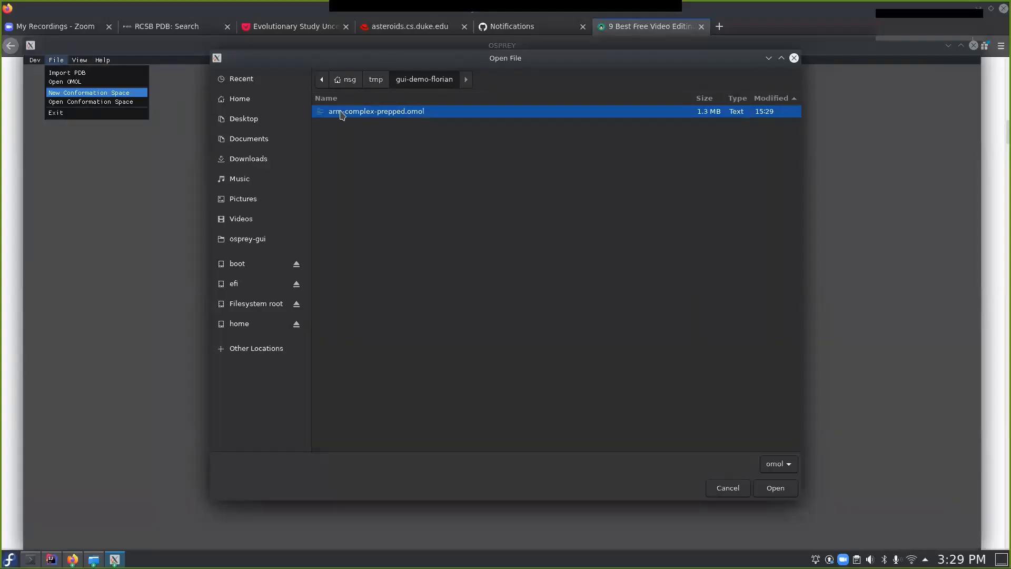
double_click(345, 113)
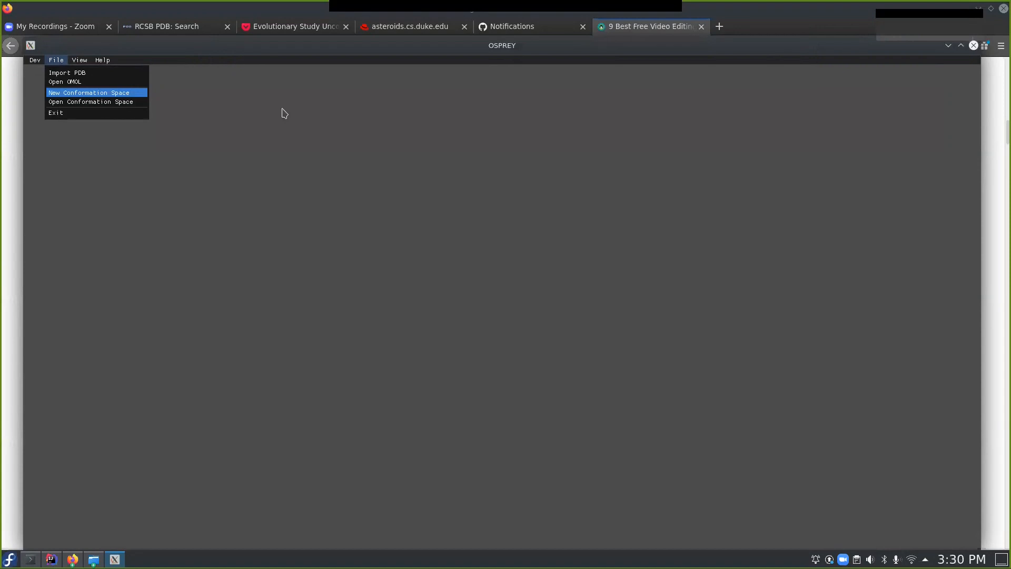
Reposition the OSPREY window and enlarge the Conformation Space window to fill it, with the whole molecule in view
drag(389, 52, 378, 38)
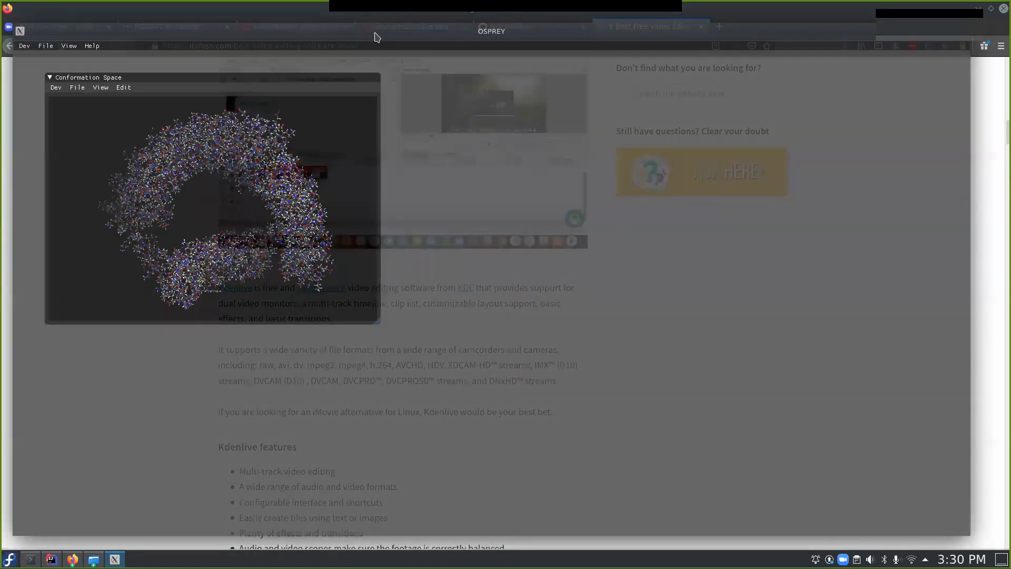
drag(379, 322, 968, 531)
scroll(498, 319, down, 2)
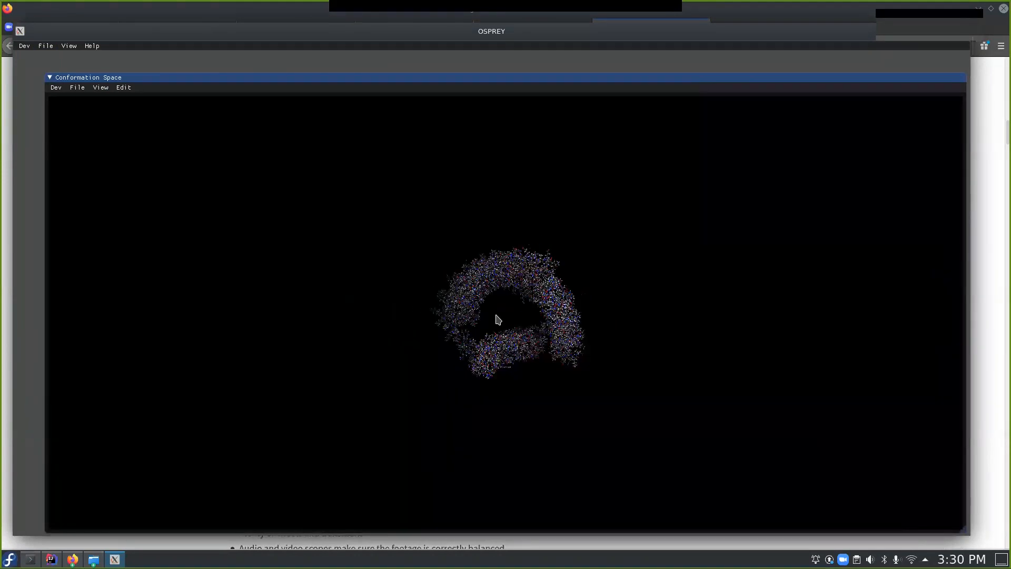
scroll(498, 319, up, 5)
scroll(497, 319, up, 2)
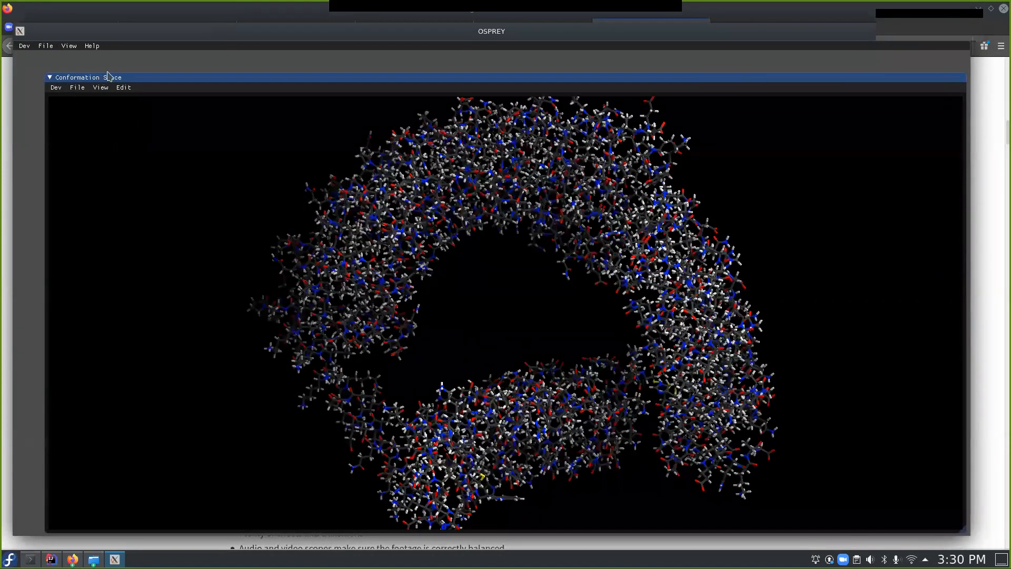
drag(128, 81, 96, 58)
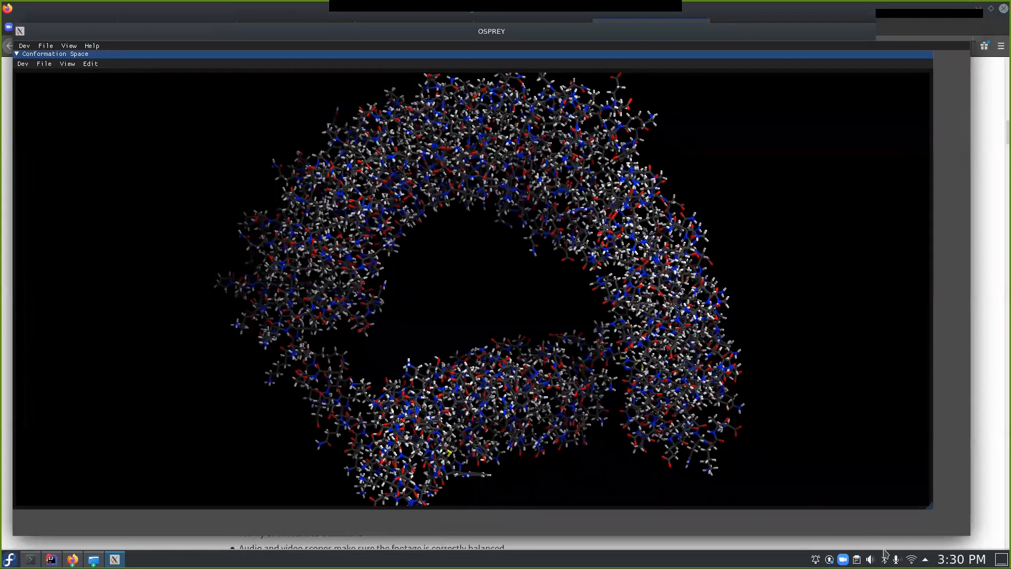
drag(929, 514, 968, 535)
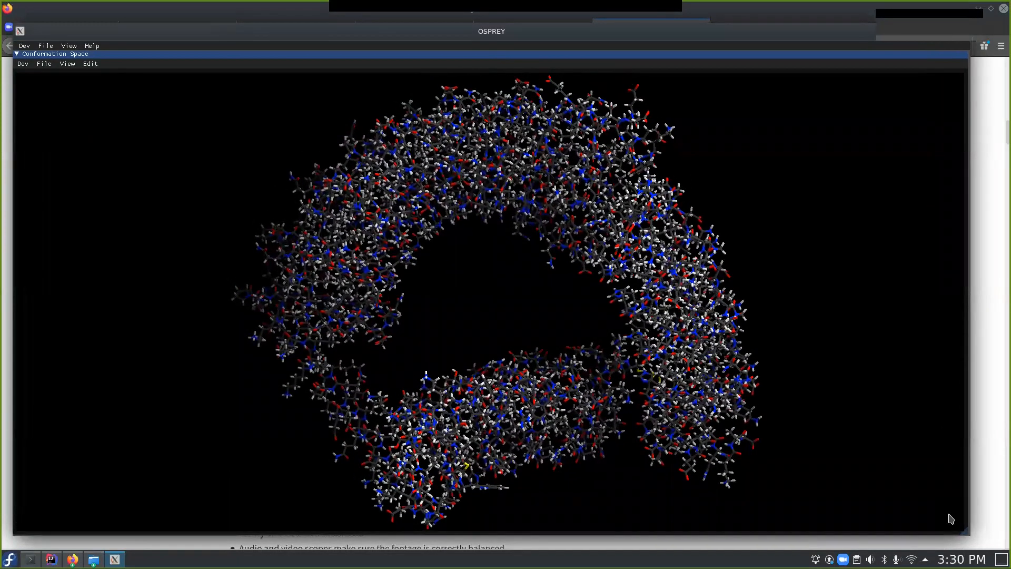
Open a text editor and note the planned changes "ARG 6 -> ALA" and "LYS 5 -> Flexible" on separate lines
key(super)
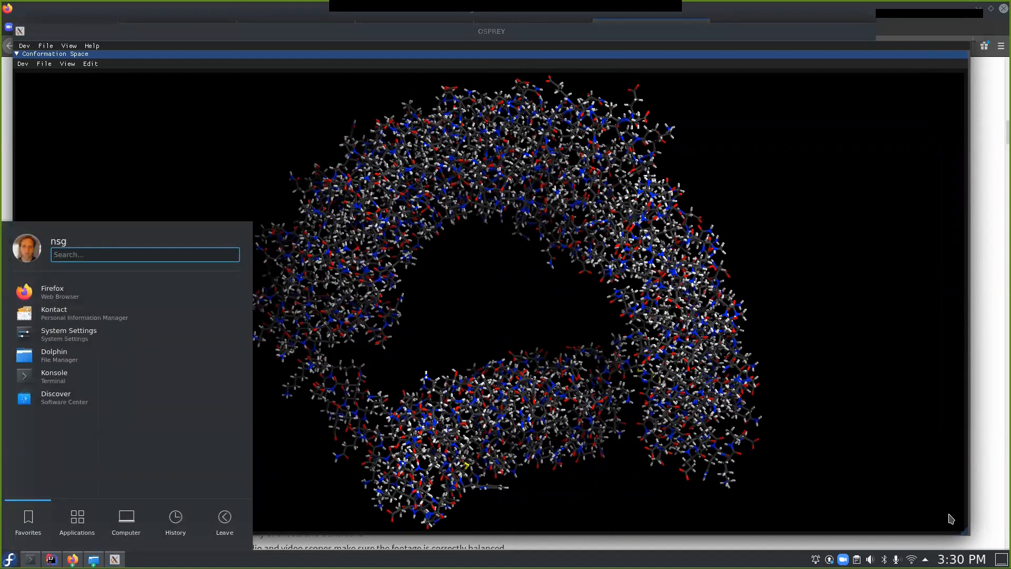
text(text)
key(Return)
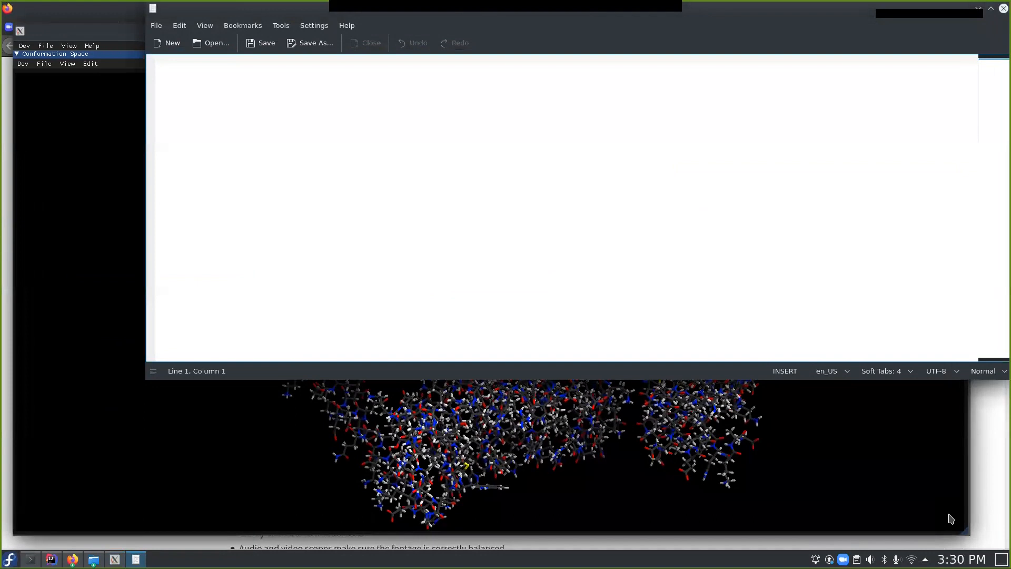
text(ARG)
text(6 -> ALA)
key(Return)
text(LYS)
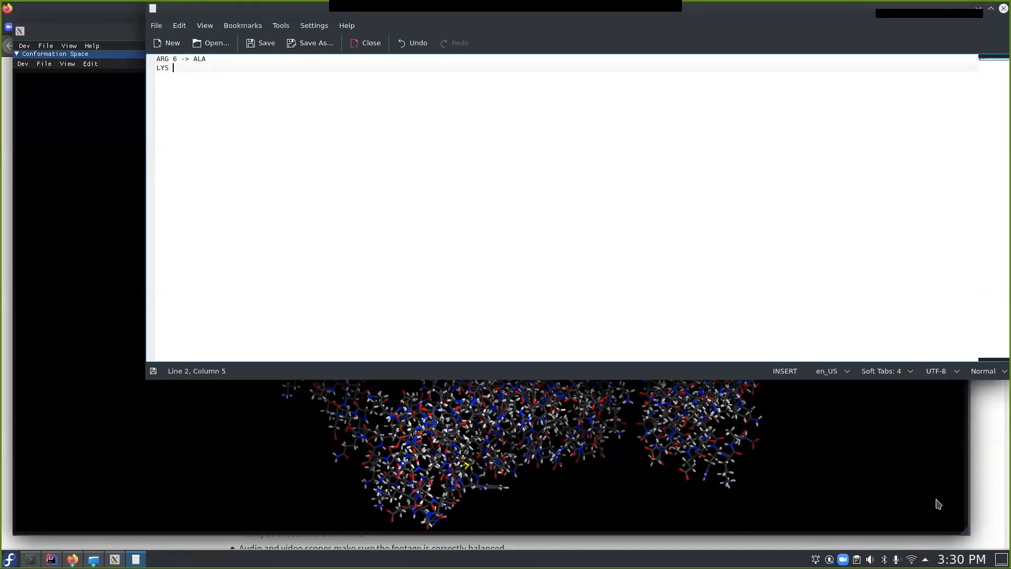
text( 5 -> Flexible)
key(Return)
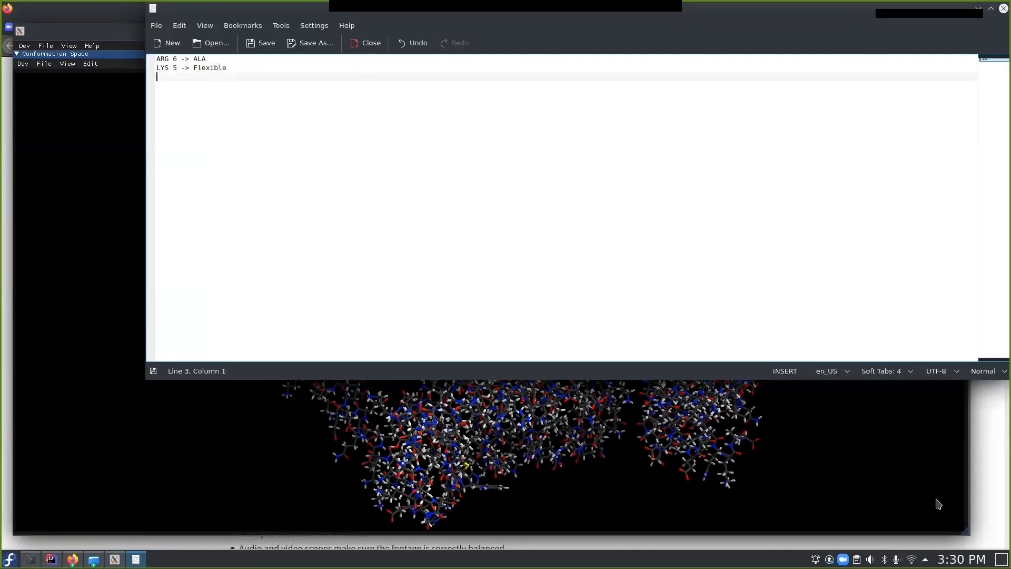
Add the lines "Ser 371 -> Flexible" and "? 407 -> Flexible" to the notes
key(BackSpace)
key(BackSpace)
key(Return)
text(Ser 371 -> Flexible)
key(Return)
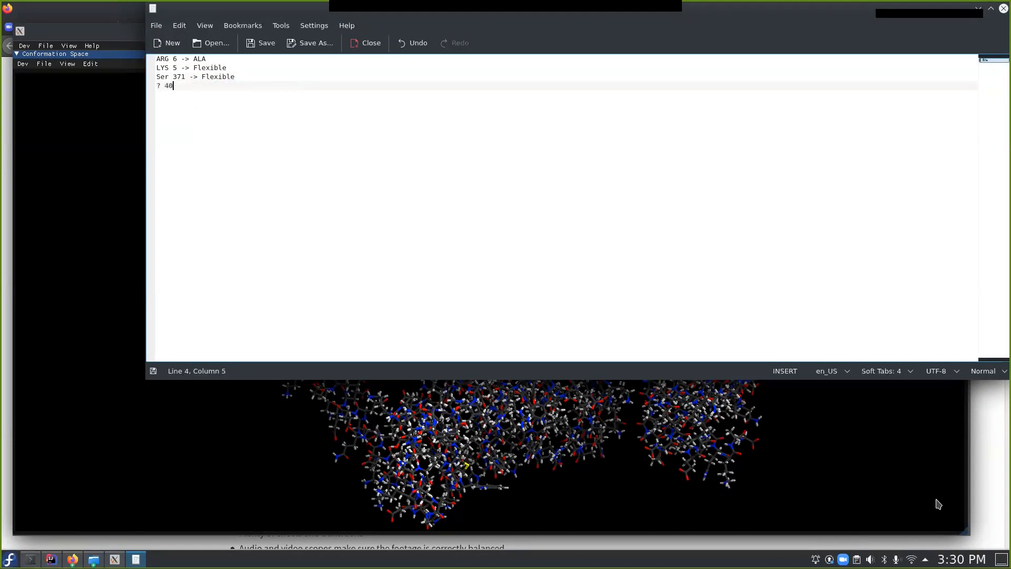
text(> Flexible)
Switch back to OSPREY and rename the conformation space to arm-complex-confspace
click(104, 321)
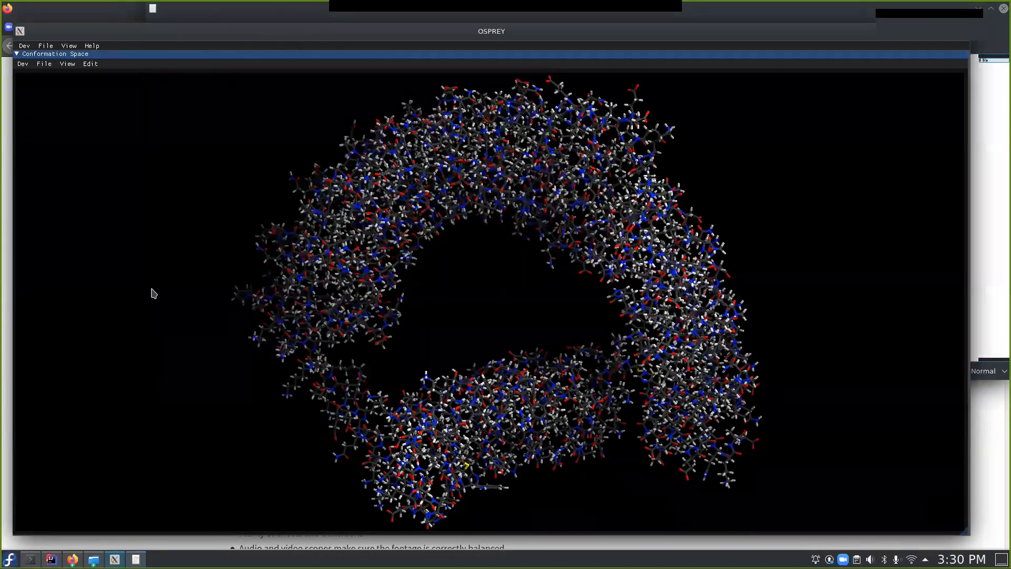
click(90, 64)
click(99, 80)
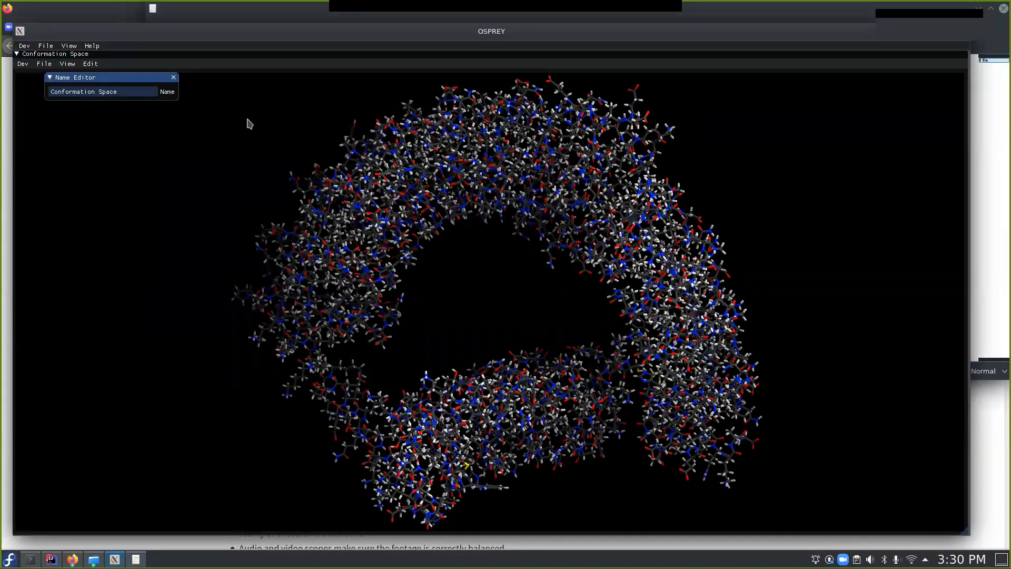
drag(118, 92, 27, 94)
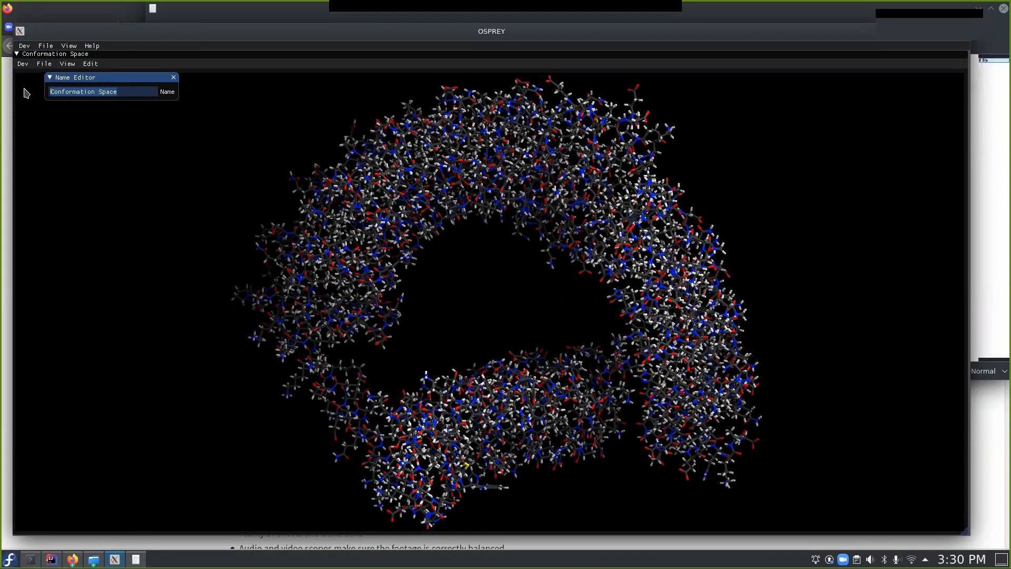
text(col)
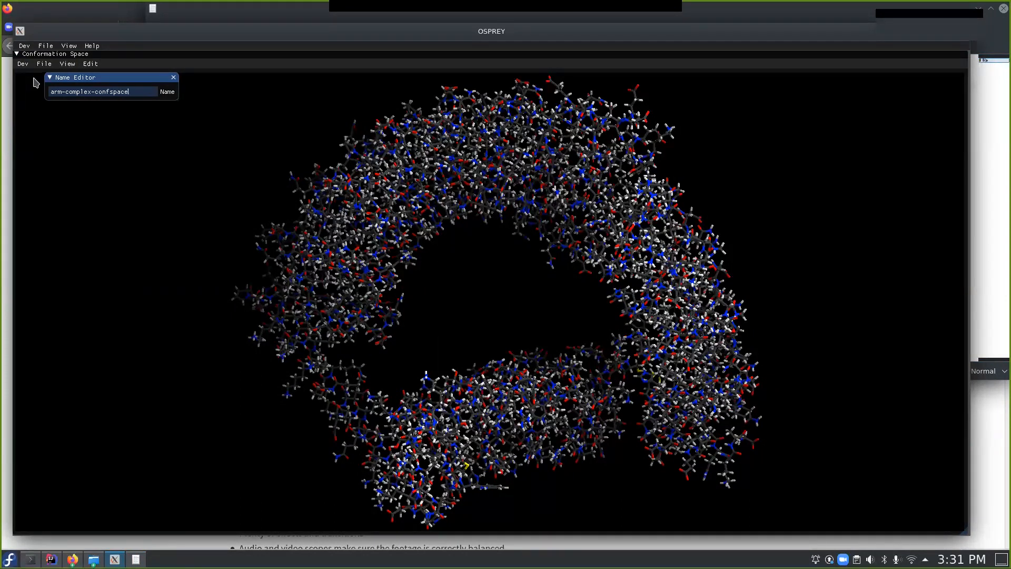
click(173, 78)
Add a mutable position for residue 6 ARG in chain B of the conformation space
click(91, 63)
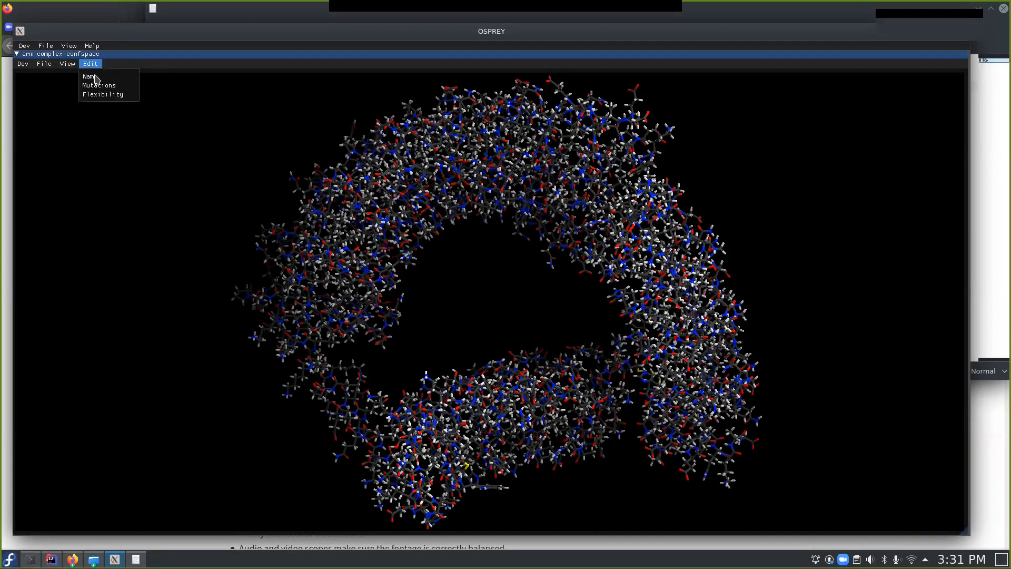
click(99, 86)
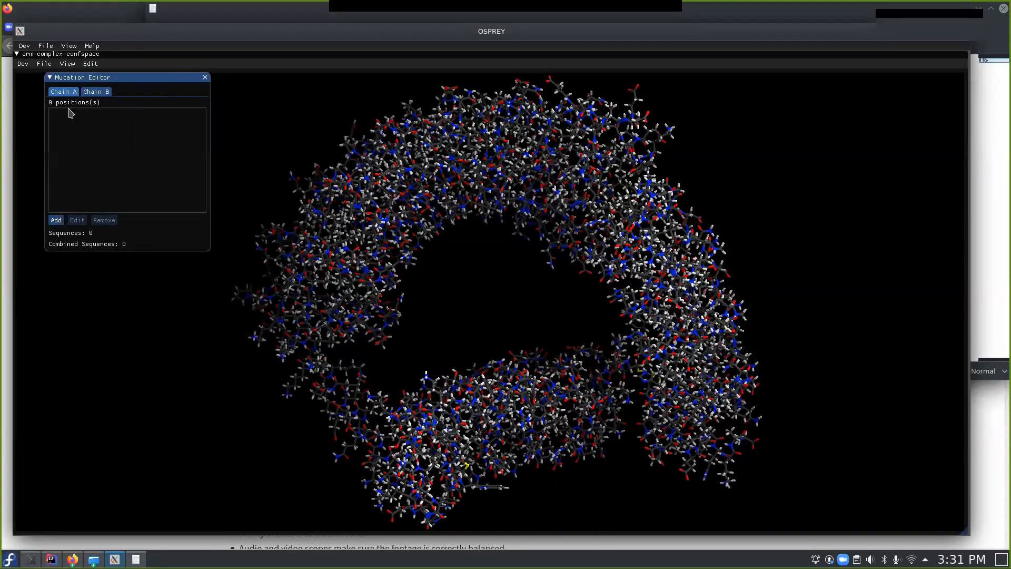
click(108, 92)
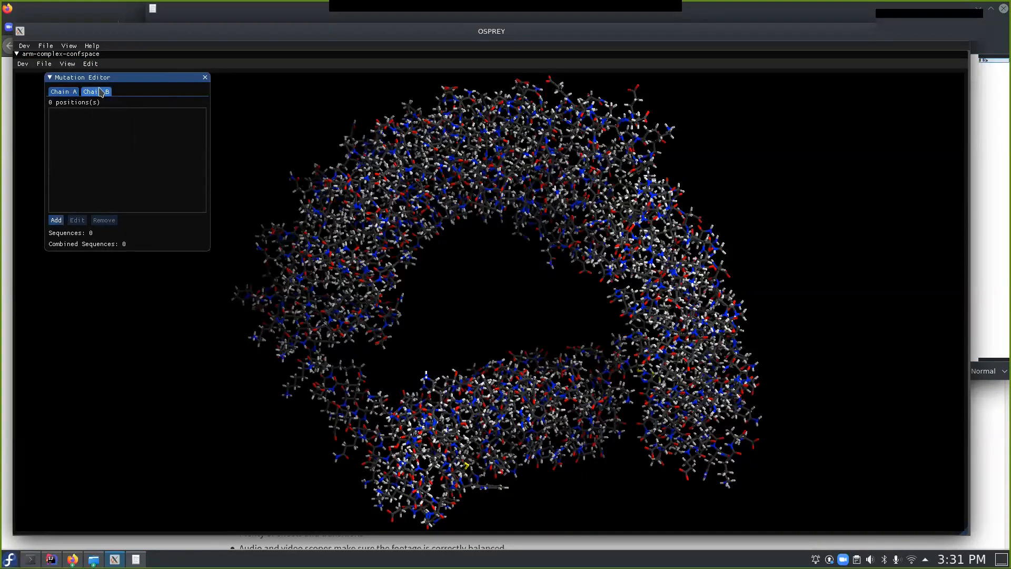
click(62, 222)
click(83, 211)
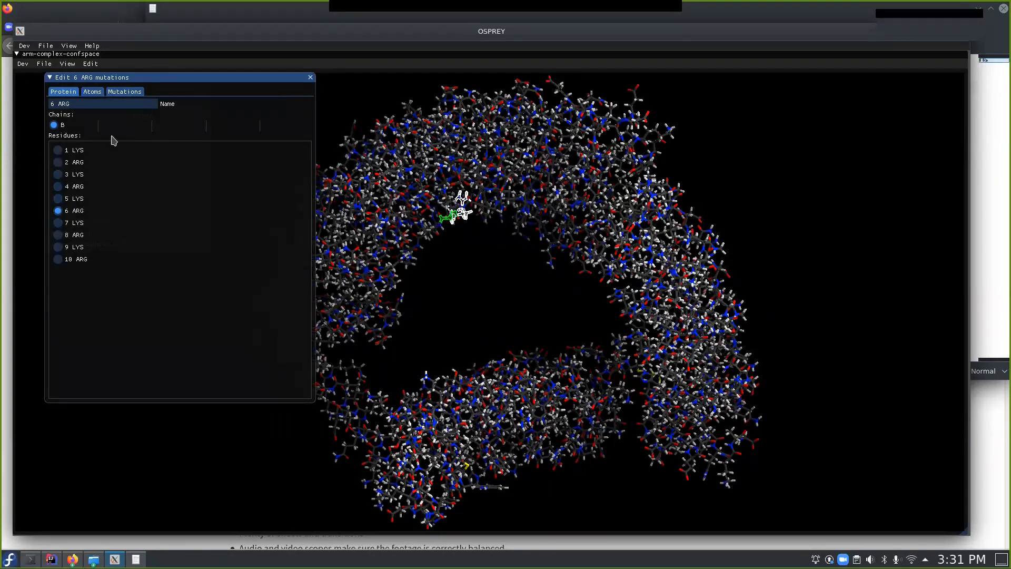
Load the Penultimate Rotamer Library (with Hydroxyl rotamers) for 6 ARG, include the ALA mutation and close the mutation editor
click(123, 93)
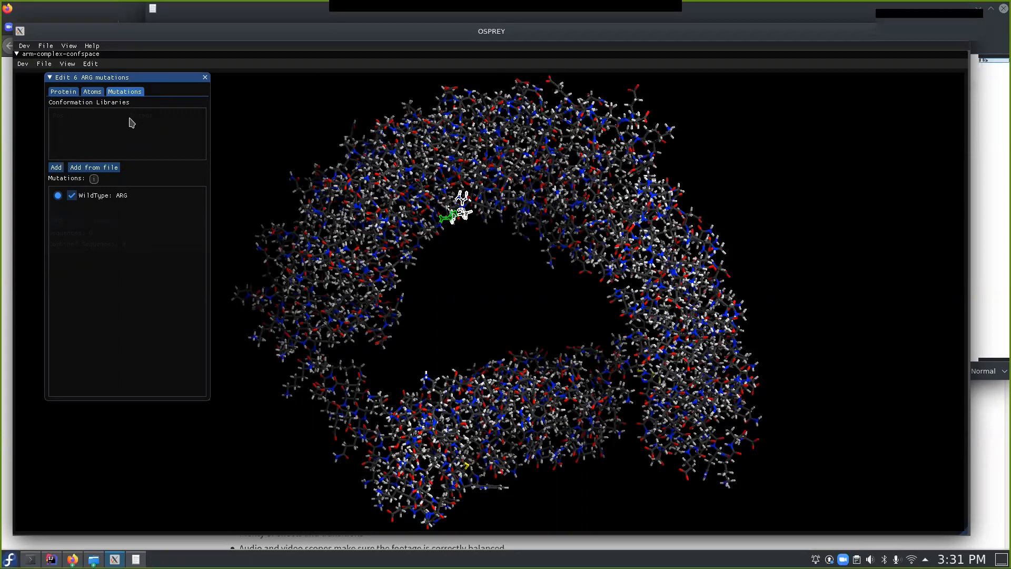
click(52, 168)
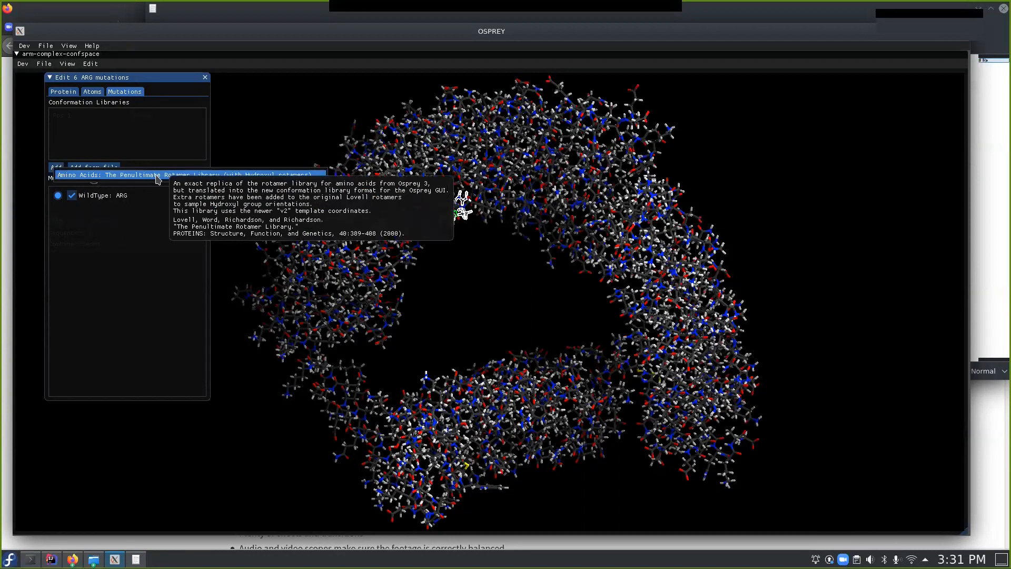
click(157, 178)
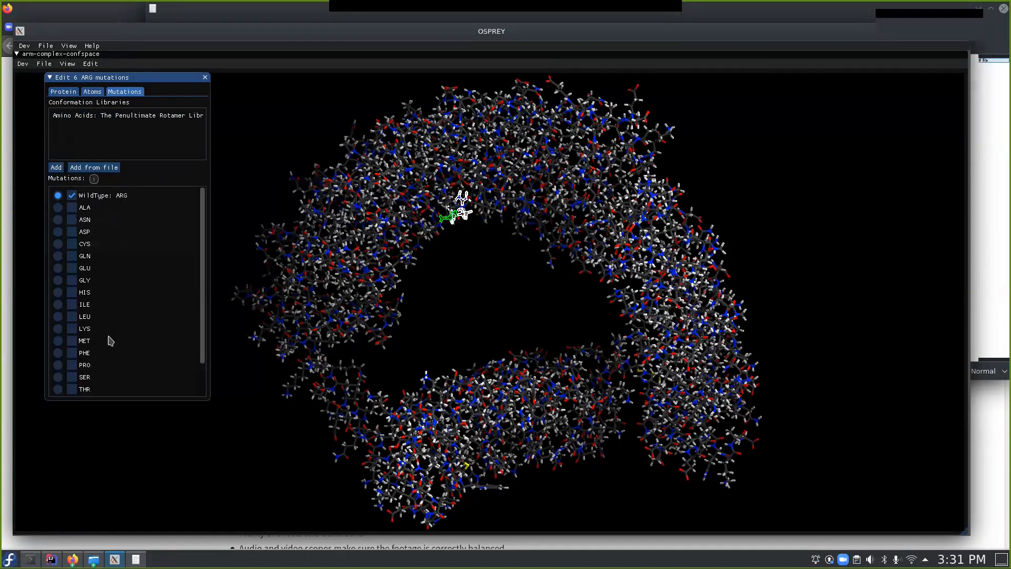
scroll(111, 338, down, 3)
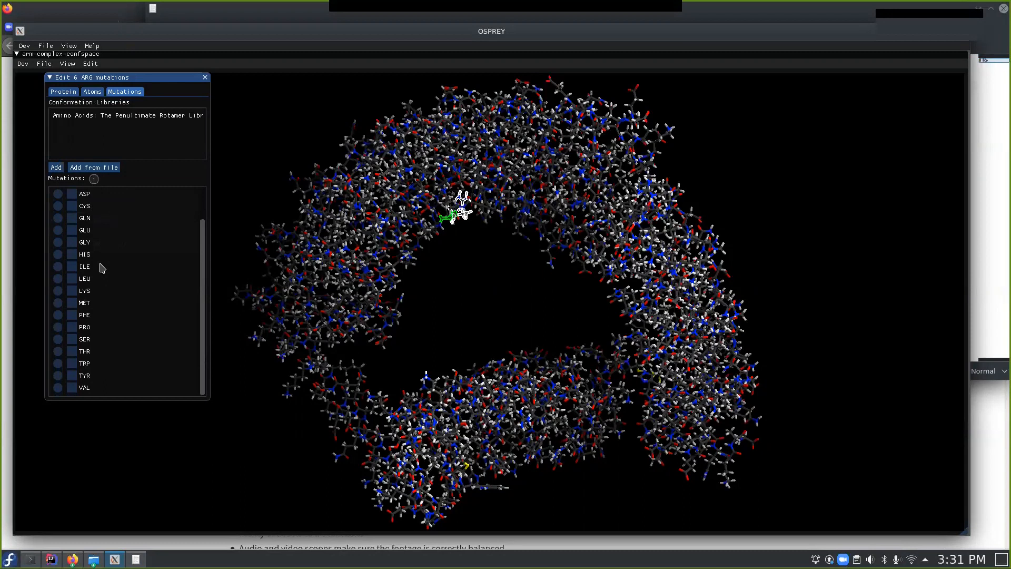
scroll(79, 253, up, 3)
click(71, 207)
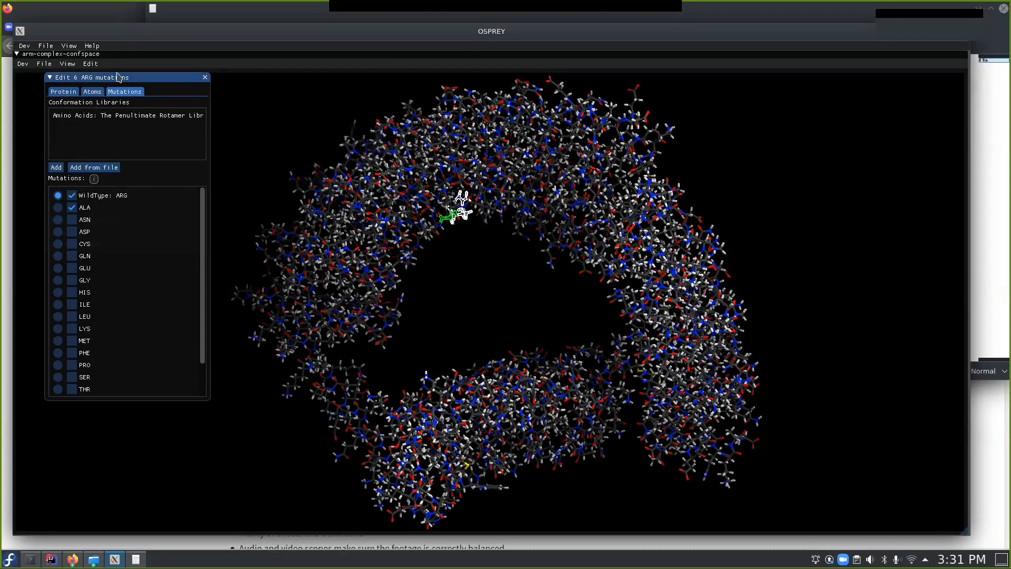
scroll(127, 221, down, 1)
scroll(126, 221, up, 1)
click(205, 77)
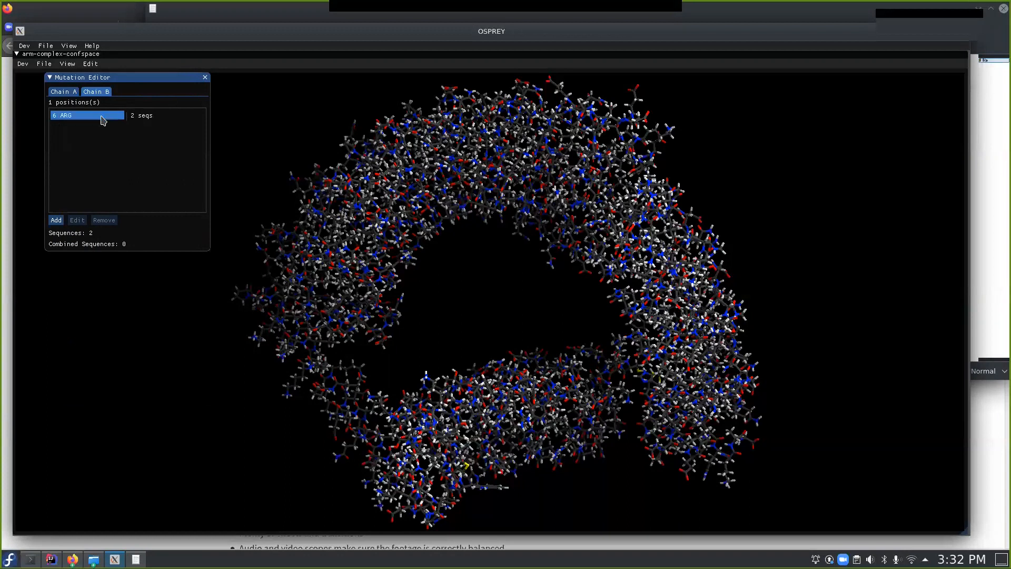
click(70, 94)
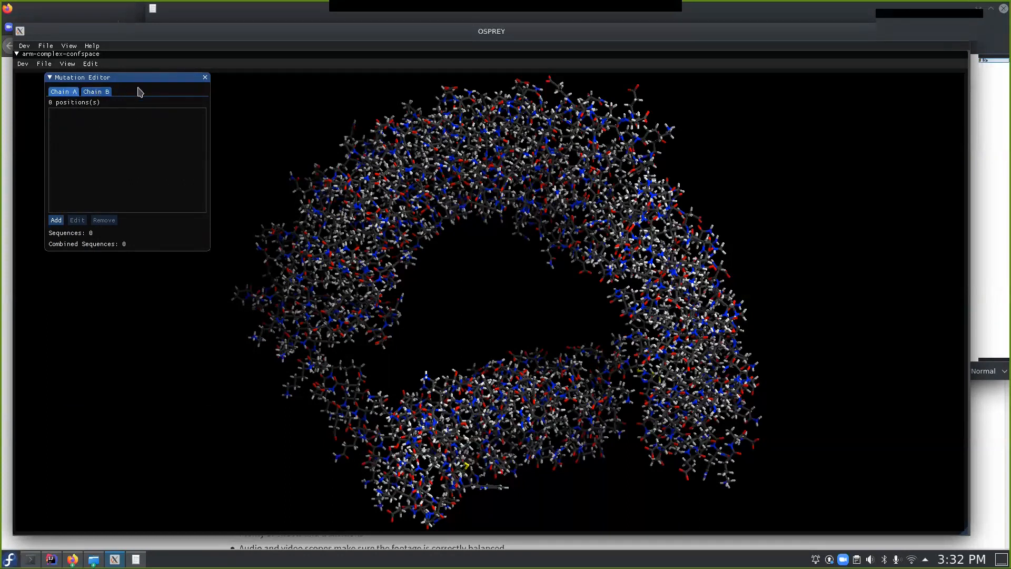
click(204, 78)
Add a flexible position in chain A for residue 371 SER, following the planned list in the text notes
click(90, 63)
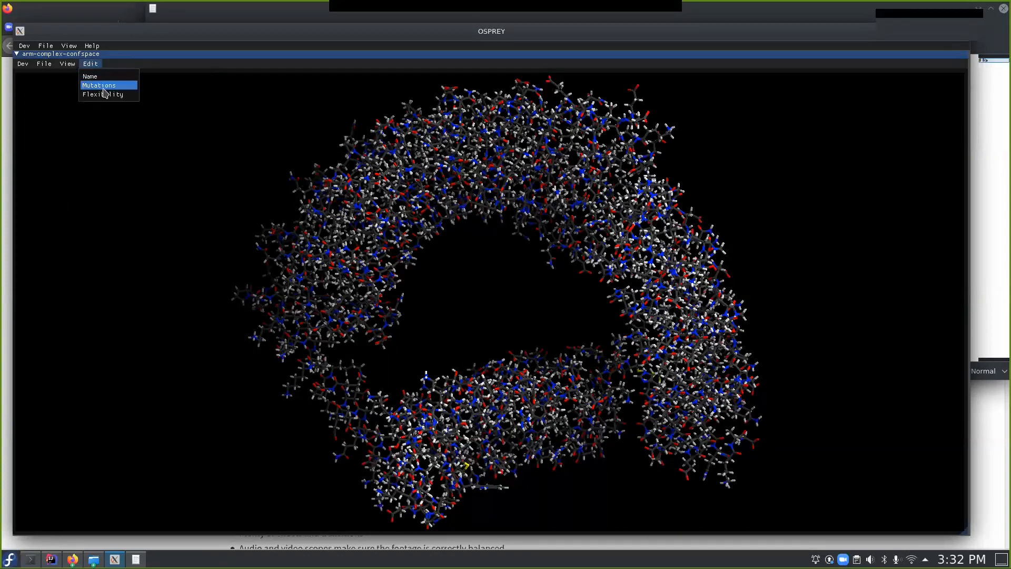
click(104, 100)
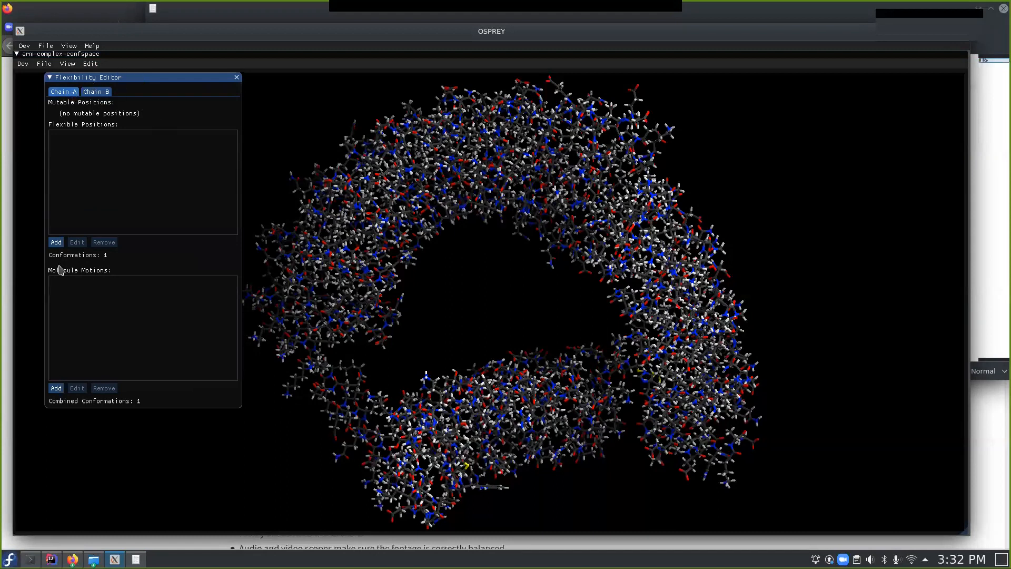
click(56, 242)
click(136, 559)
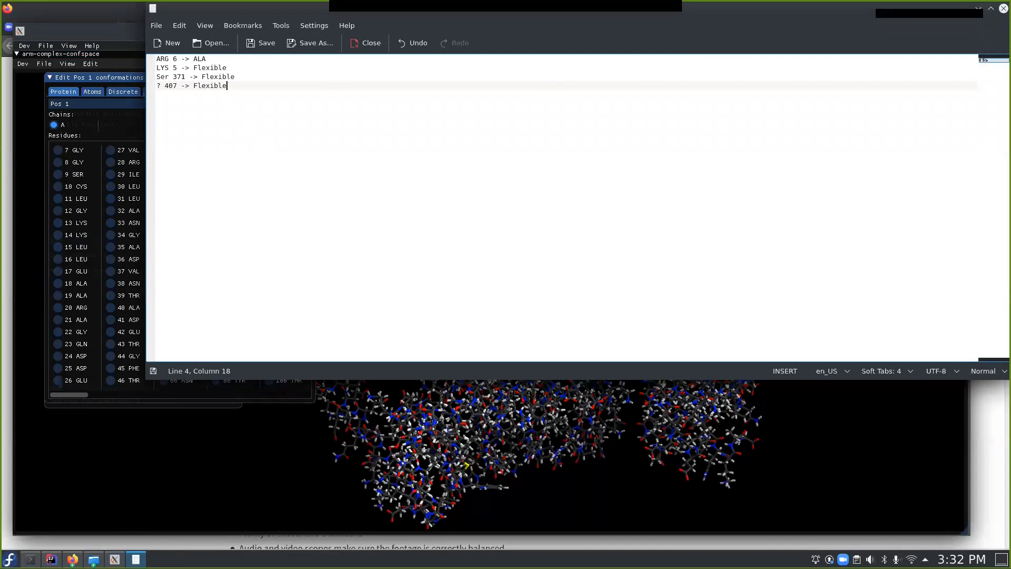
click(136, 559)
drag(99, 396, 197, 398)
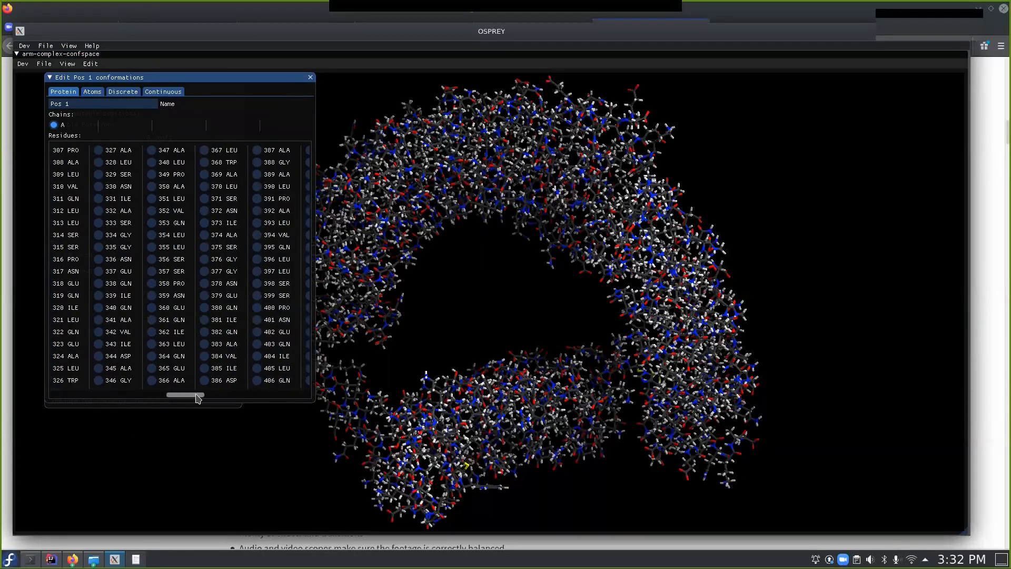
click(219, 199)
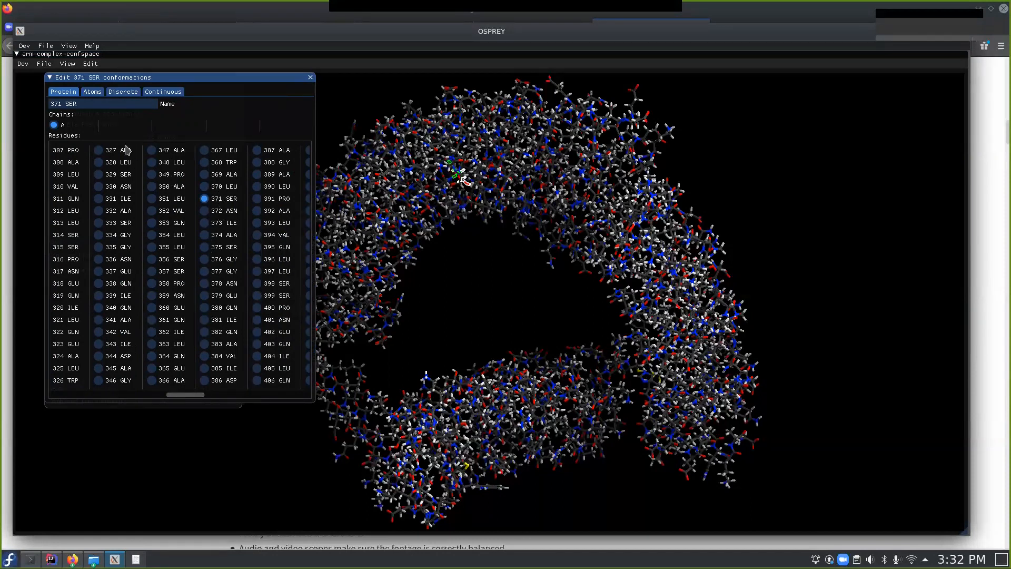
Review the discrete and continuous conformation settings of 371 SER, then close its editor
click(93, 92)
click(122, 92)
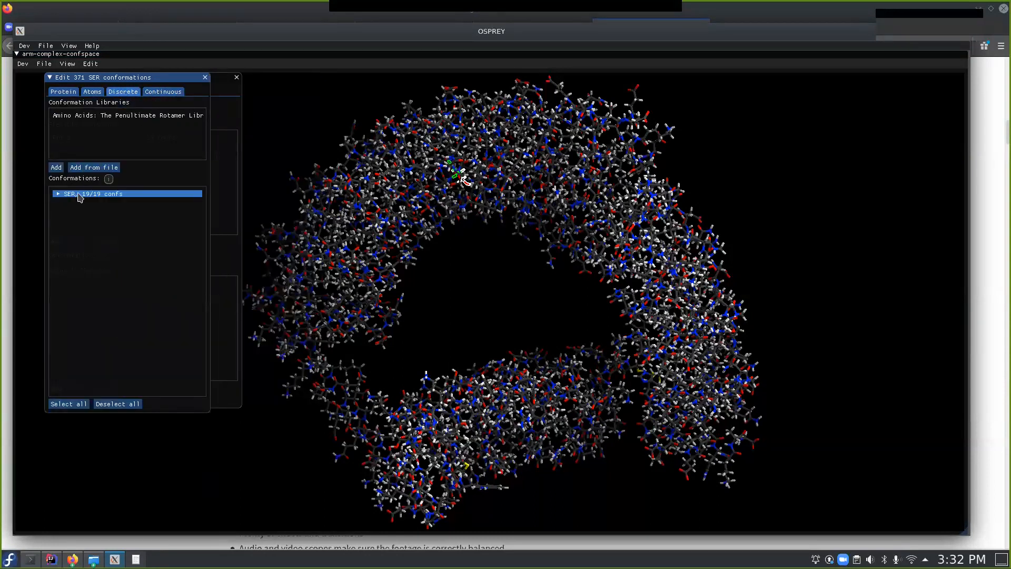
mouse_move(149, 114)
click(158, 93)
click(124, 94)
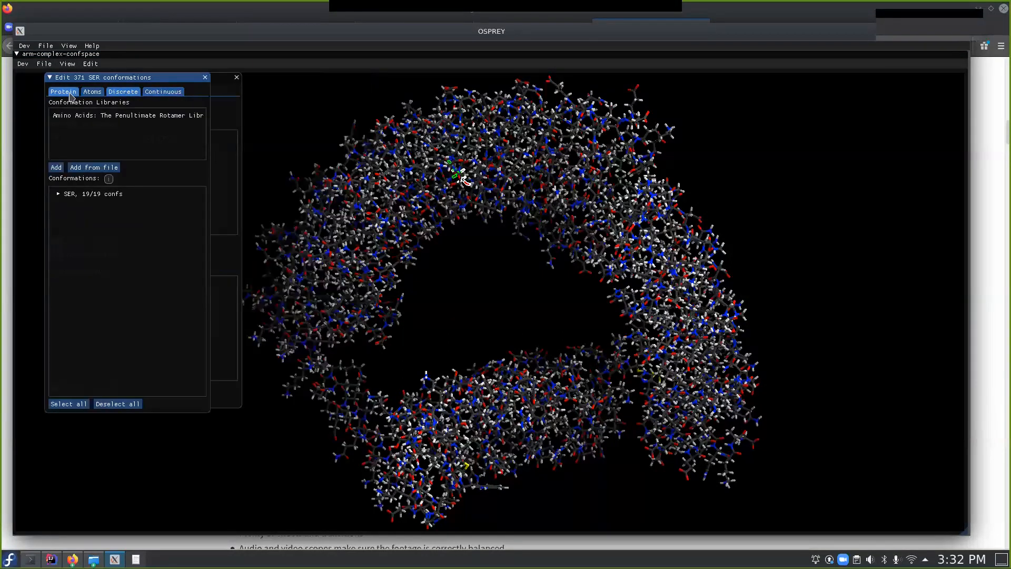
click(71, 93)
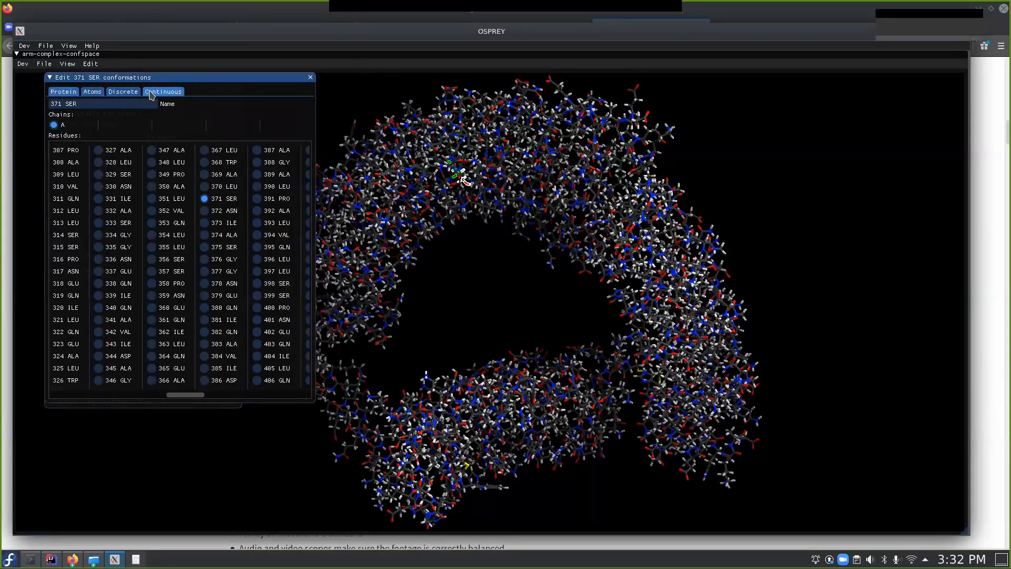
click(311, 79)
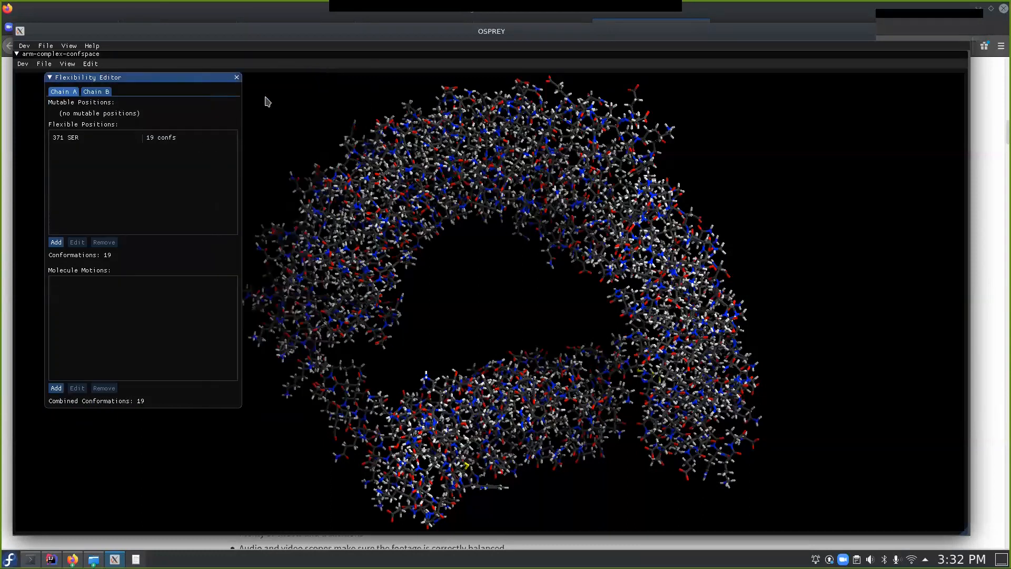
Add residue 407 GLU as a flexible position in chain A and check its discrete and continuous settings
click(52, 242)
drag(74, 394, 213, 423)
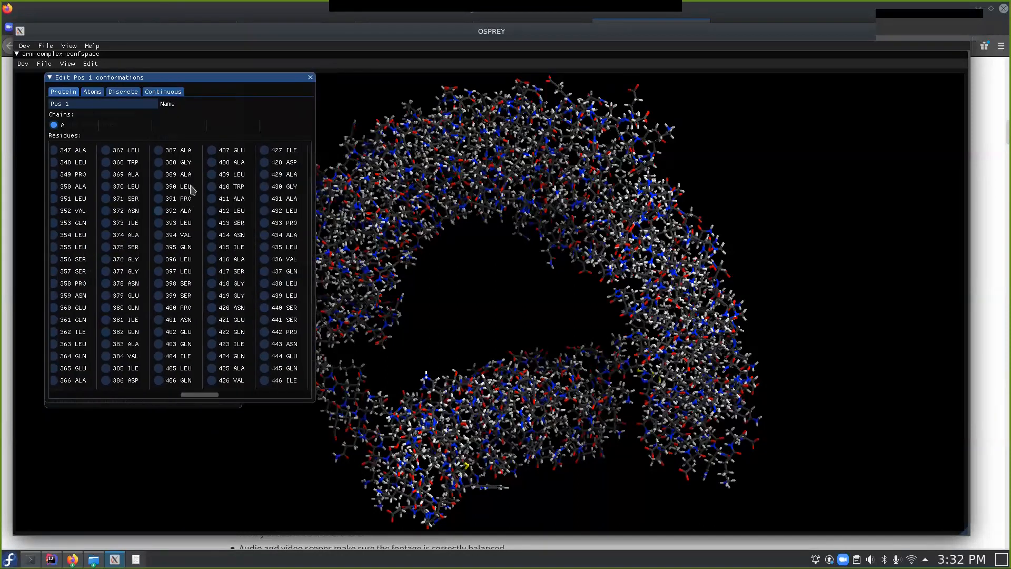
click(228, 152)
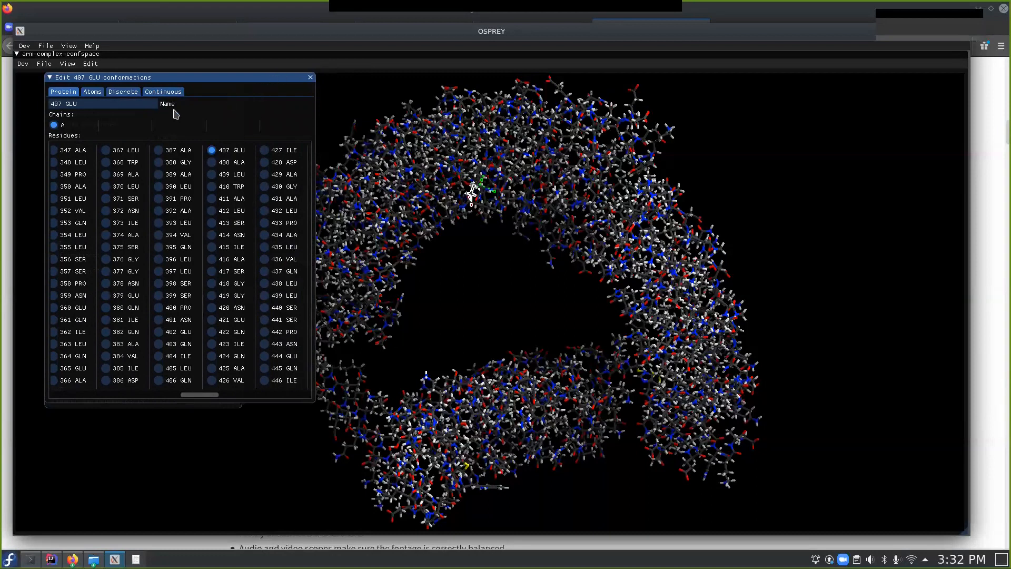
click(114, 94)
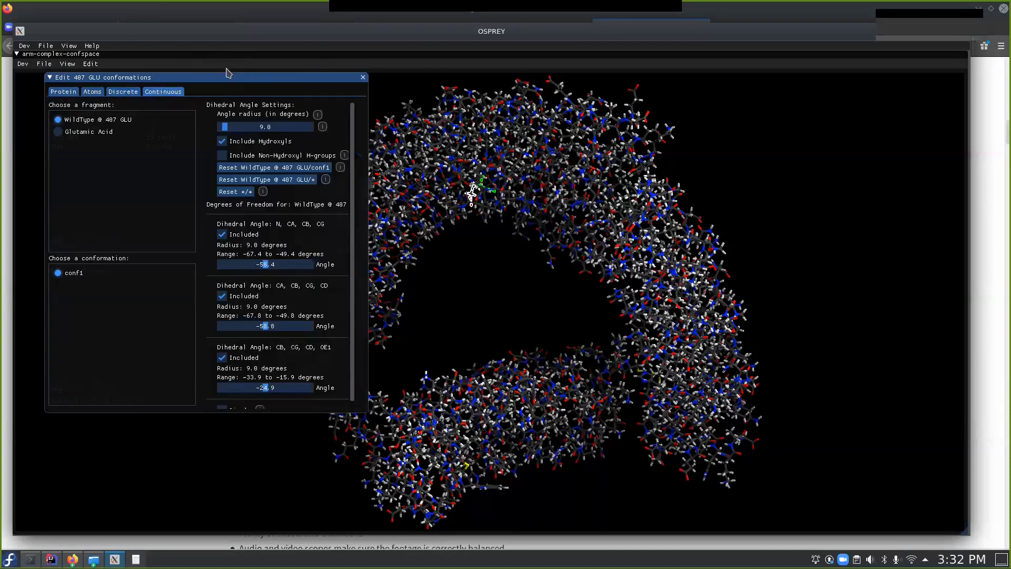
click(362, 78)
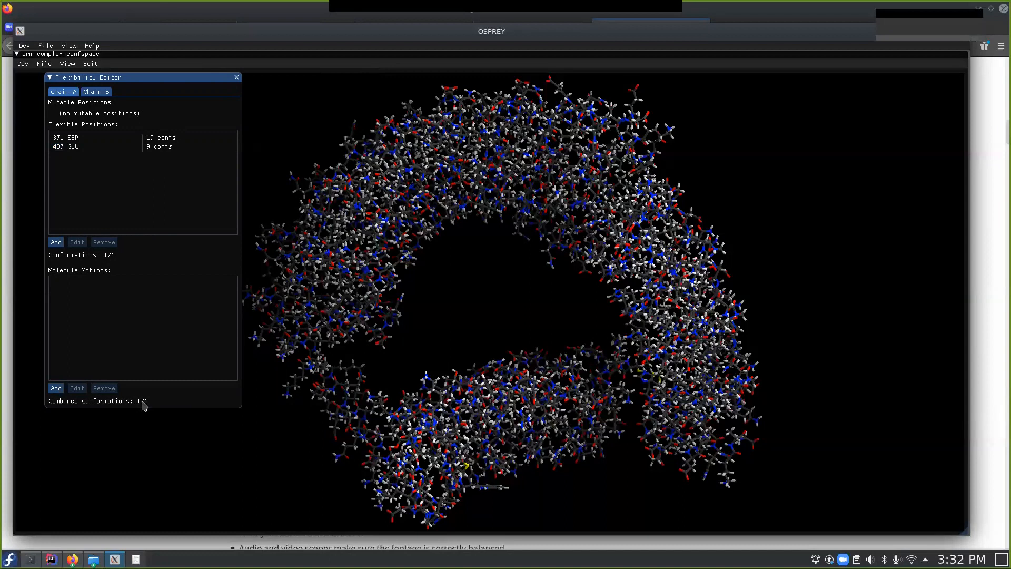
Select all ARG and ALA conformations for the mutable position 6 ARG in chain B, check its continuous settings and close its editor
click(89, 92)
click(98, 113)
click(107, 115)
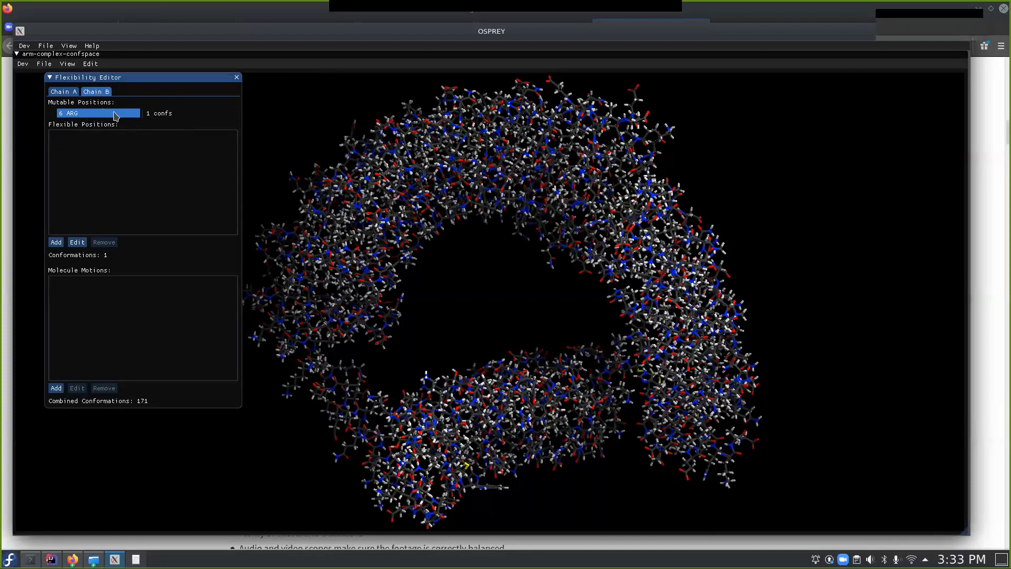
click(84, 245)
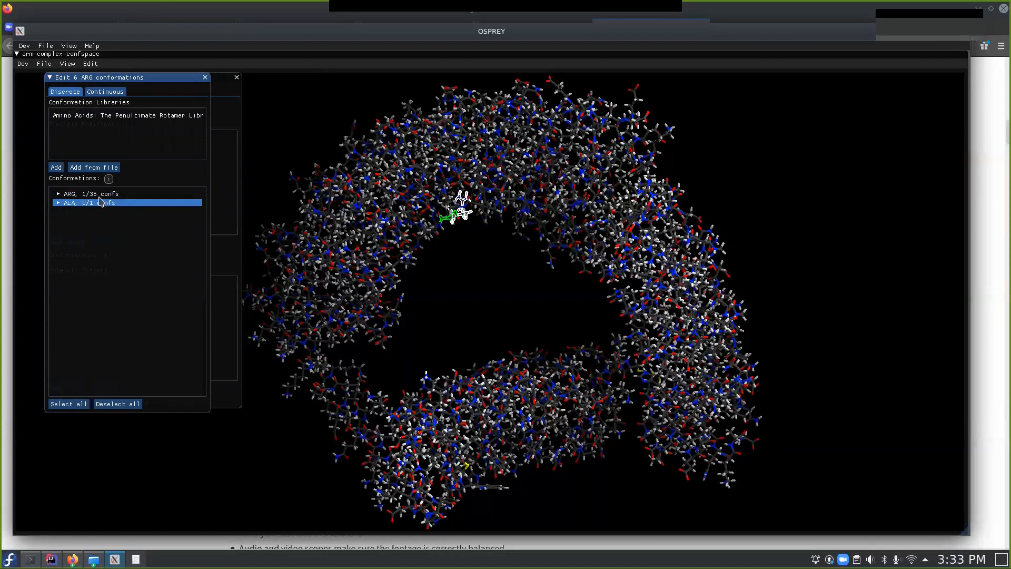
click(74, 406)
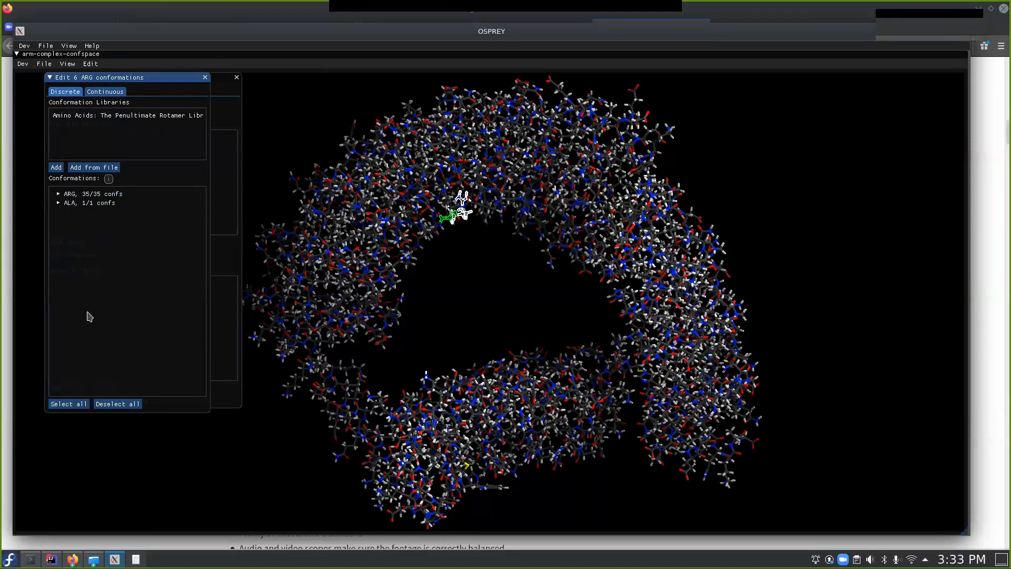
click(120, 92)
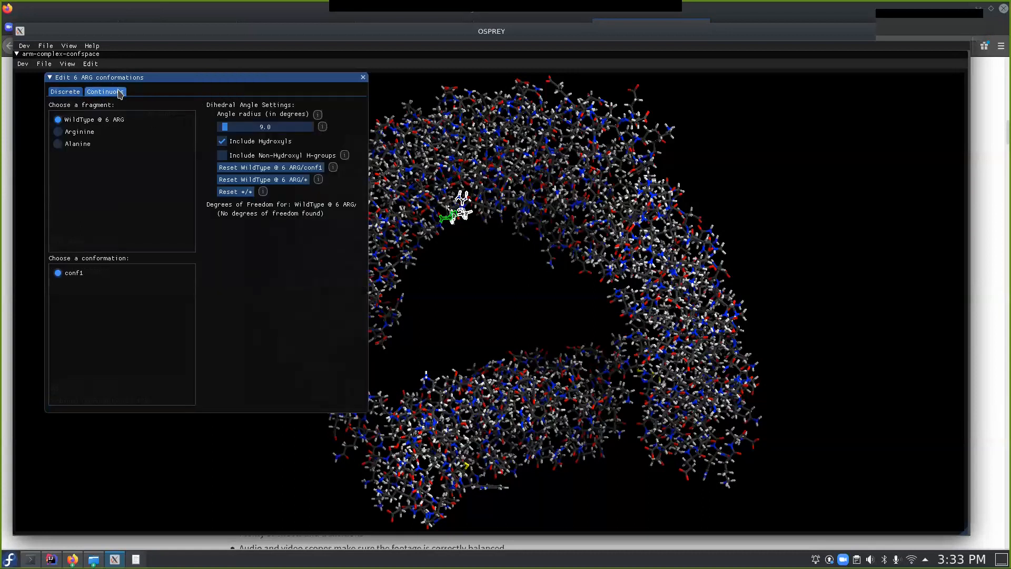
click(363, 78)
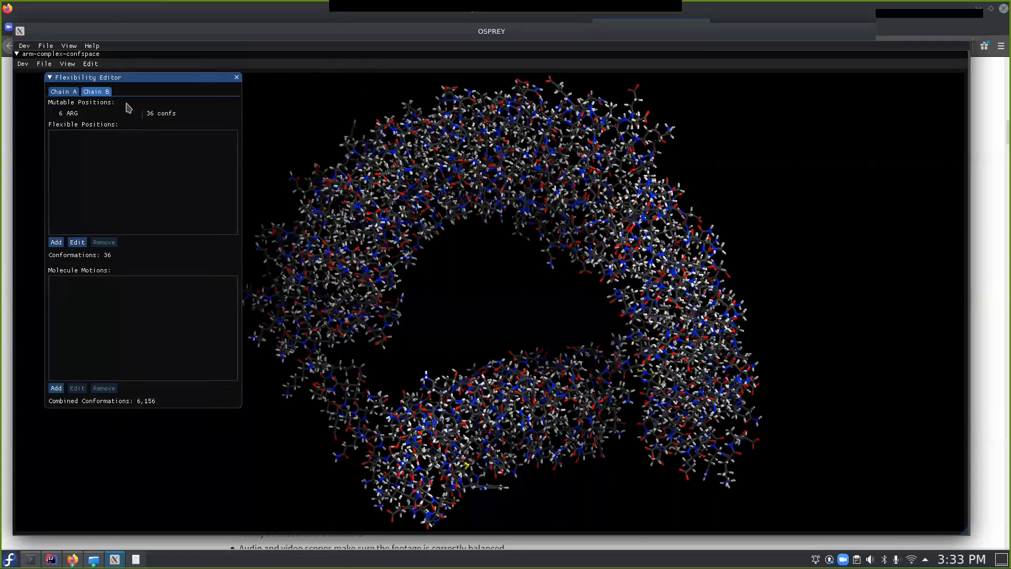
Add residue 5 LYS as a flexible position in chain B with all its conformations selected, then close the flexibility editor
click(52, 245)
click(79, 199)
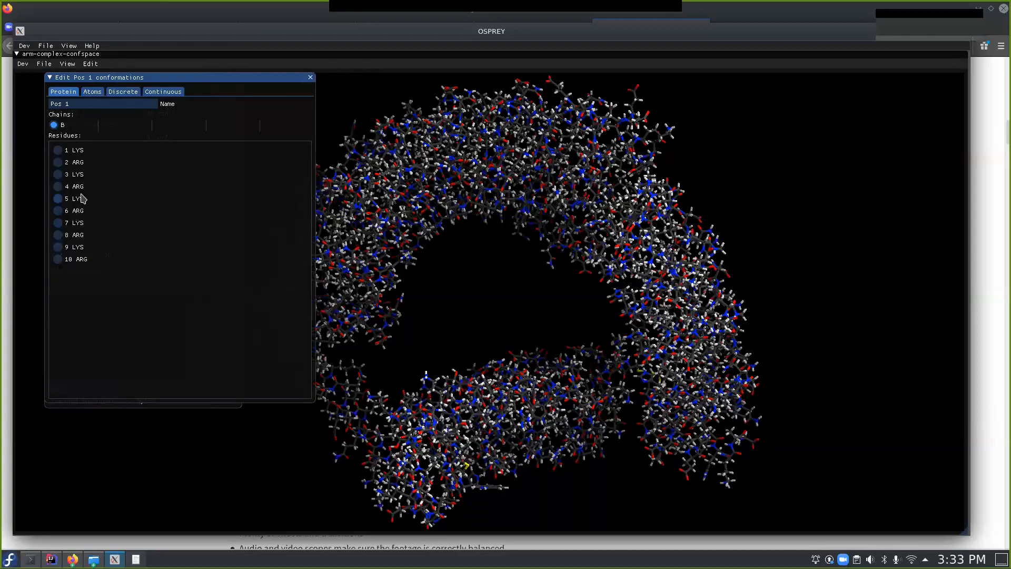
click(123, 92)
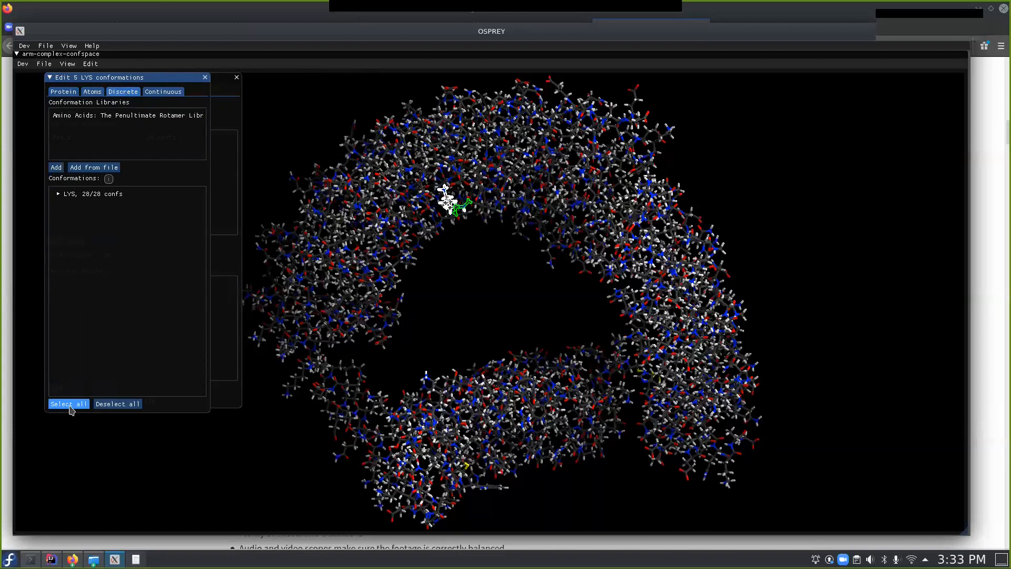
click(205, 78)
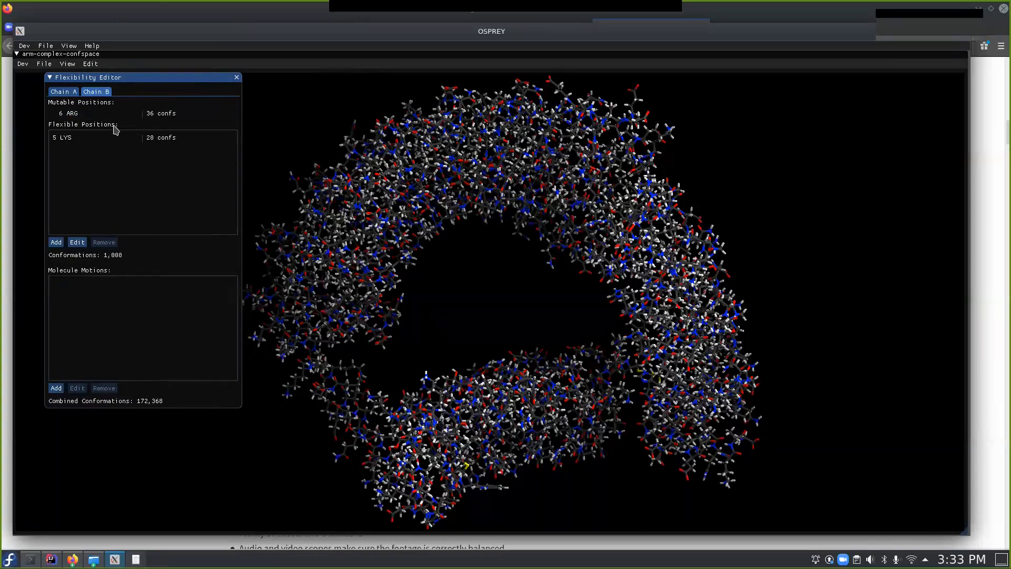
click(60, 89)
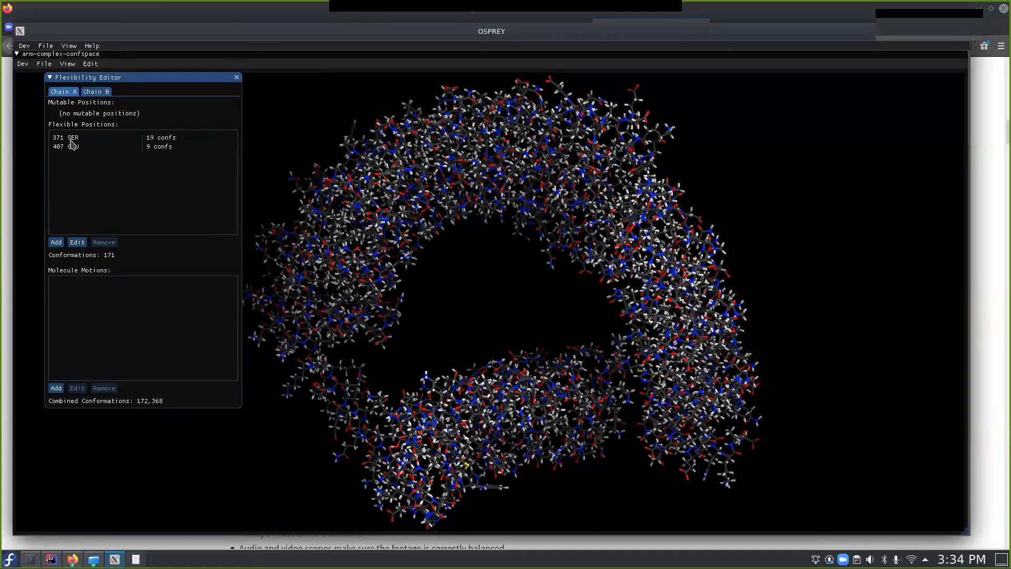
click(94, 92)
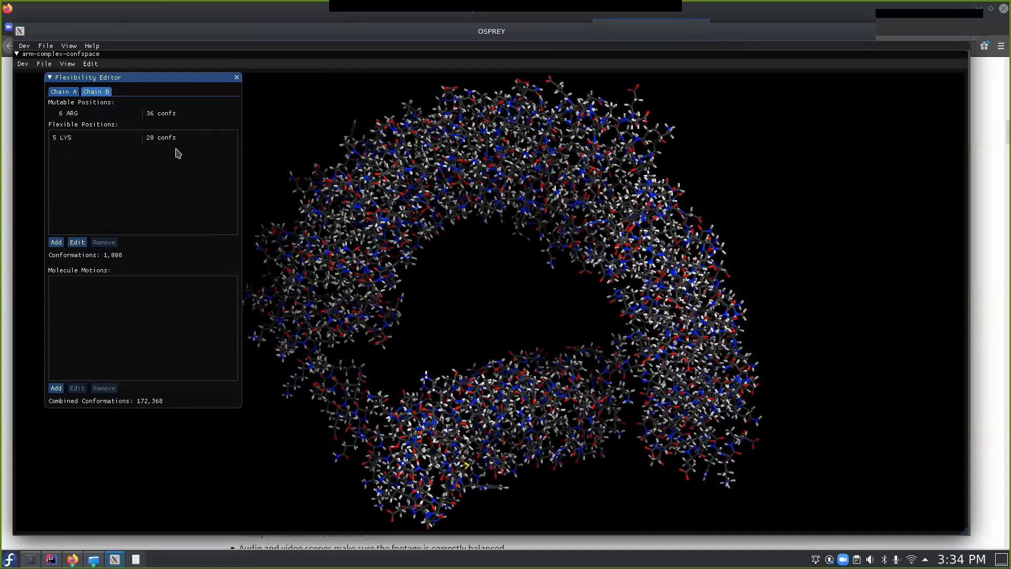
click(237, 78)
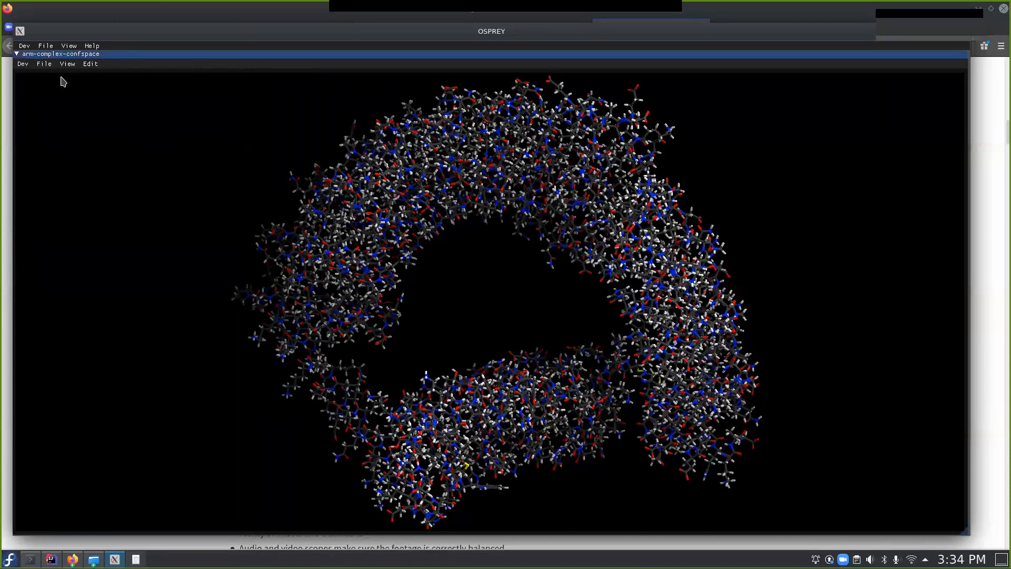
Compile the arm-complex-confspace conformation space with the existing forcefield and net charge settings
click(50, 65)
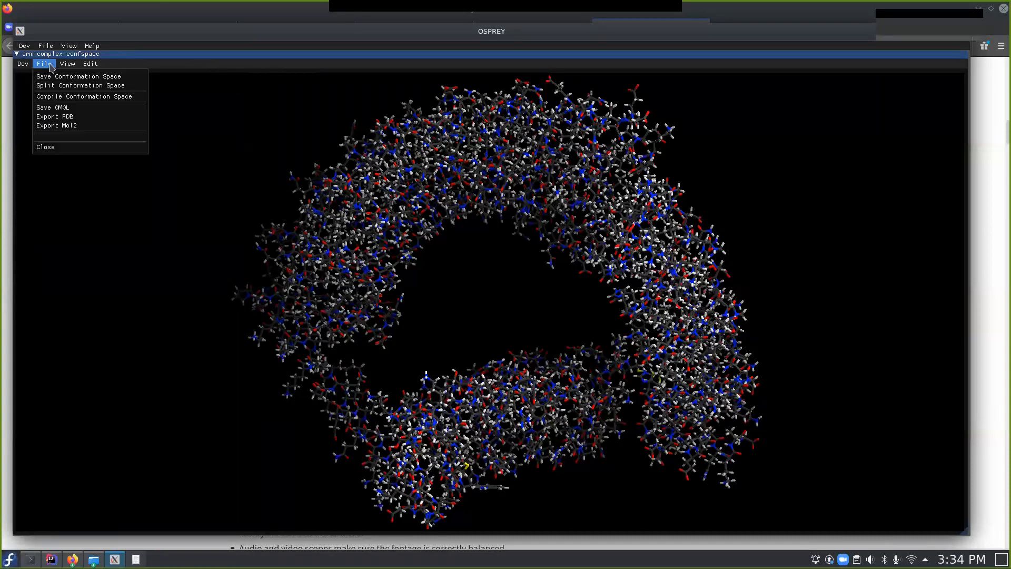
click(62, 98)
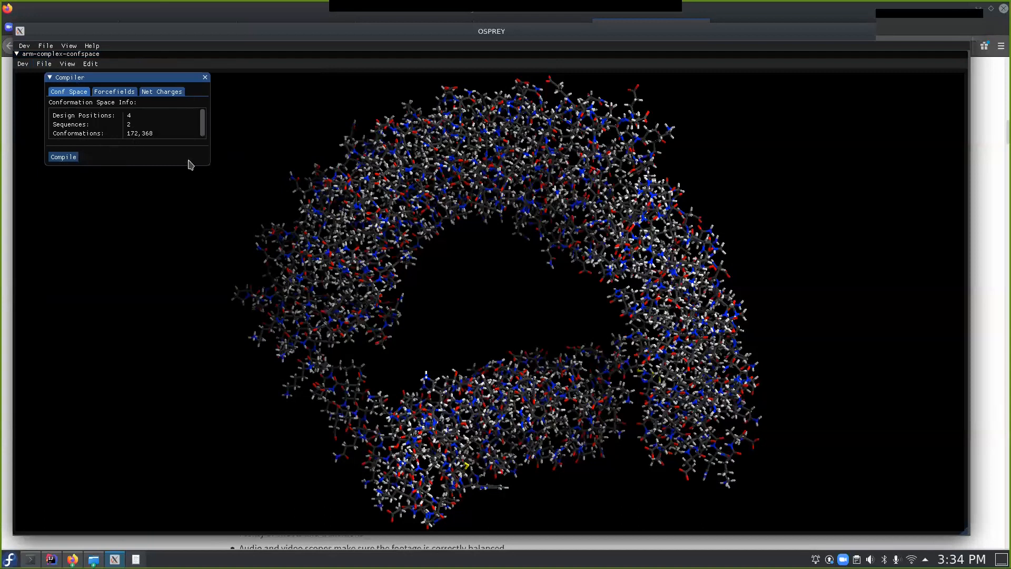
click(64, 157)
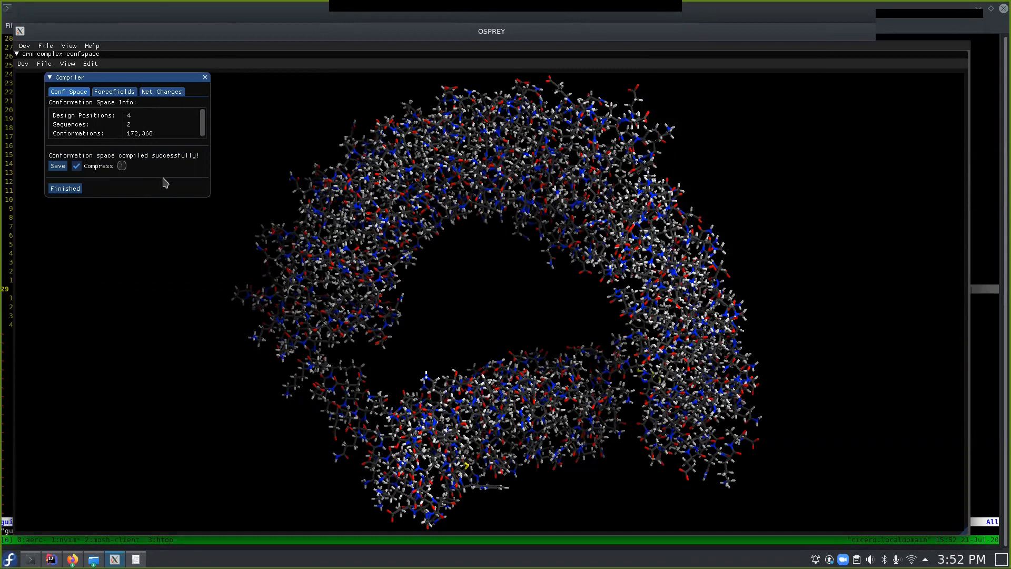
Save the compiled conformation space as a ccsx file named complex-confspace and finish the compilation
click(57, 166)
mouse_move(961, 559)
mouse_move(120, 169)
click(59, 167)
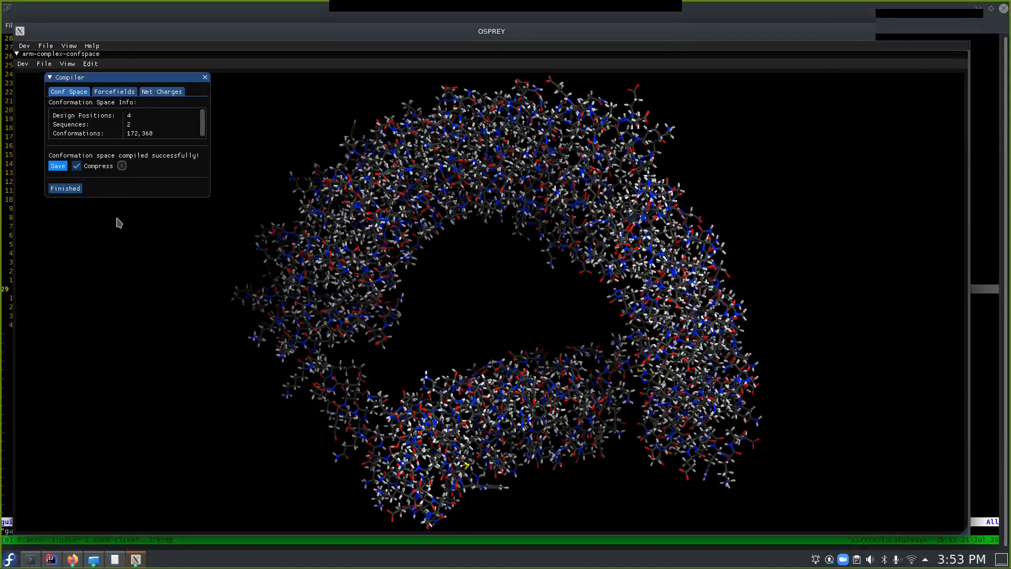
click(136, 560)
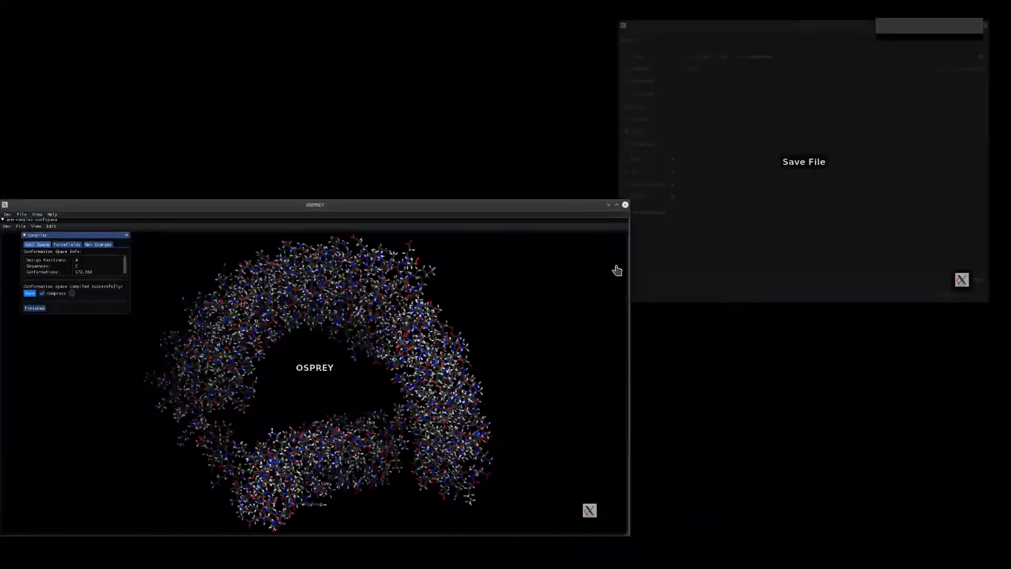
click(658, 247)
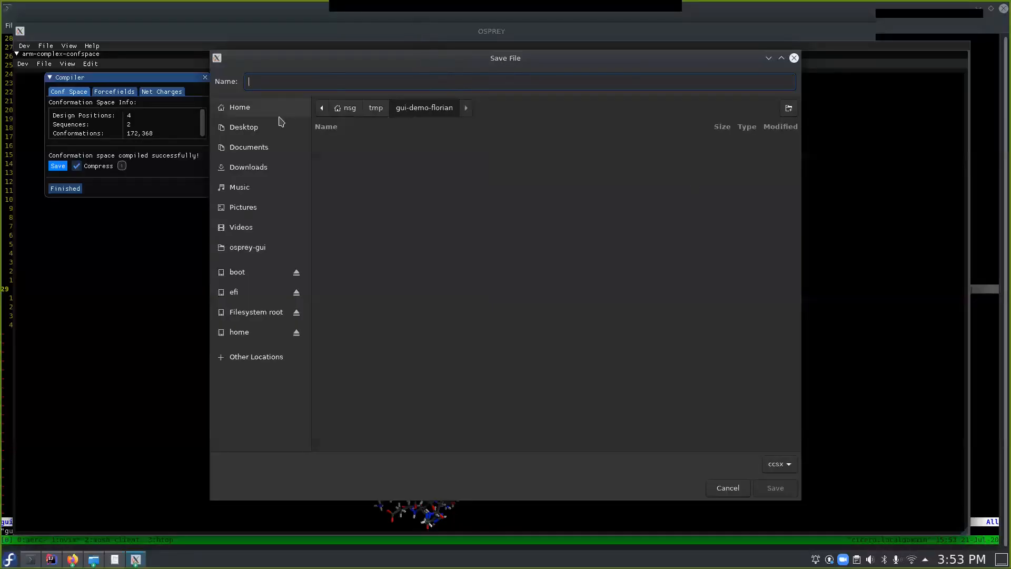
text(complex-)
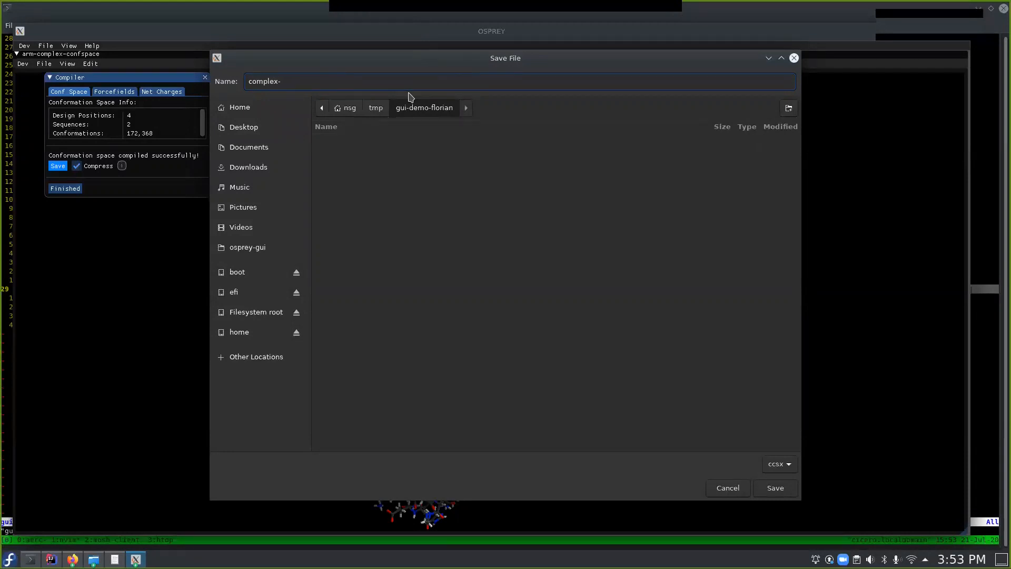
text(confspace)
click(792, 490)
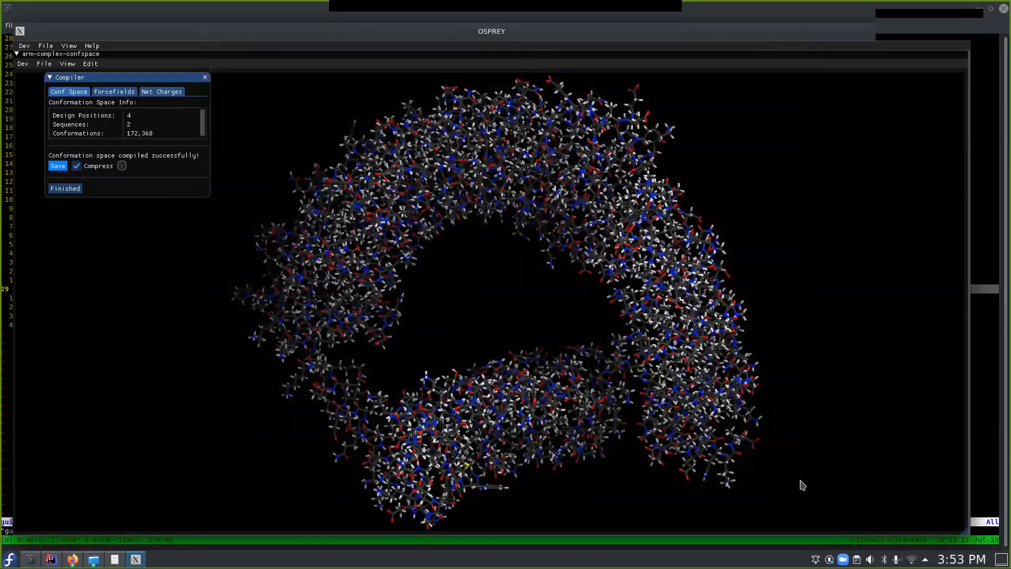
click(77, 166)
click(73, 190)
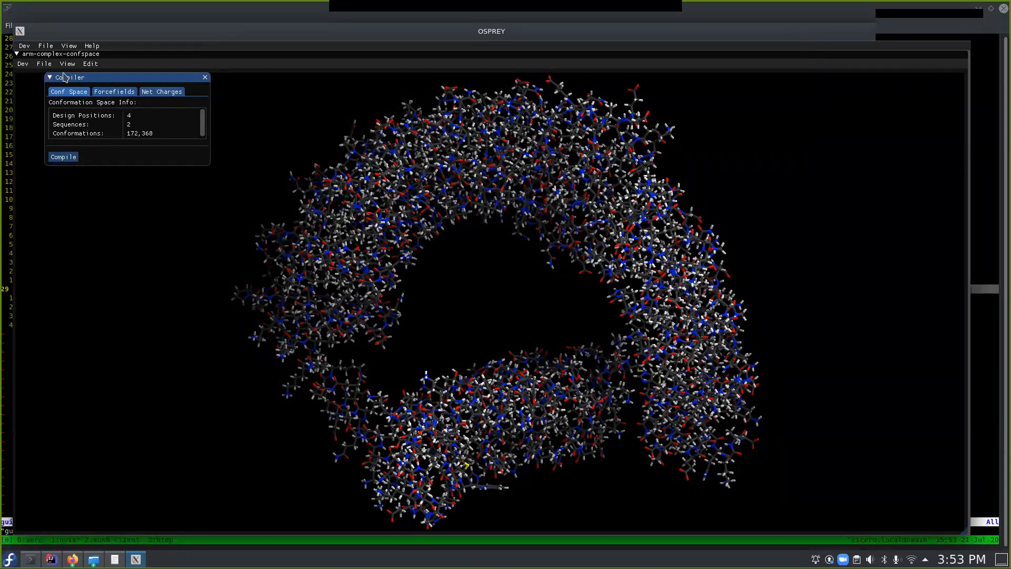
Set up a split of the conformation space that includes only protein chain A, named arm-protein-confspace
click(44, 64)
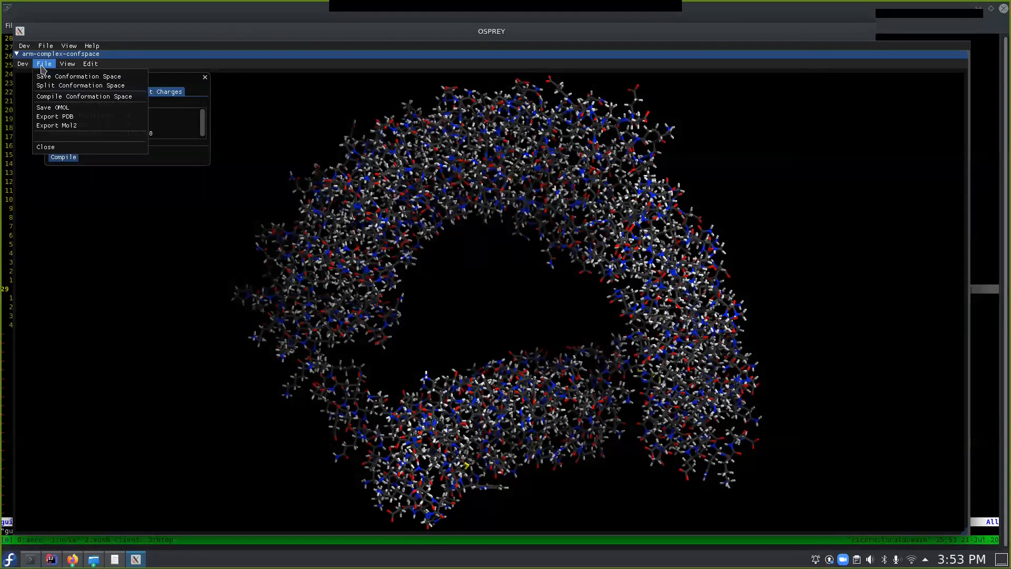
click(71, 87)
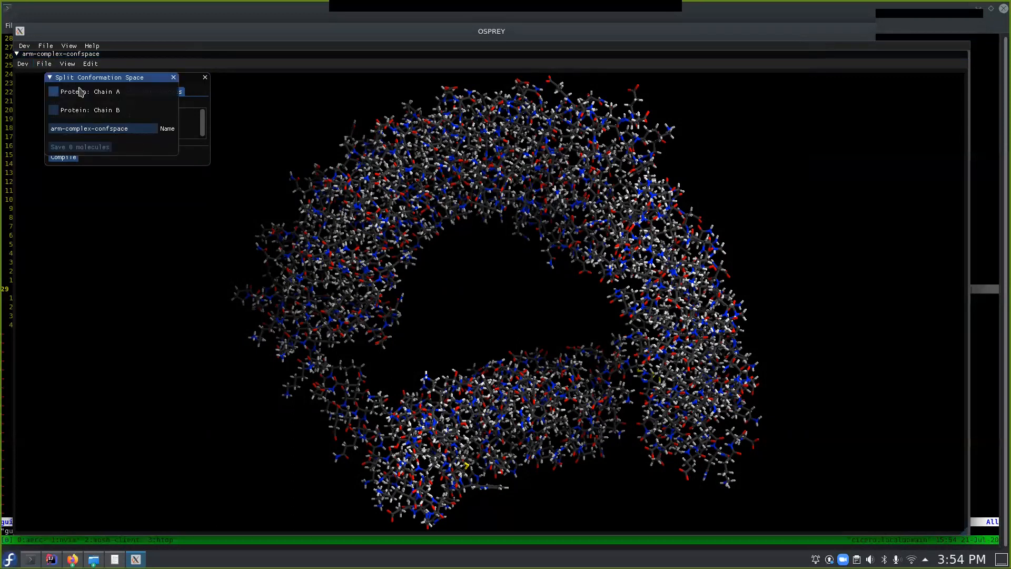
click(79, 92)
drag(128, 129, 37, 123)
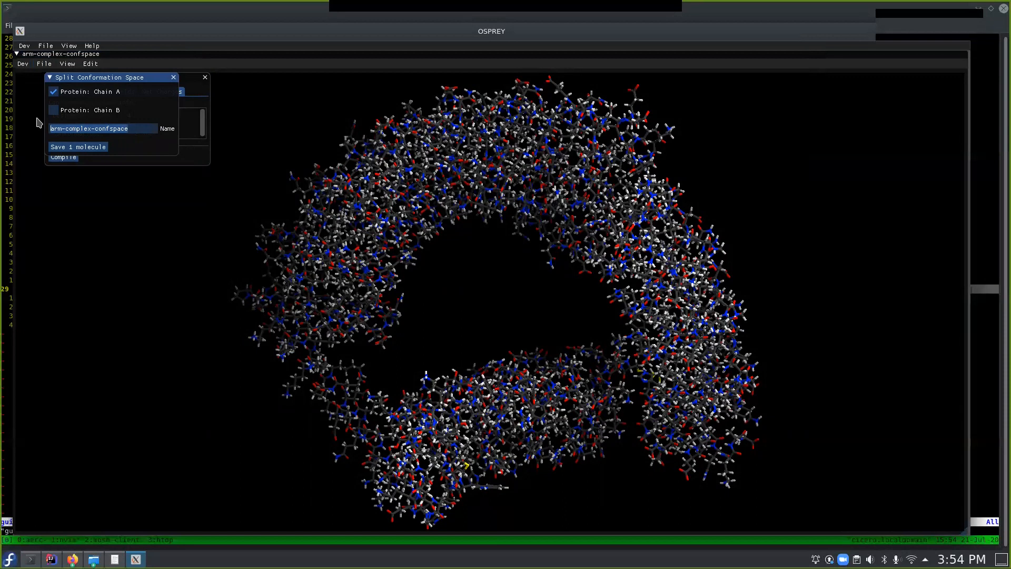
key(End)
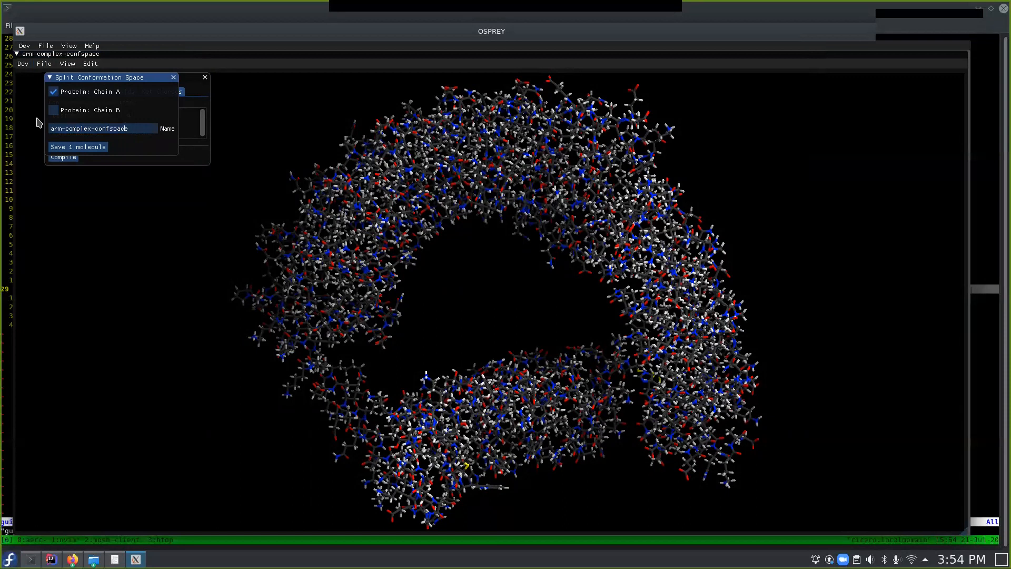
key(BackSpace)
key(BackSpace)
key(BackSpace)
key(BackSpace)
key(BackSpace)
key(BackSpace)
key(BackSpace)
text(protein)
Save the split chain A conformation space to a confspace file named arm-protein
click(67, 149)
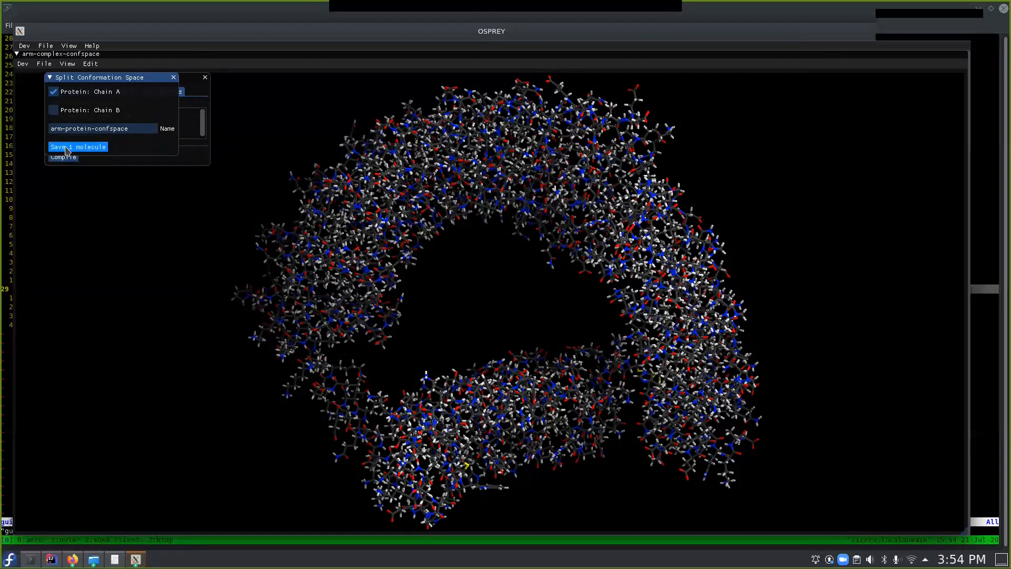
click(135, 558)
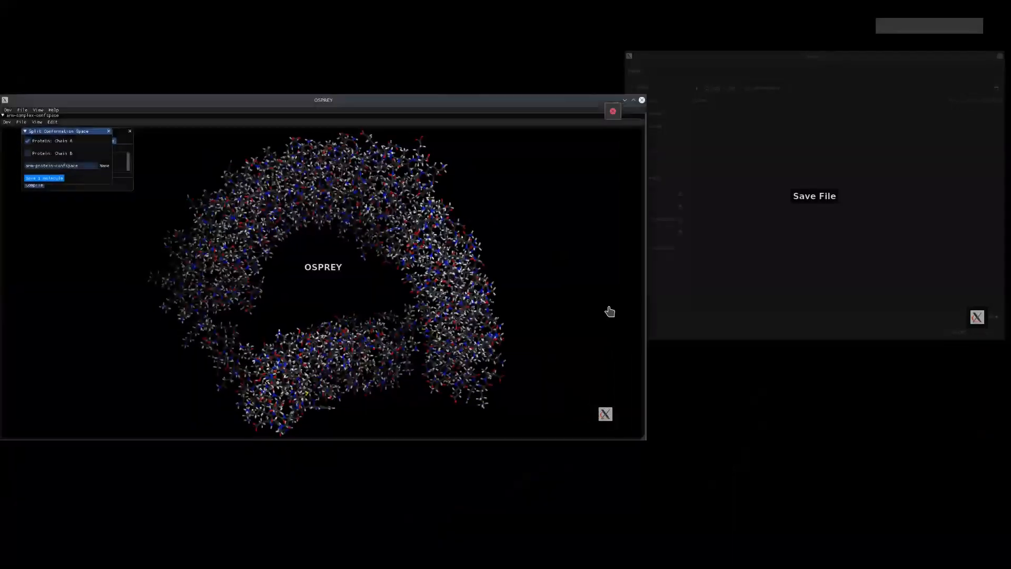
click(697, 258)
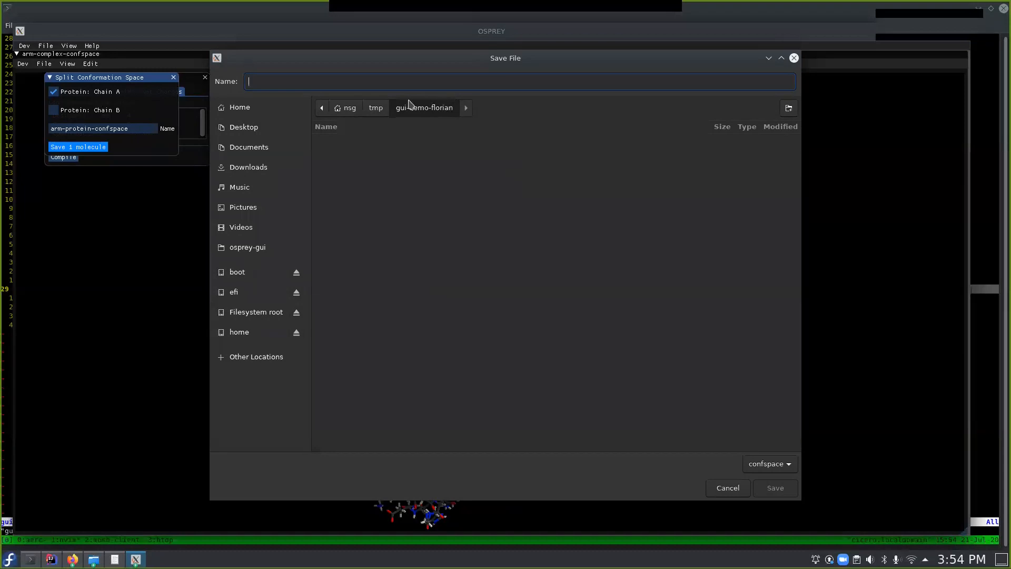
text(arm-protein)
click(763, 490)
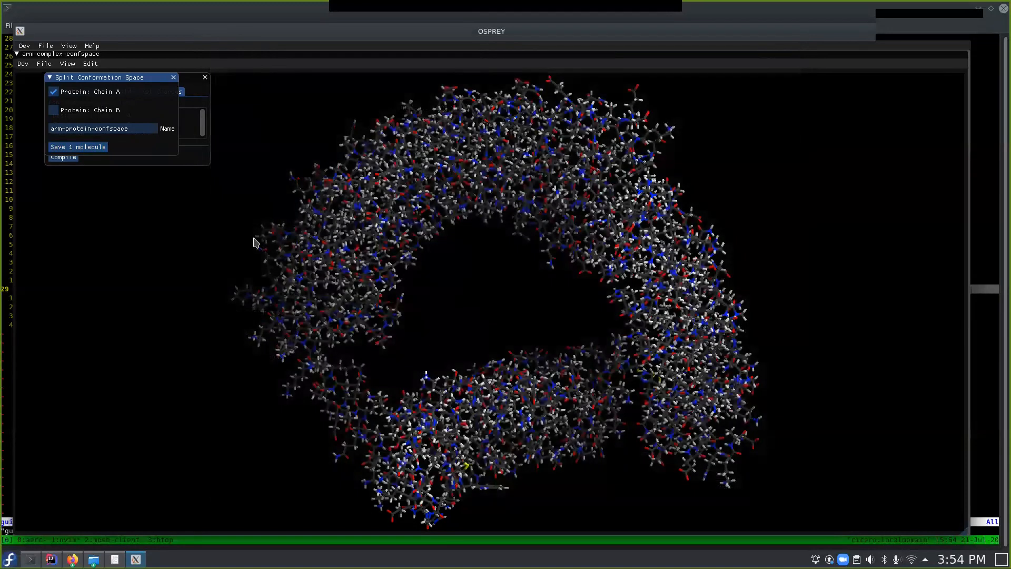
Change the split to include only protein chain B and name it arm-ligand-confspace
click(55, 93)
click(55, 110)
click(93, 128)
key(BackSpace)
key(BackSpace)
key(BackSpace)
key(BackSpace)
key(BackSpace)
key(BackSpace)
key(BackSpace)
text(ligand)
Save the split chain B conformation space as arm-ligand.confspace and close the split dialog
click(103, 148)
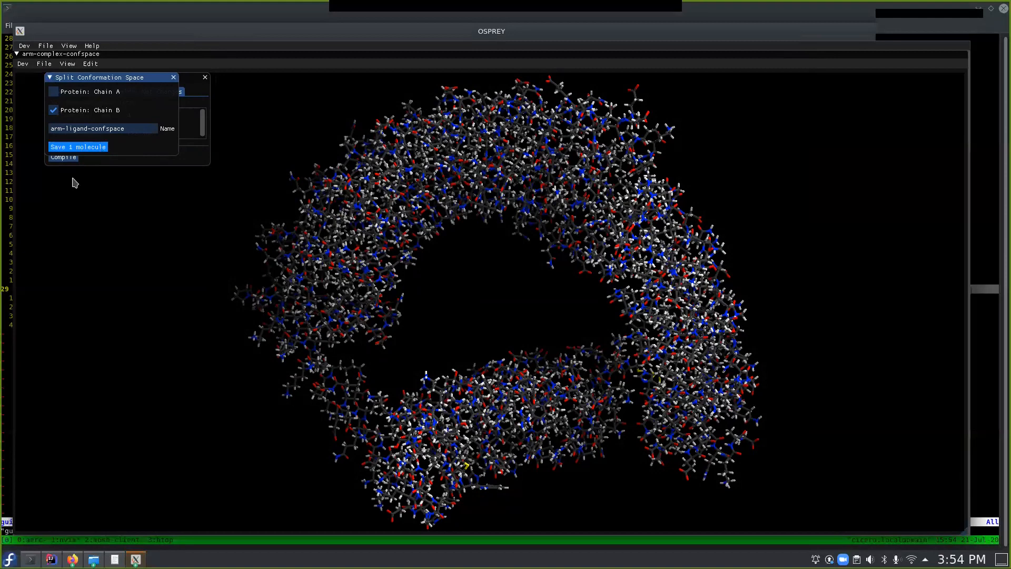
click(136, 559)
click(135, 559)
click(663, 268)
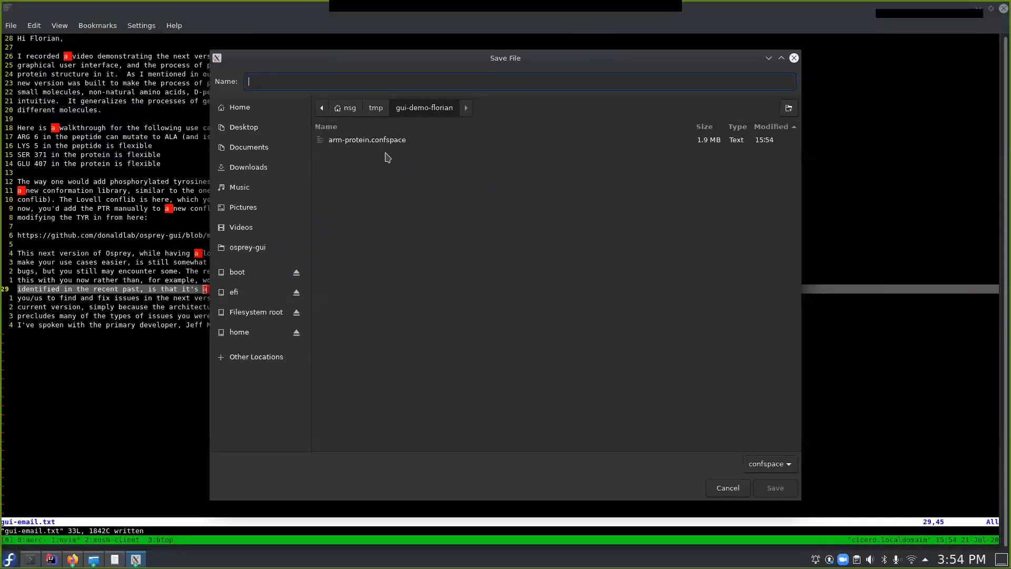
click(369, 140)
click(288, 86)
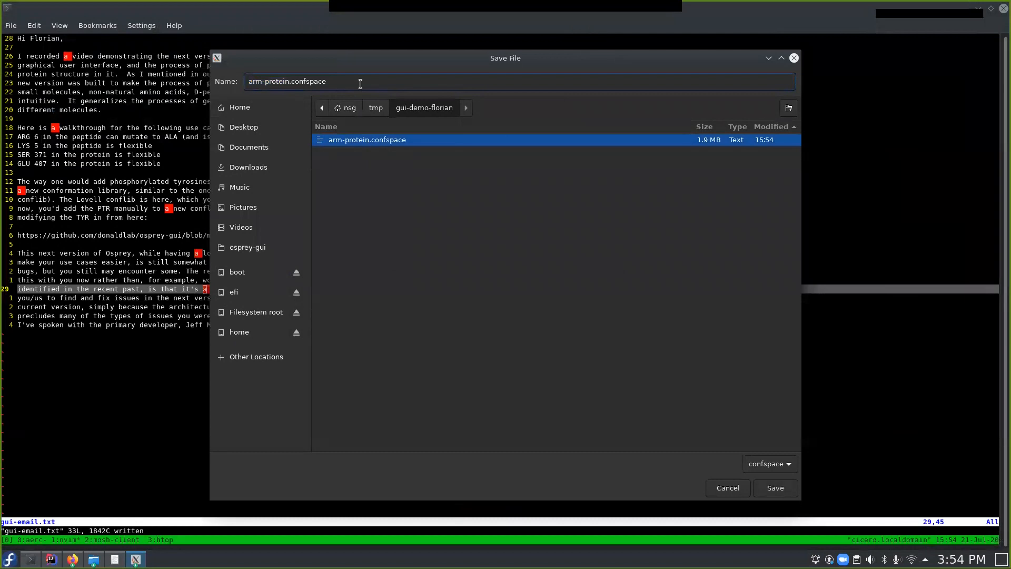
key(BackSpace)
key(BackSpace)
key(BackSpace)
key(BackSpace)
key(BackSpace)
key(BackSpace)
key(BackSpace)
text(ligand)
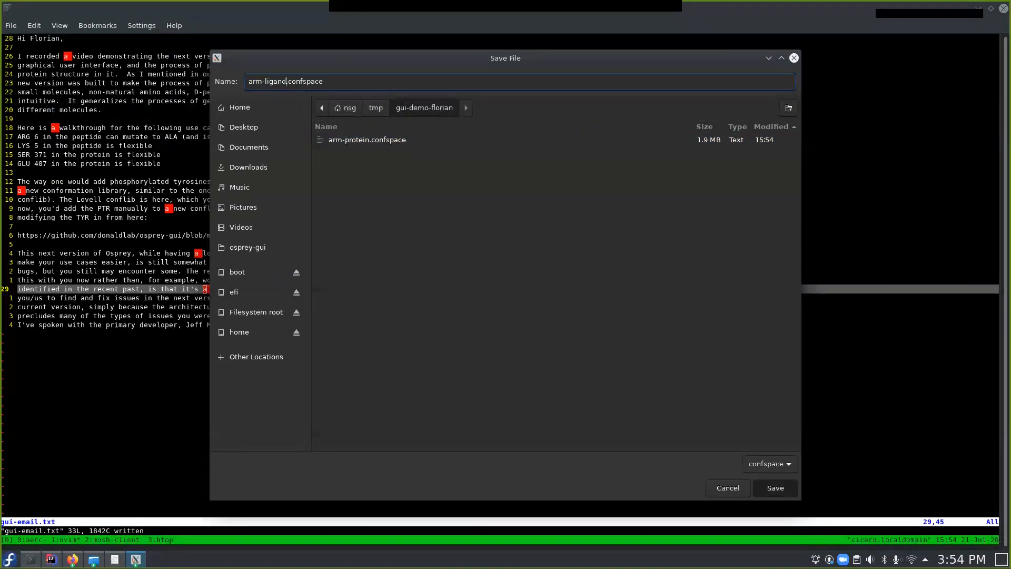
key(Return)
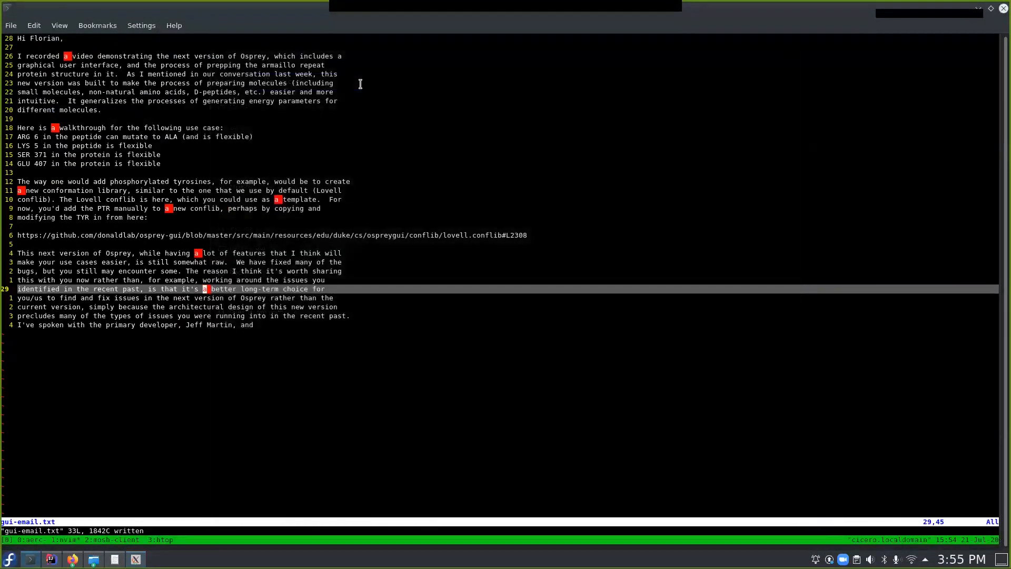
click(135, 559)
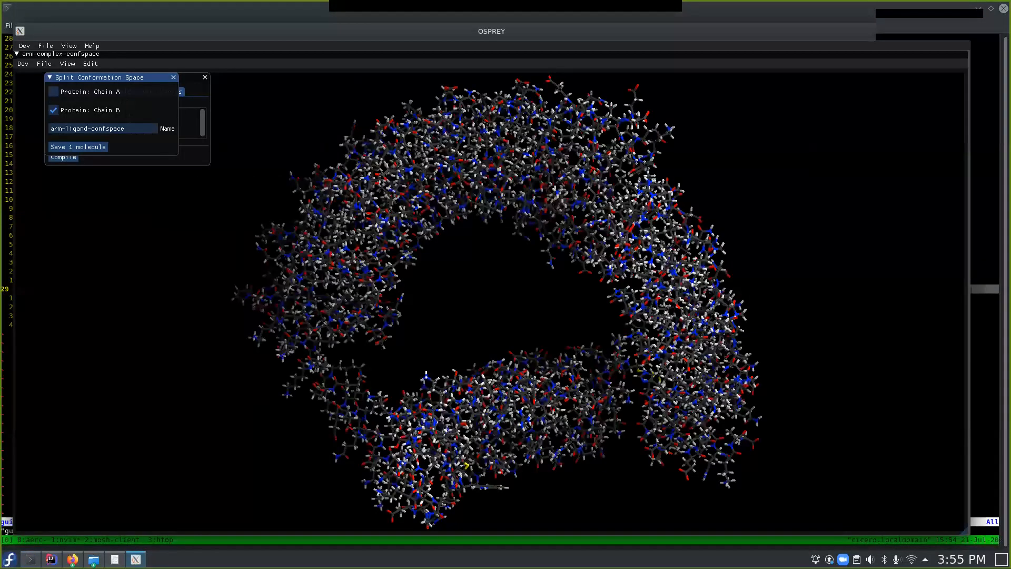
click(173, 77)
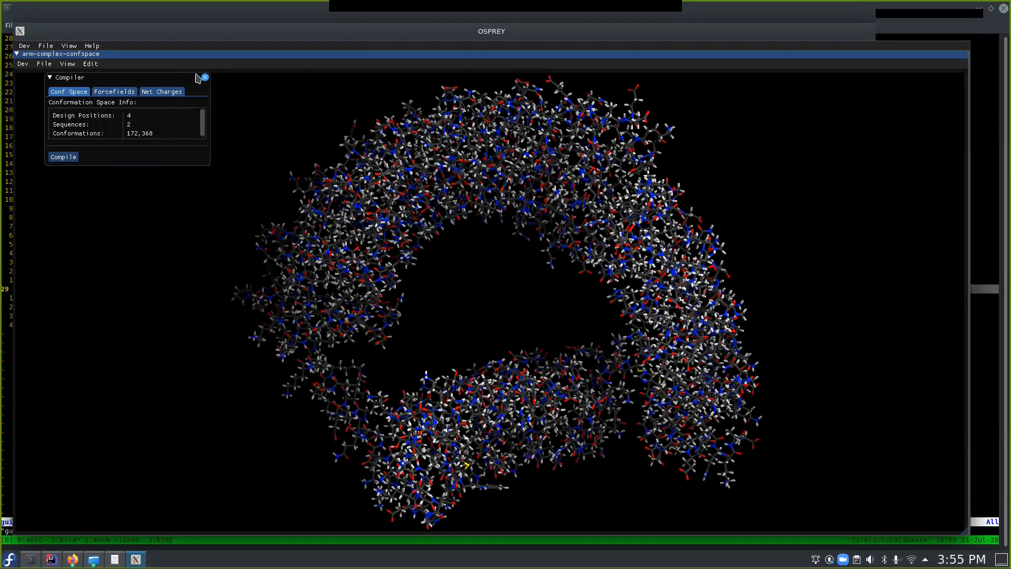
Save the complex conformation space as arm-complex.confspace in the gui-demo-florian folder
click(45, 65)
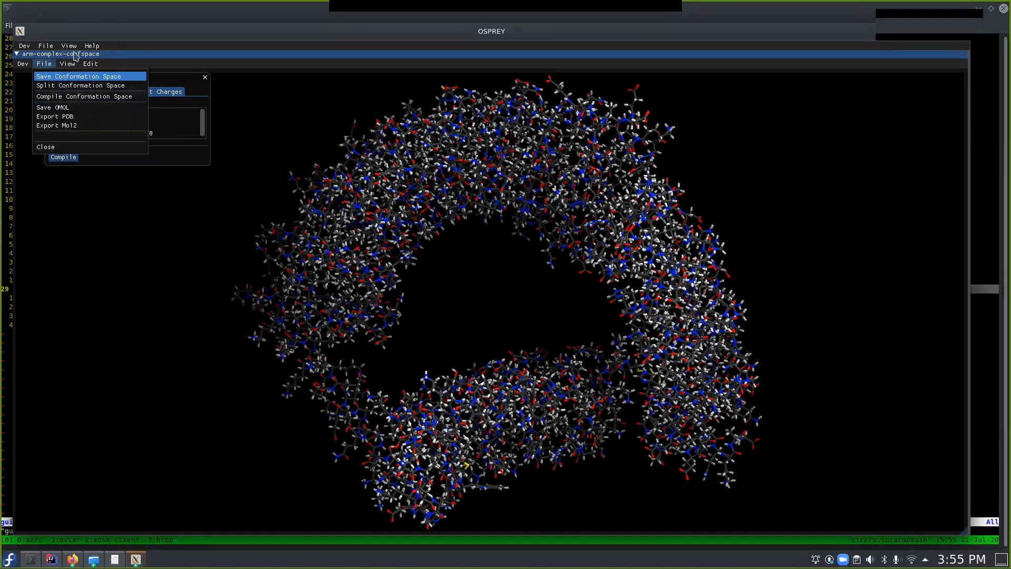
click(79, 76)
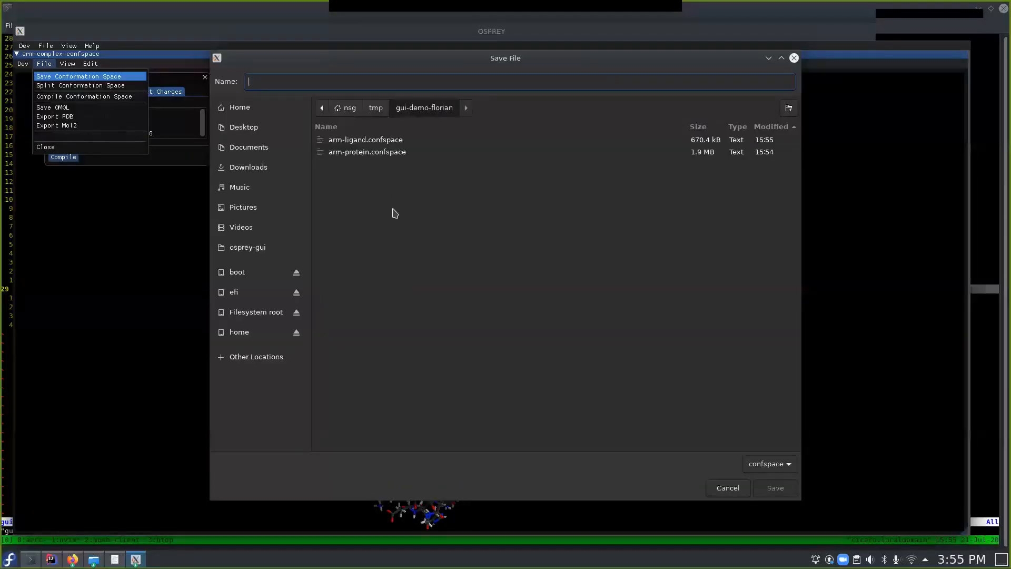
click(351, 140)
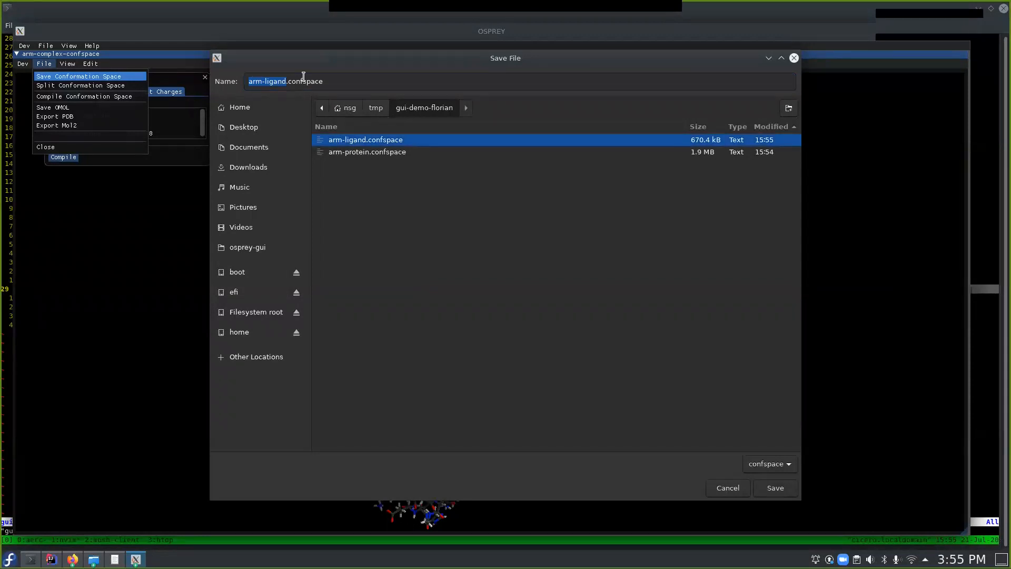
click(285, 80)
key(BackSpace)
key(BackSpace)
key(BackSpace)
key(BackSpace)
key(BackSpace)
key(BackSpace)
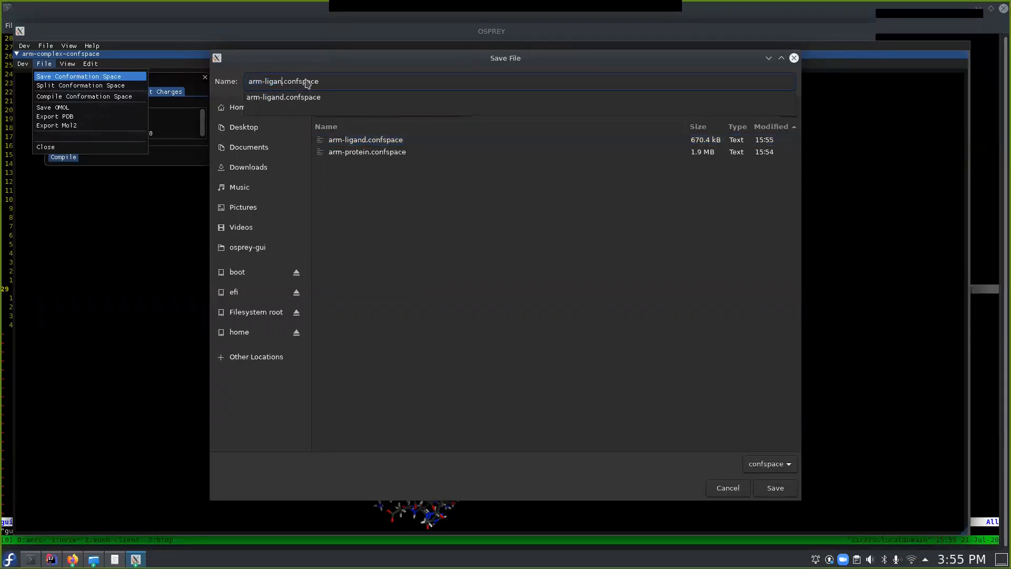
text(complex)
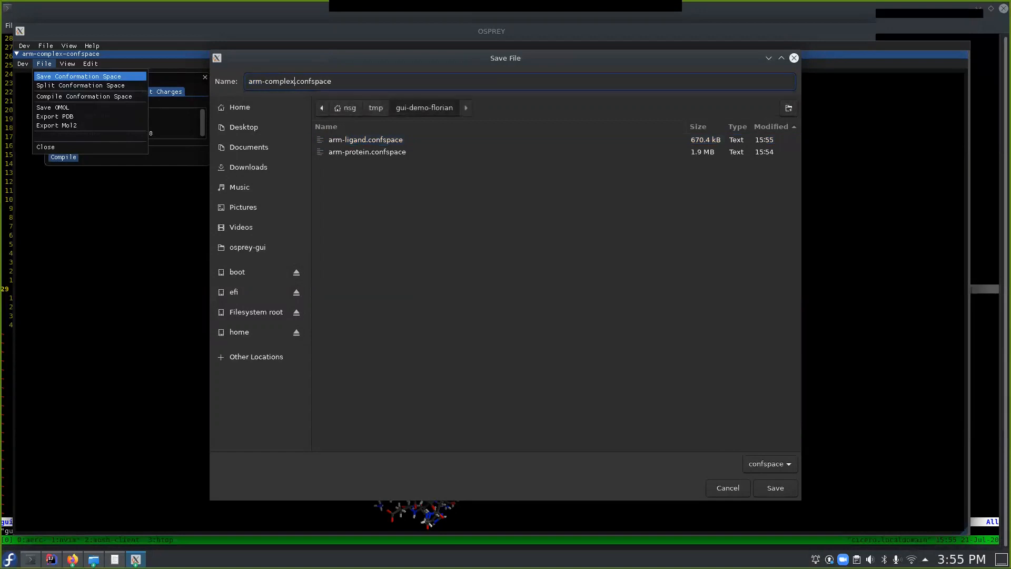
click(775, 489)
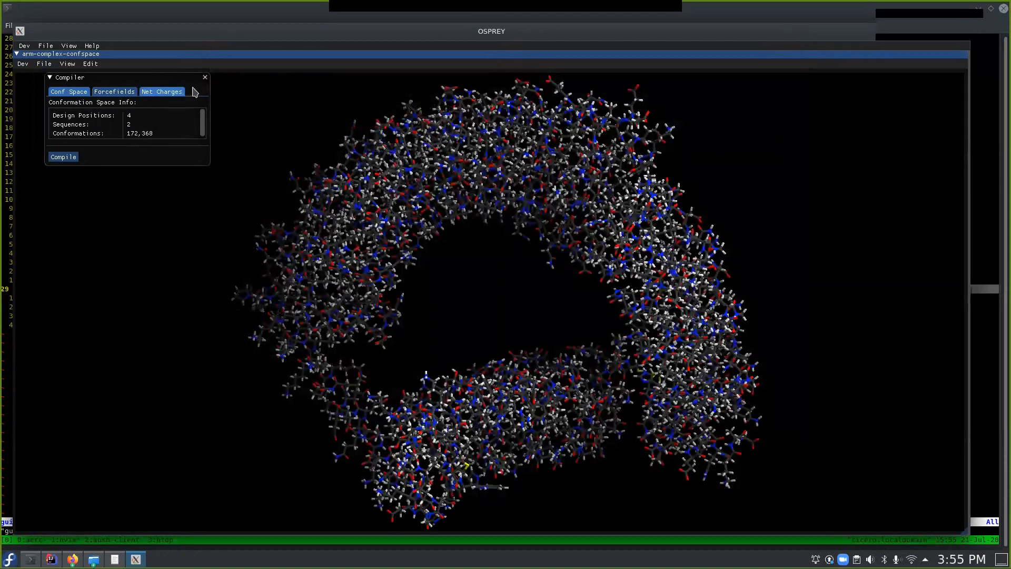
Close the compiler and the complex conformation space, and open arm-ligand.confspace
click(205, 77)
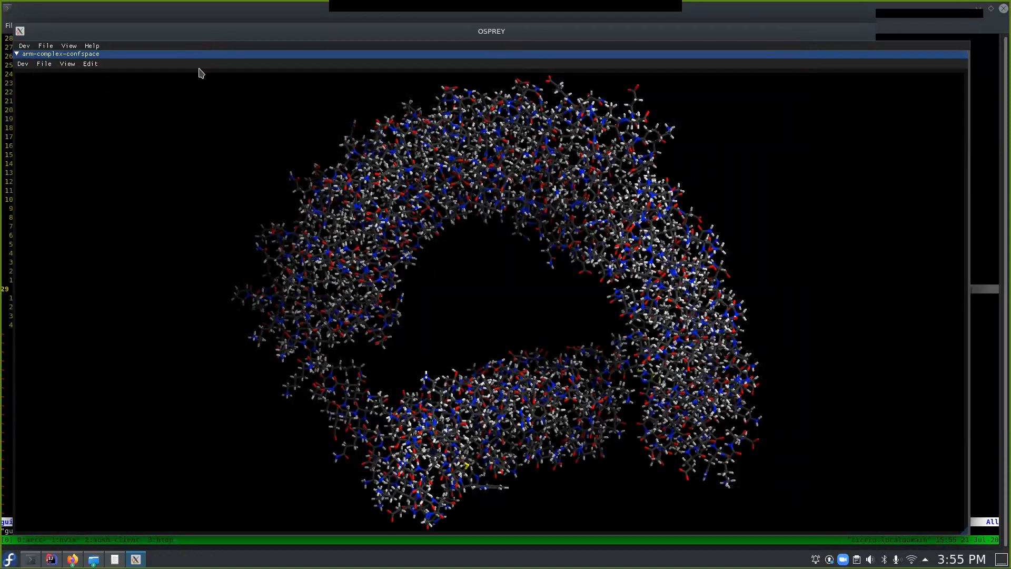
click(44, 64)
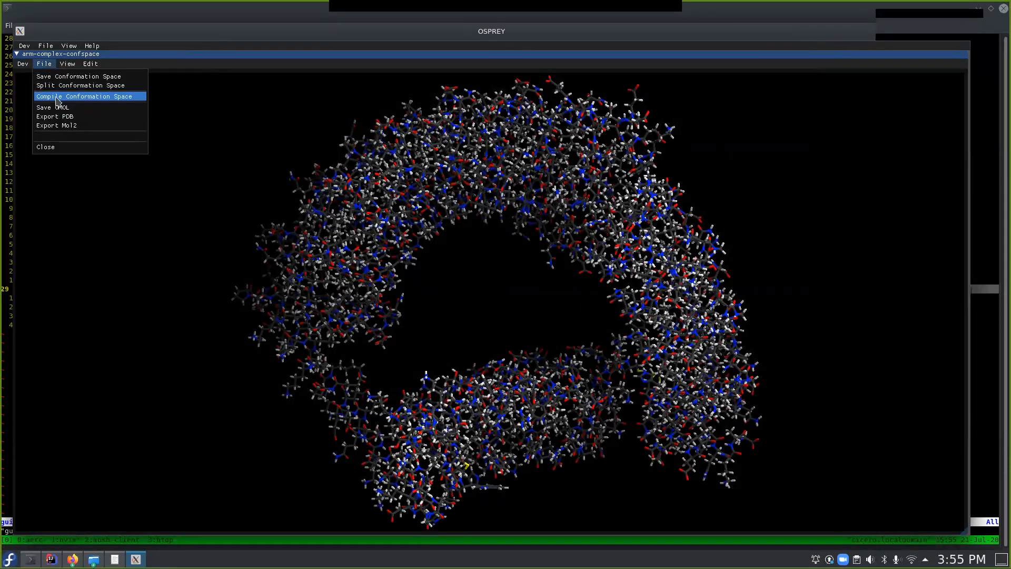
click(68, 150)
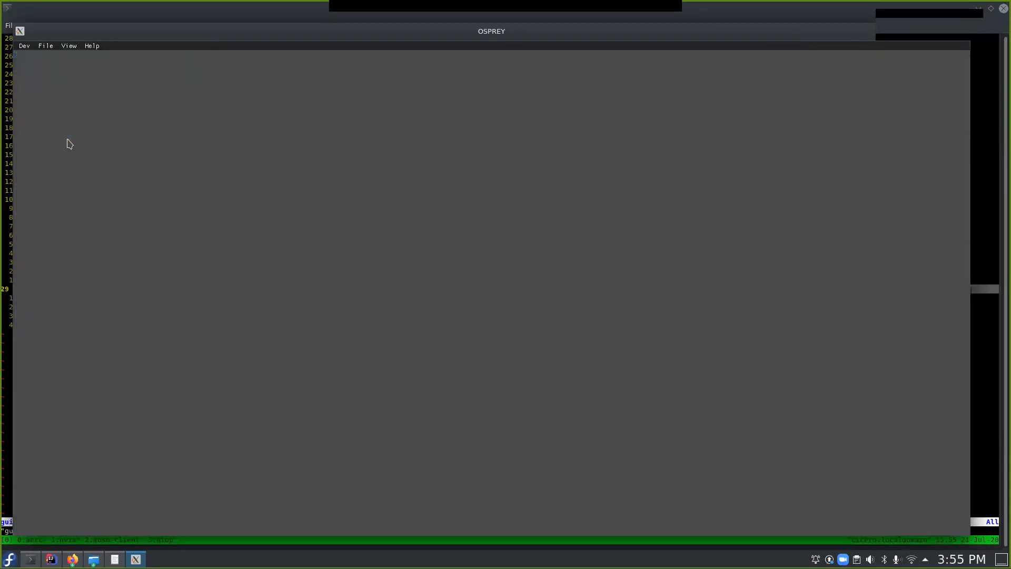
click(46, 45)
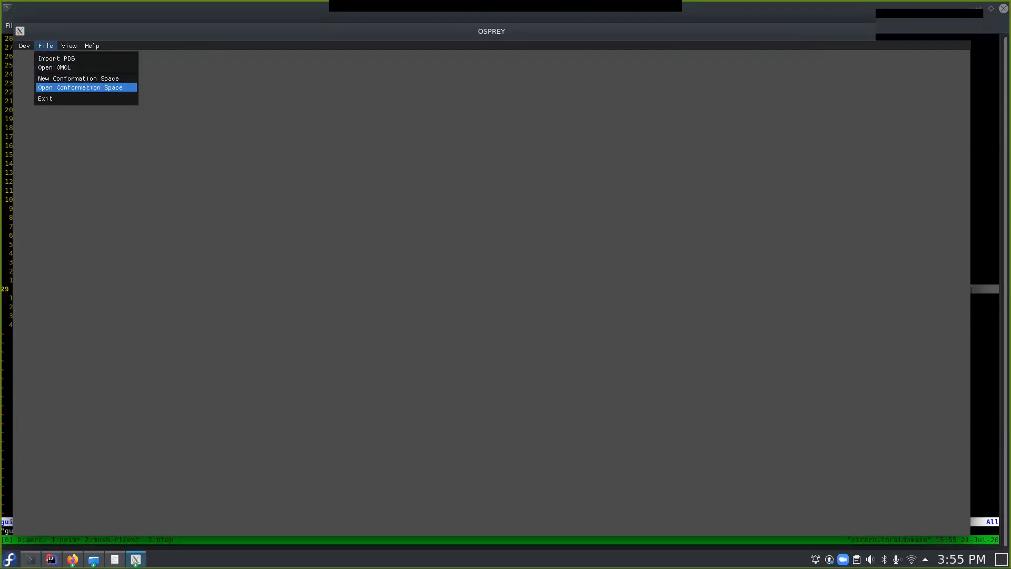
click(79, 87)
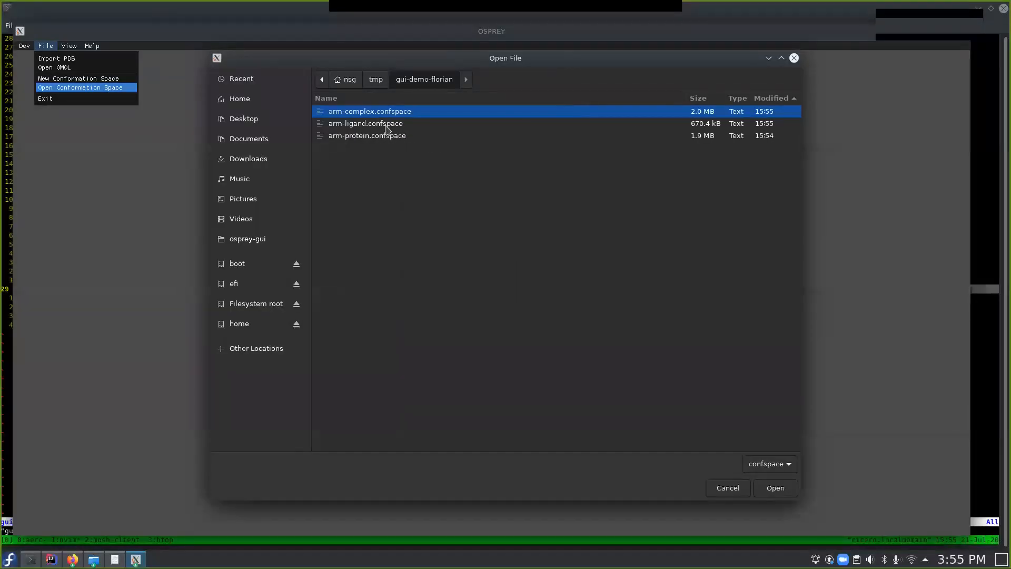
click(387, 127)
double_click(384, 131)
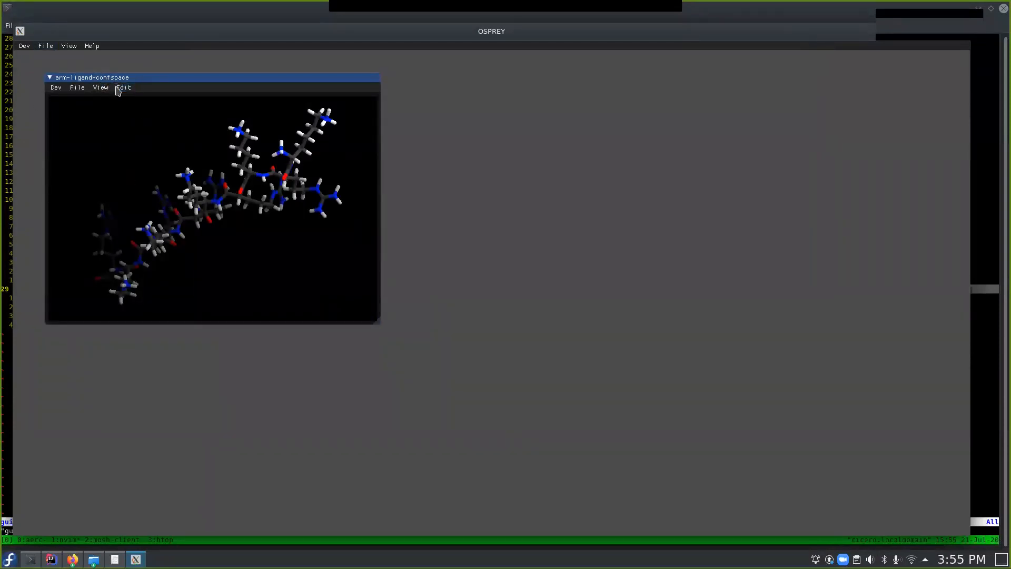
Check the mutable and flexible positions of chain B in the ligand's Flexibility Editor, and close it
click(121, 88)
mouse_move(108, 85)
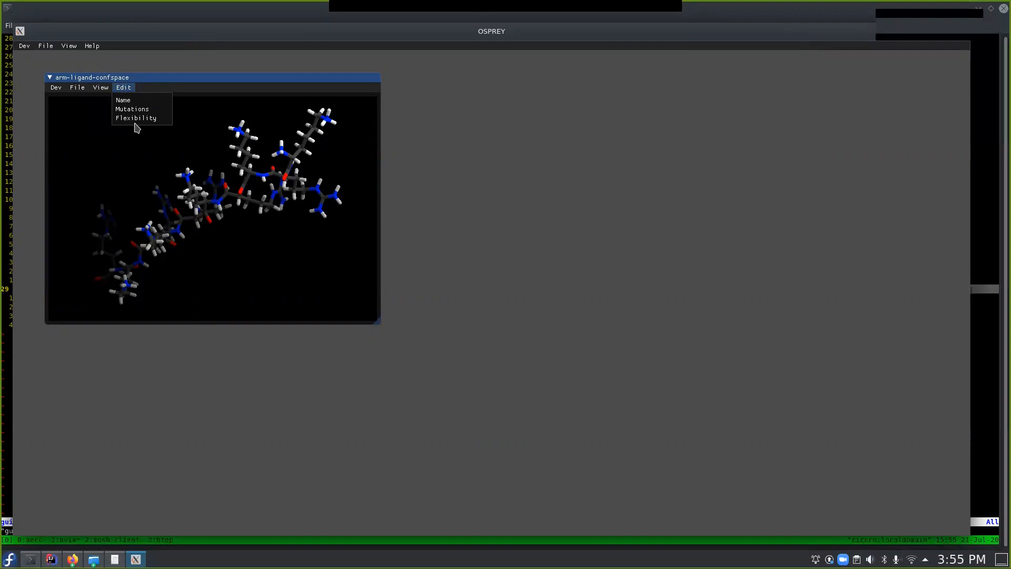
click(134, 124)
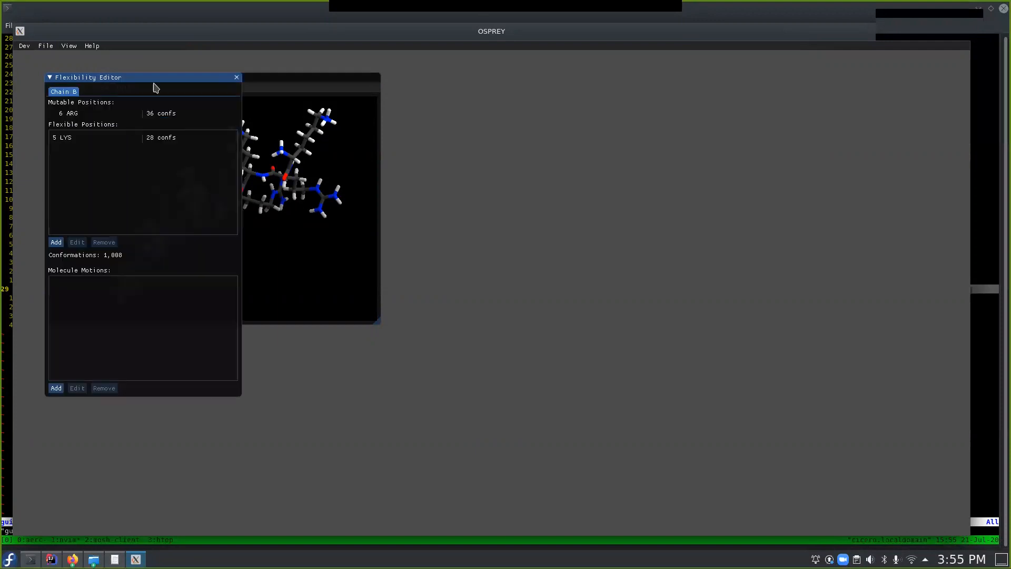
click(237, 77)
Compile the arm-ligand conformation space
click(77, 88)
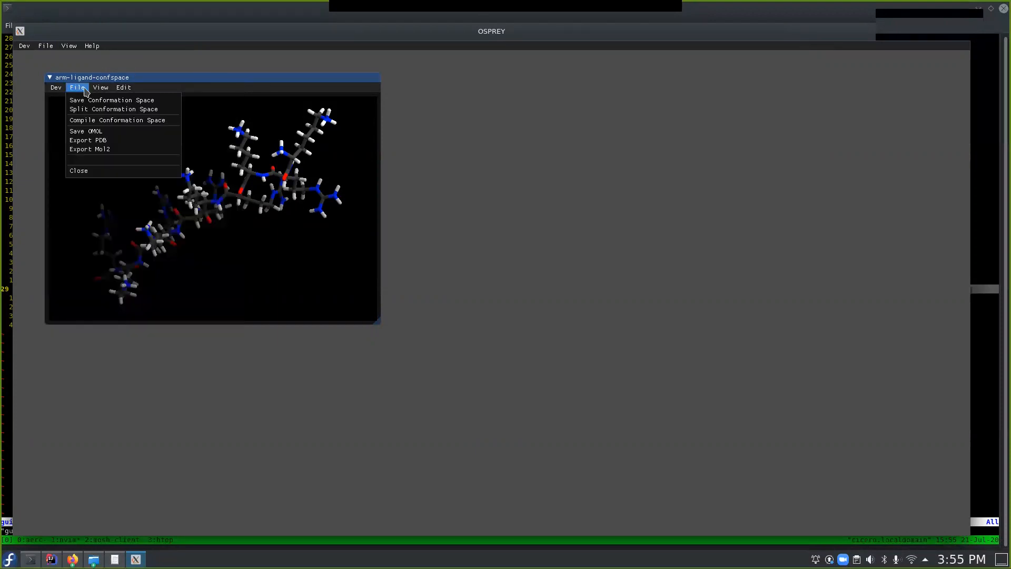
click(98, 121)
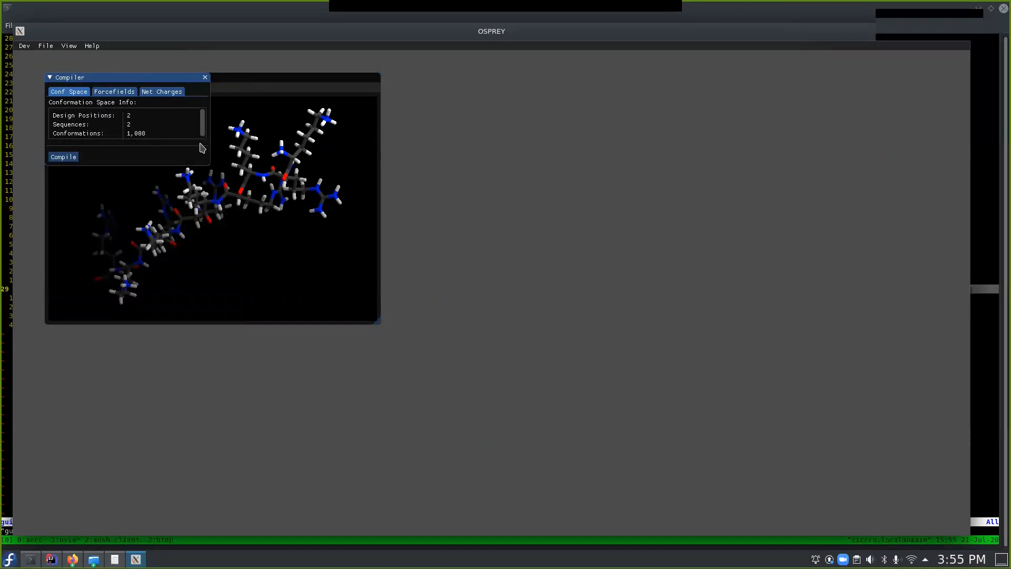
drag(192, 90, 244, 127)
click(114, 194)
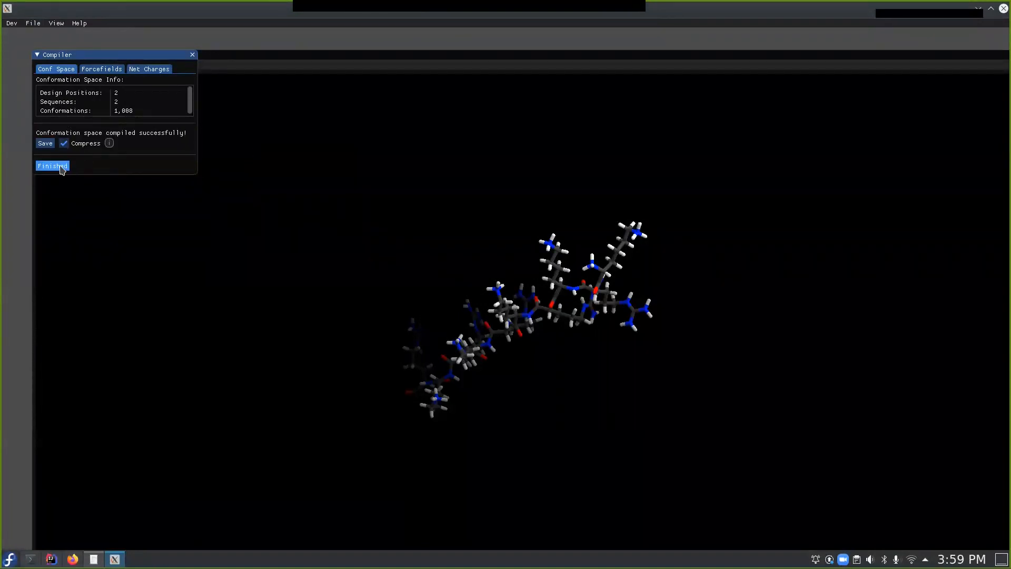
Save the compiled ligand conformation space as ligand-confspace.ccsx with compression, replacing the existing file
click(45, 143)
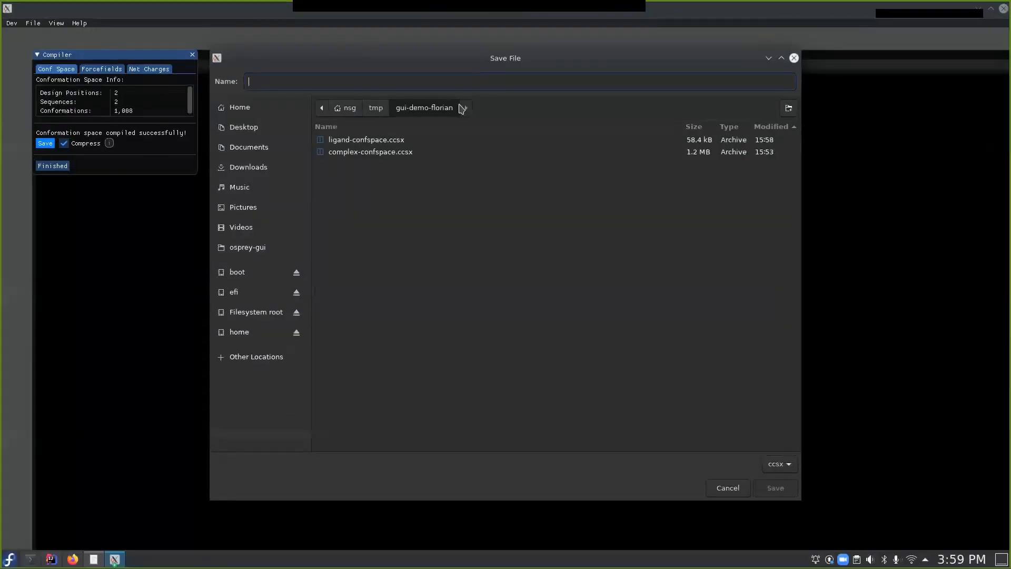
click(400, 140)
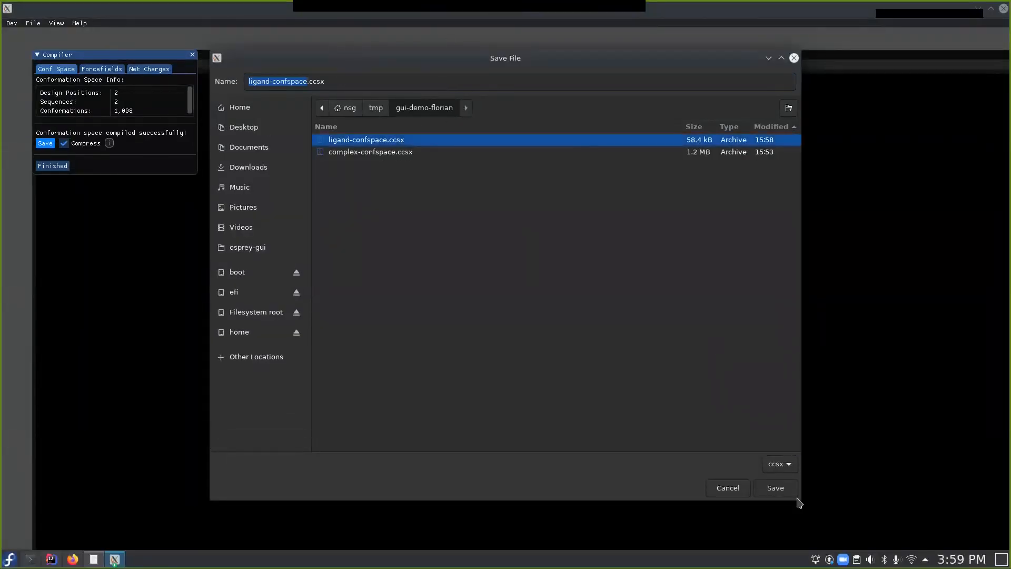
click(775, 490)
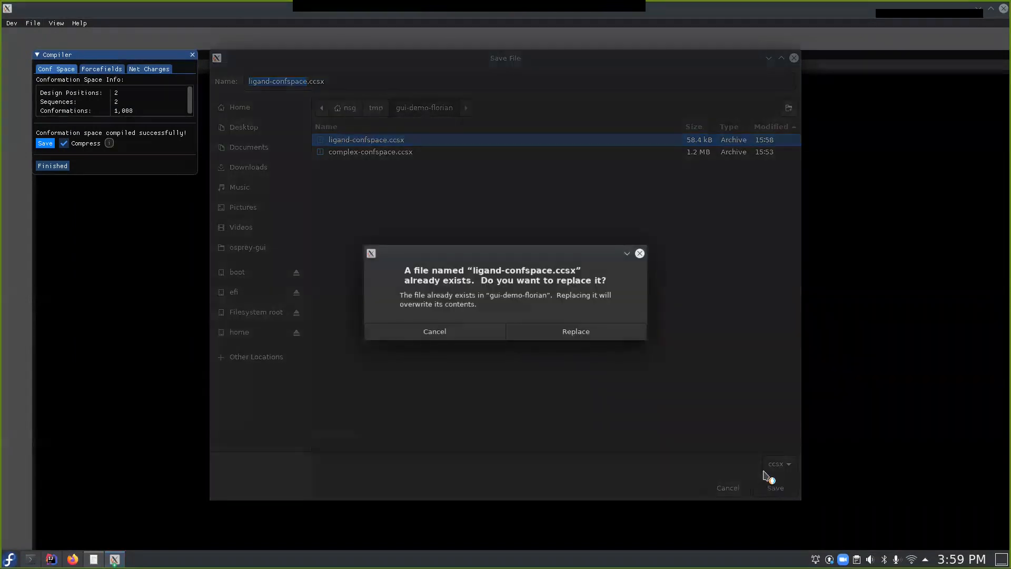
click(562, 327)
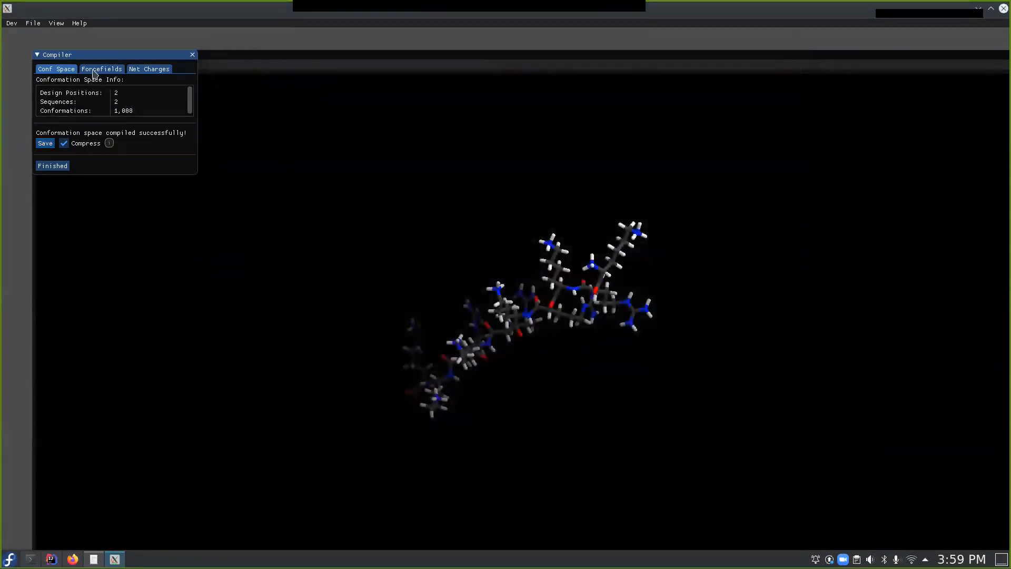
Close the compiler and the arm-ligand conformation space
click(193, 54)
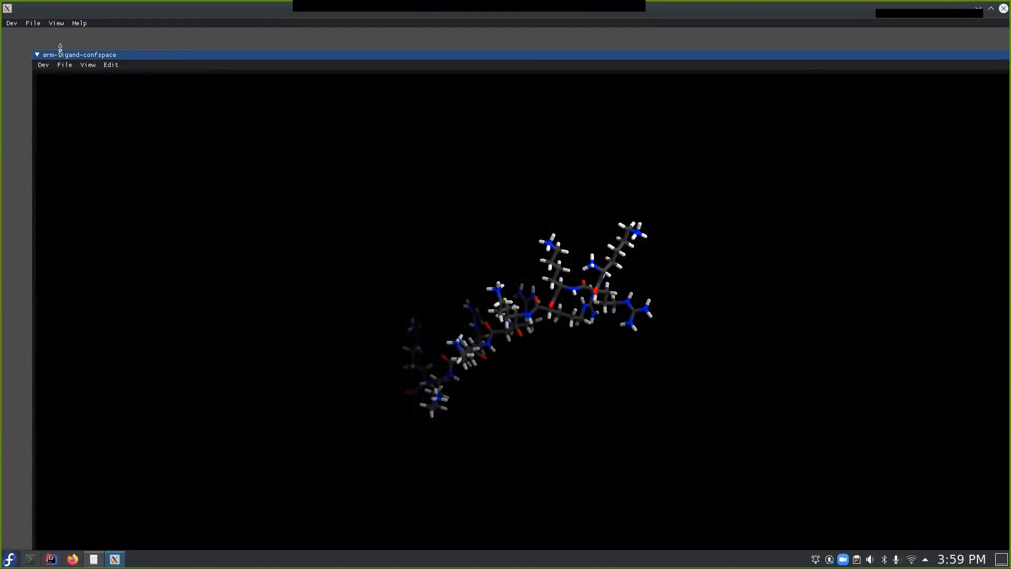
drag(118, 55, 91, 34)
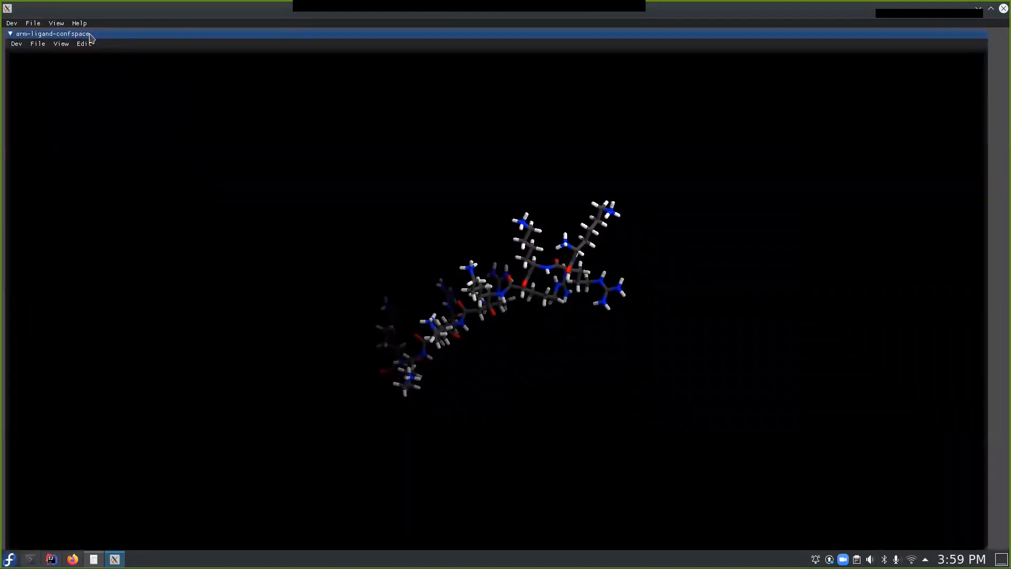
click(37, 44)
click(37, 130)
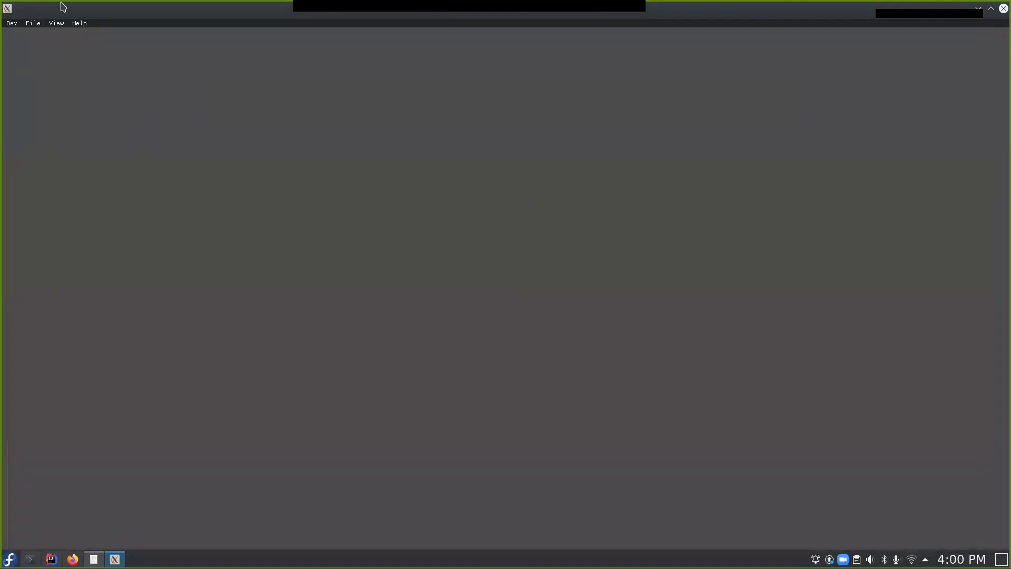
Open arm-protein.confspace and enlarge its molecule window to fill the workspace
click(38, 22)
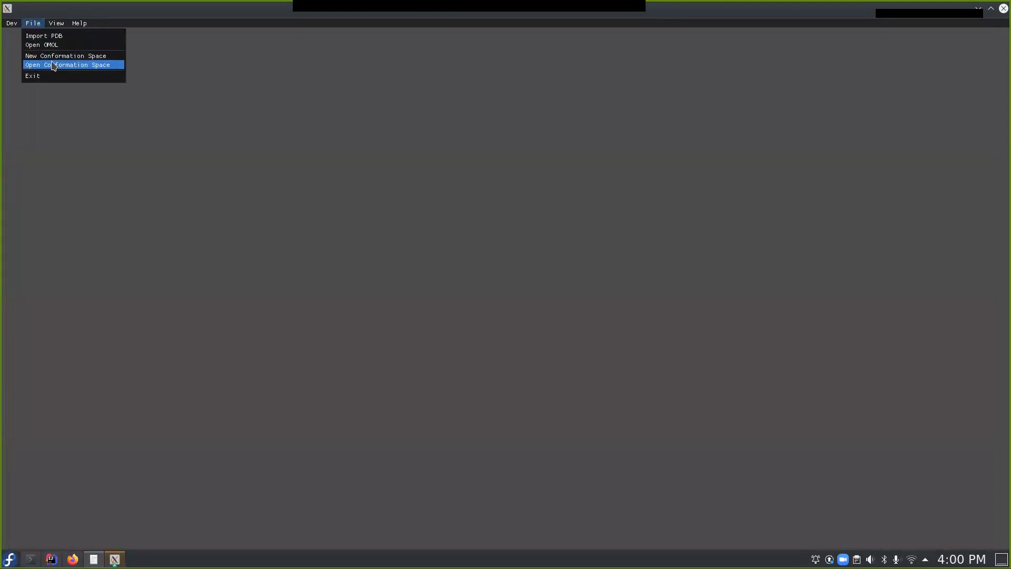
click(114, 559)
click(421, 129)
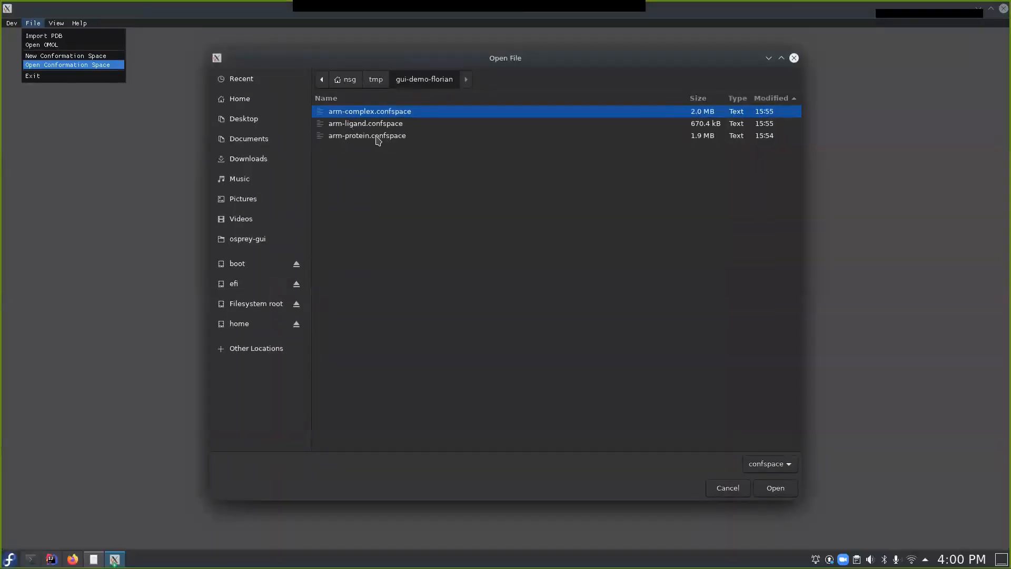
double_click(377, 137)
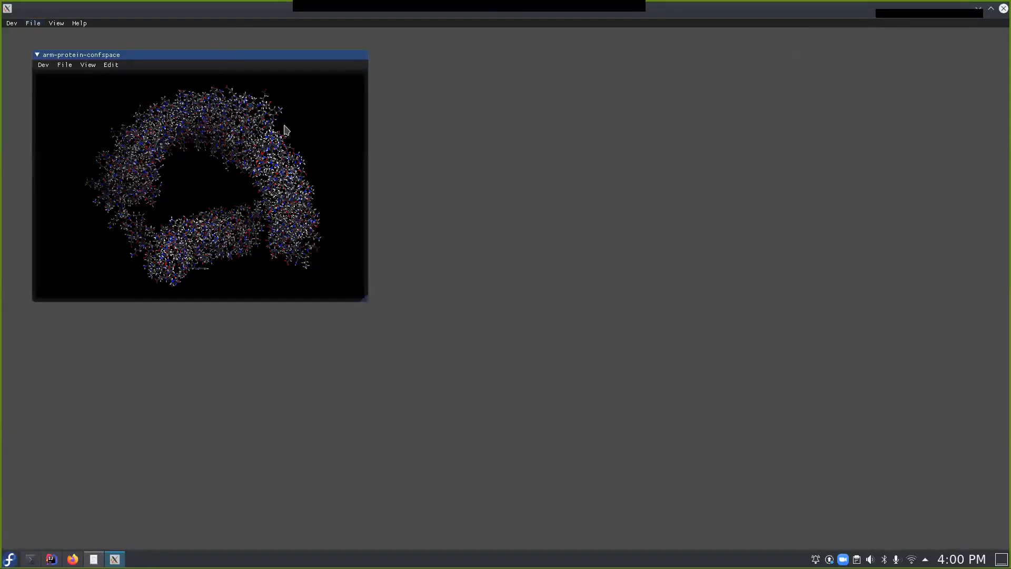
drag(366, 300, 998, 546)
drag(143, 55, 120, 34)
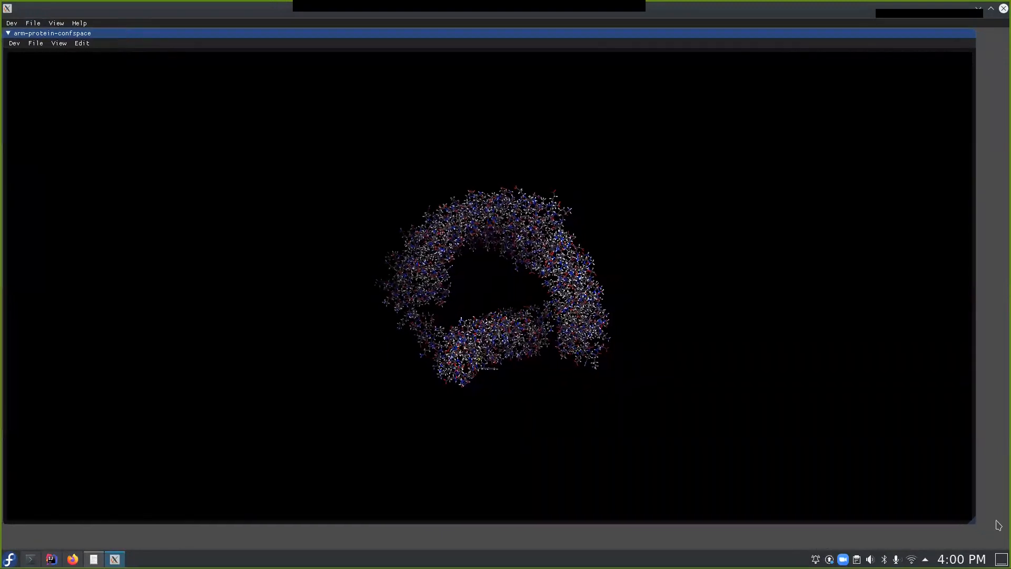
drag(973, 524, 1003, 548)
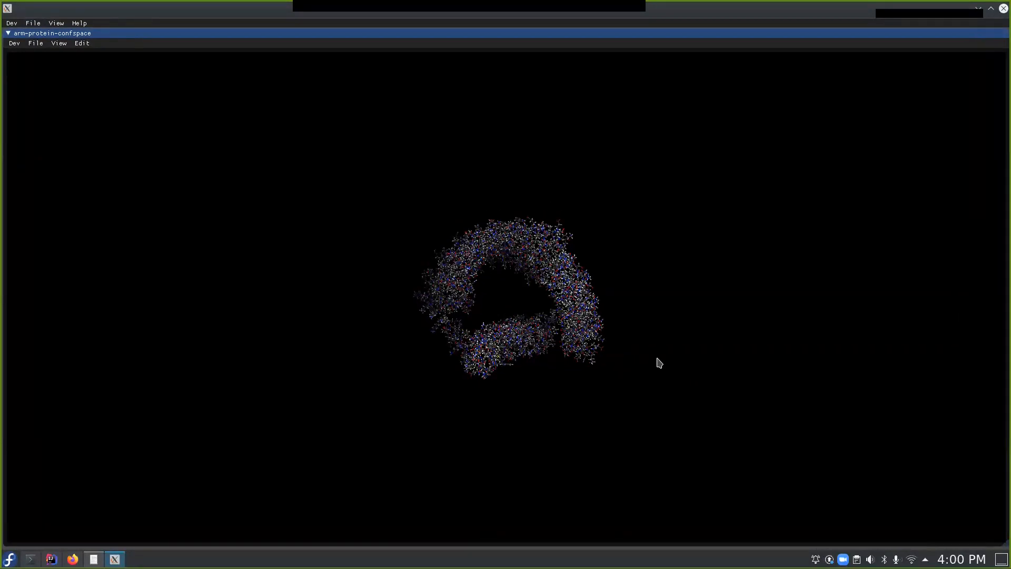
scroll(659, 362, up, 5)
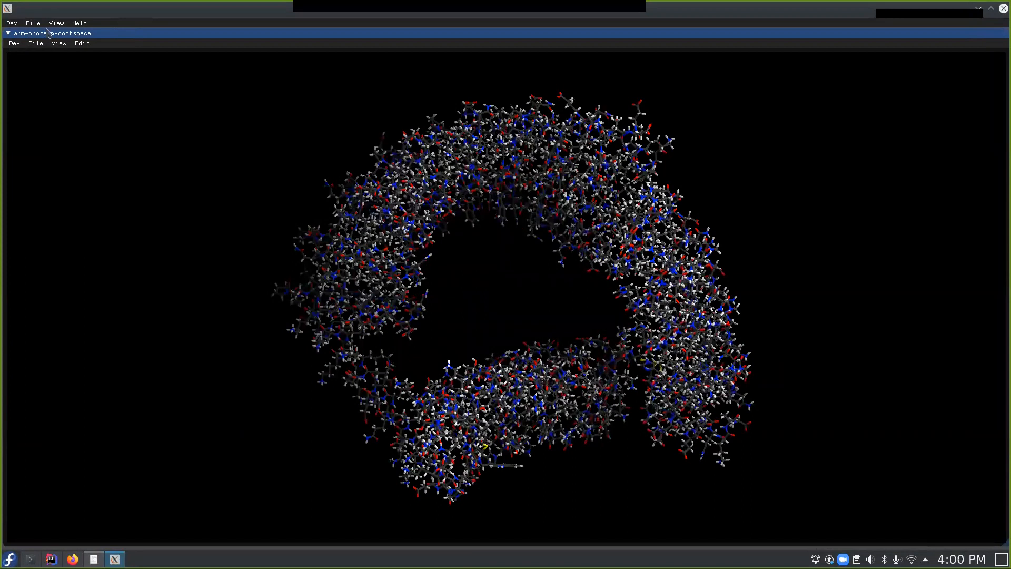
Check the chain A positions of the protein conformation space in the Mutation Editor, and close it
click(80, 43)
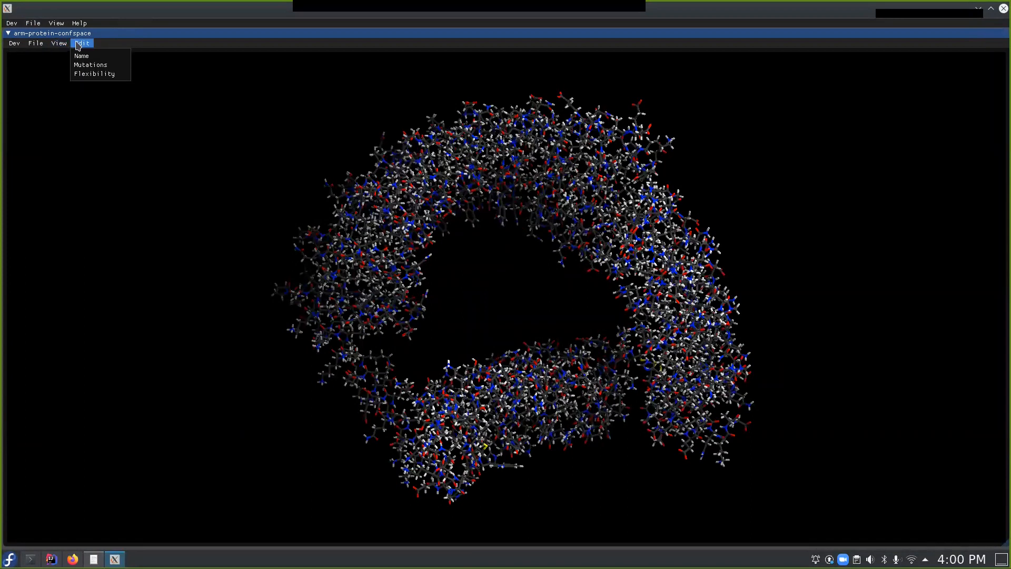
click(90, 64)
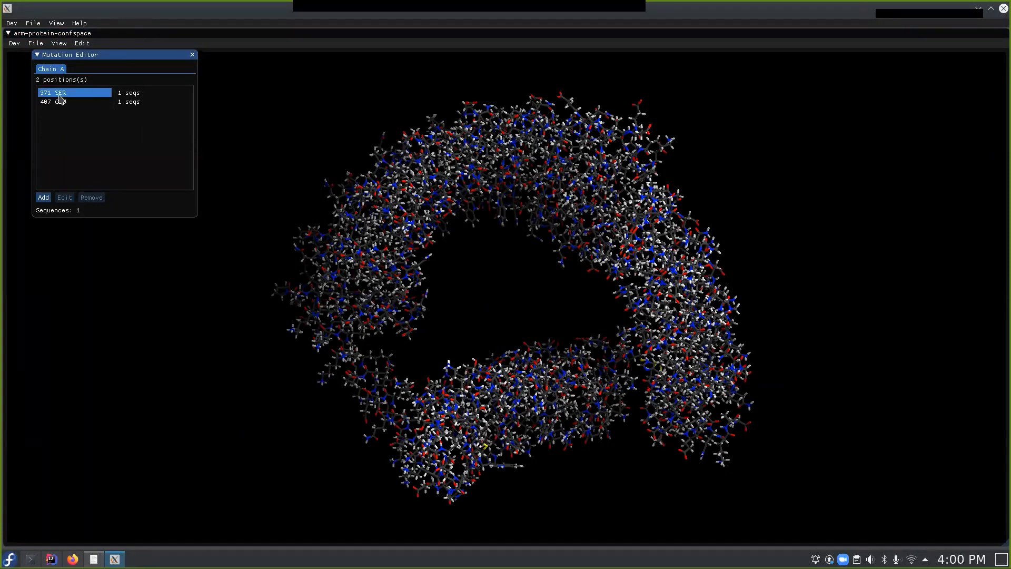
click(192, 55)
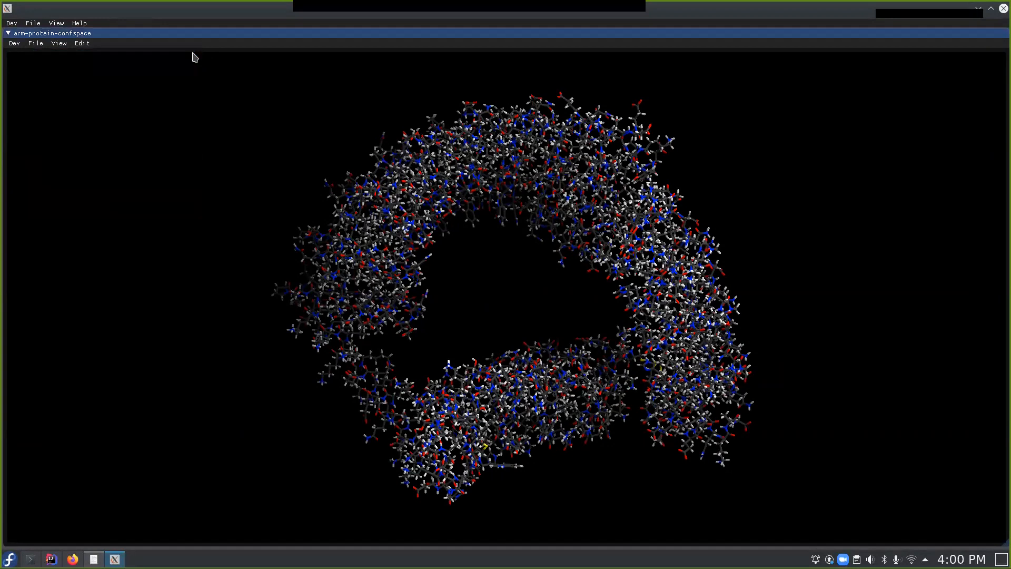
Compile the arm-protein conformation space
click(36, 43)
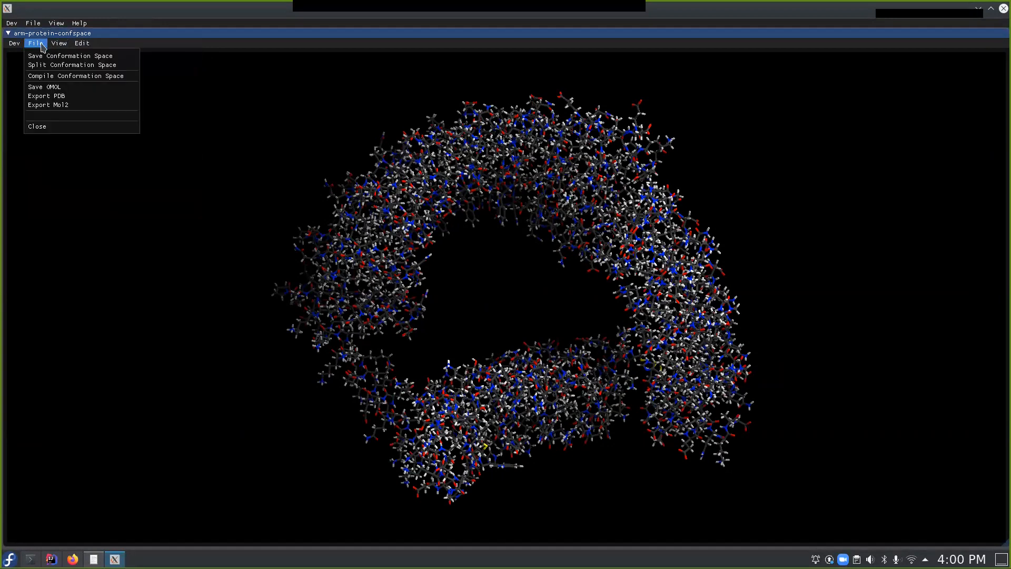
click(58, 76)
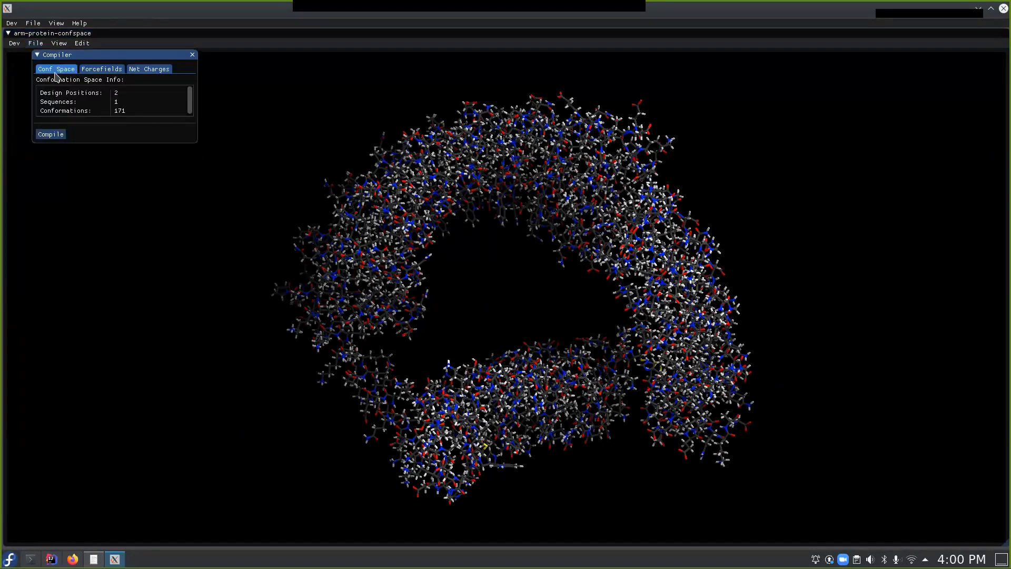
click(59, 135)
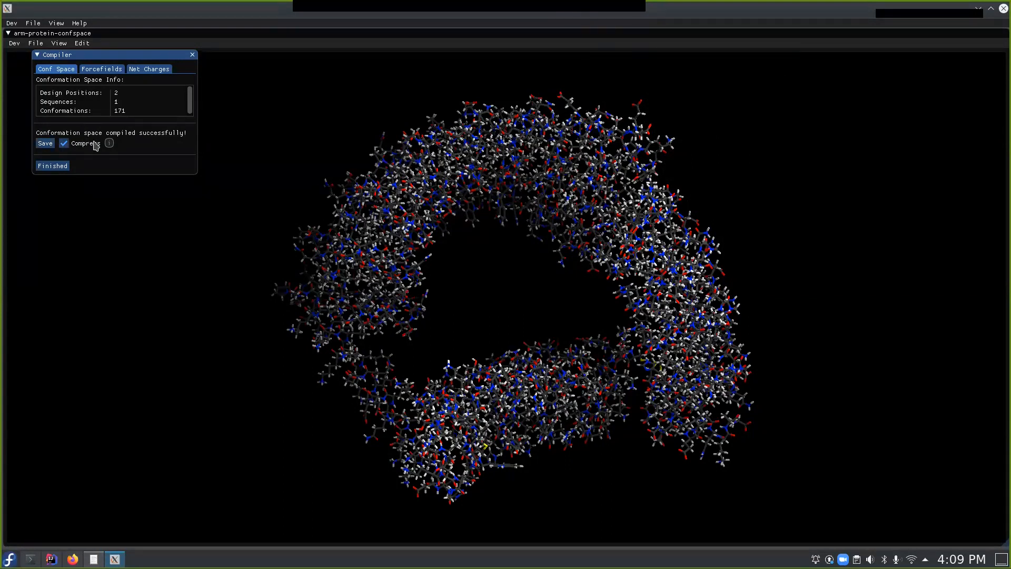
Save the compiled protein conformation space with compression as protein-confspace.ccsx in the gui-demo-florian folder
click(47, 147)
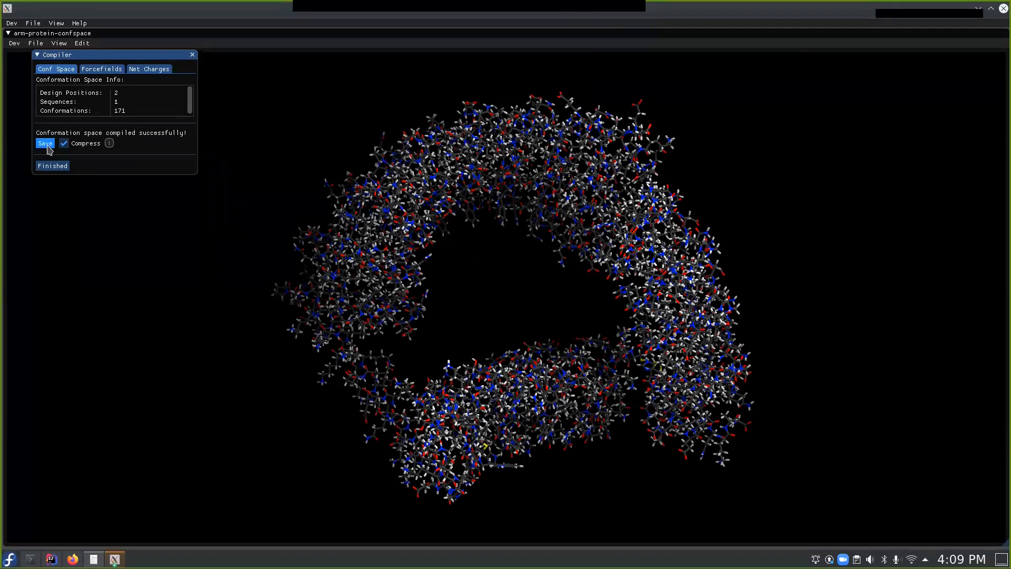
click(115, 559)
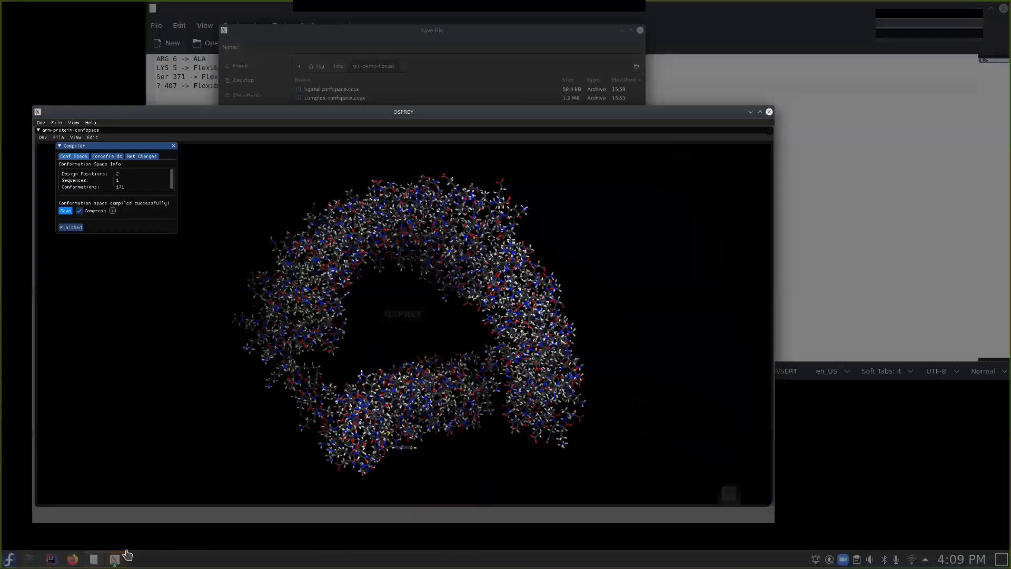
click(460, 118)
click(360, 139)
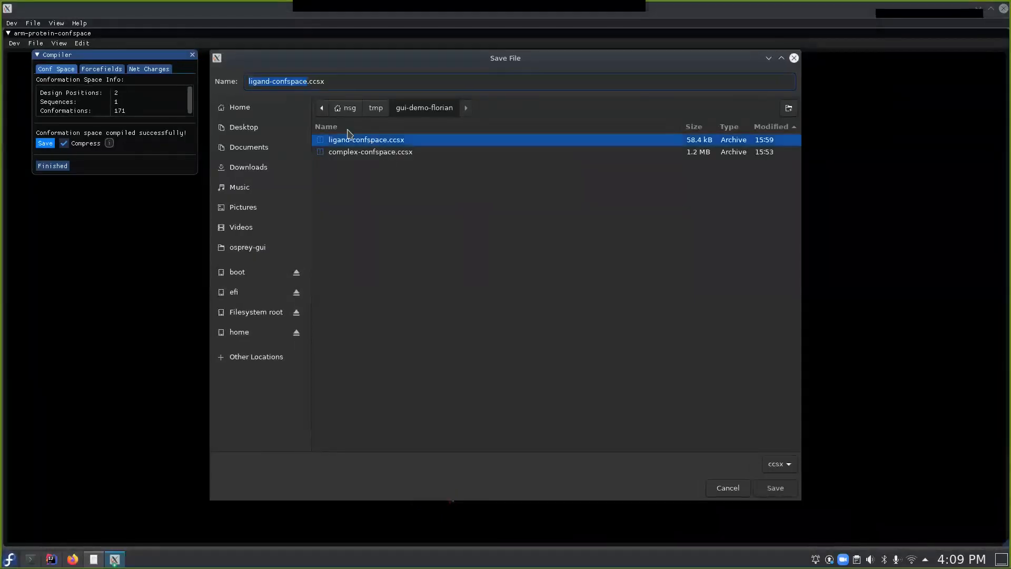
click(269, 78)
text(protein)
key(Return)
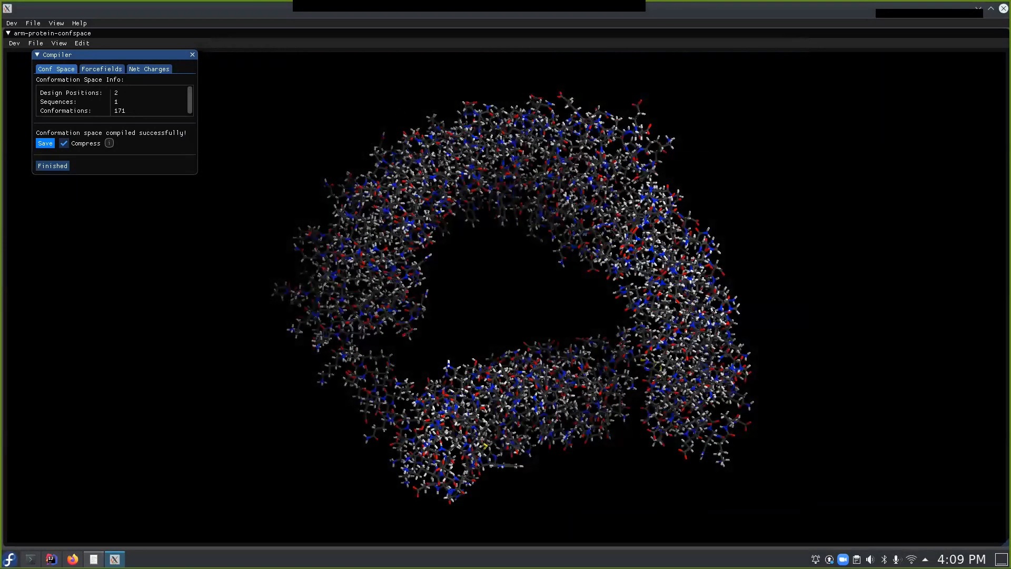
Launch the Dolphin file manager and go to ~/tmp/gui-demo-florian/ to review the saved conformation space files
click(9, 558)
text(dol)
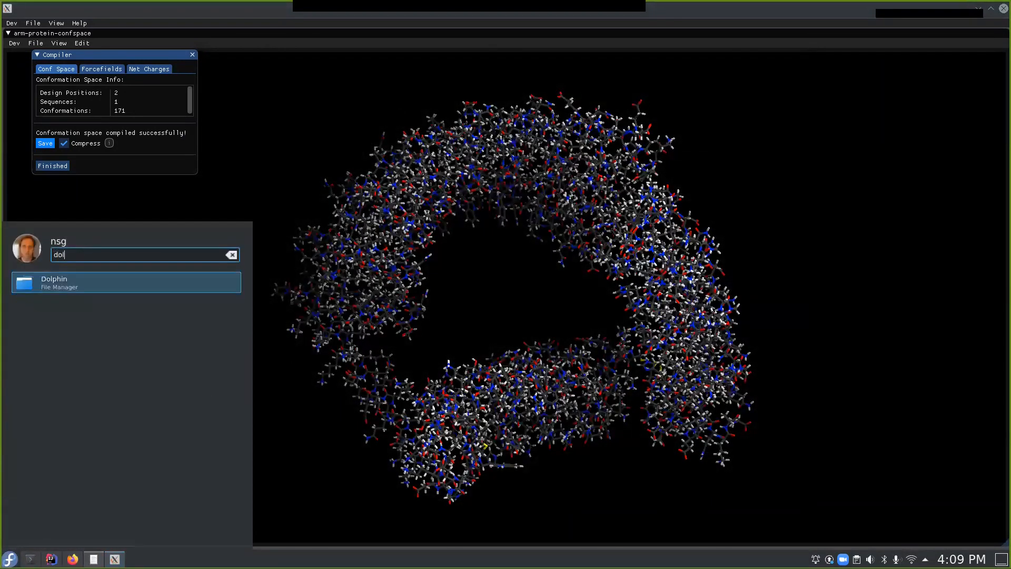
key(Return)
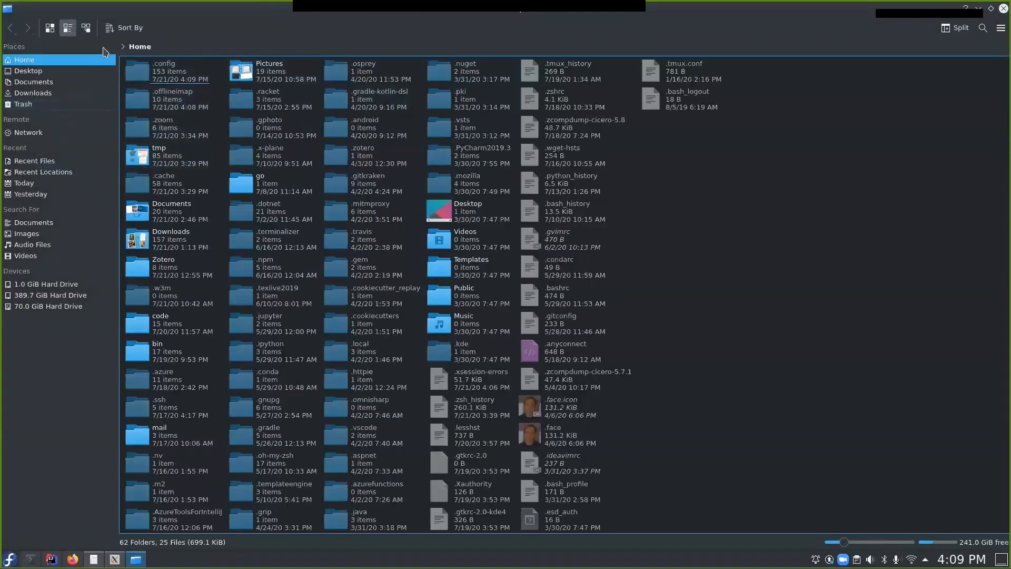
key(ctrl+i)
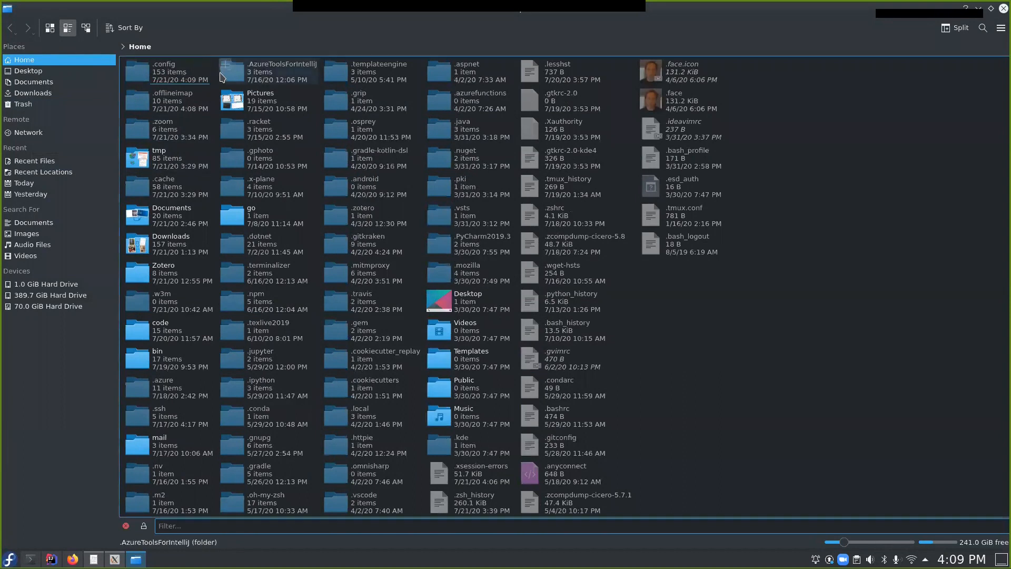
click(182, 46)
key(ctrl+a)
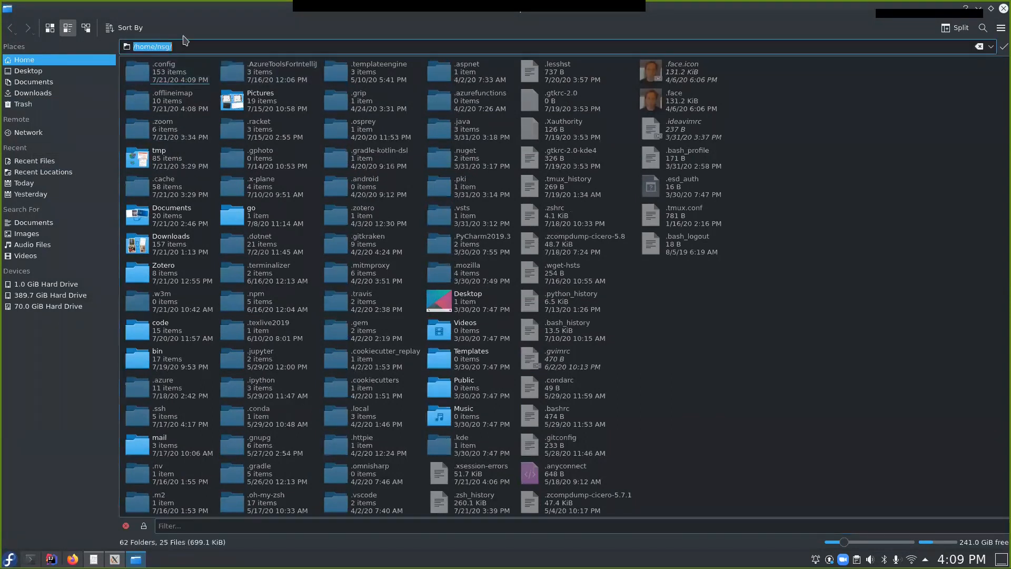
text(~/tmp/)
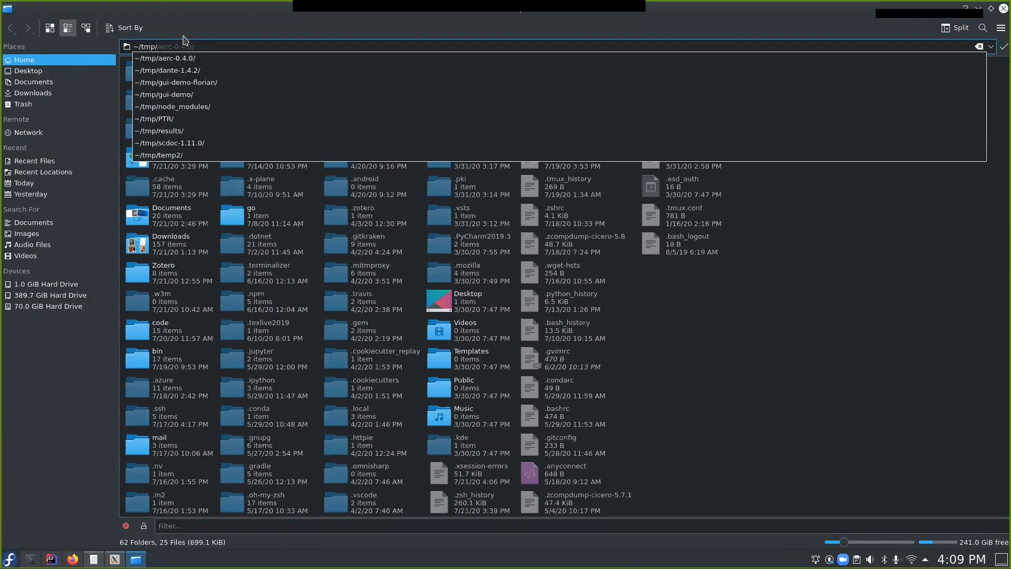
text(gu)
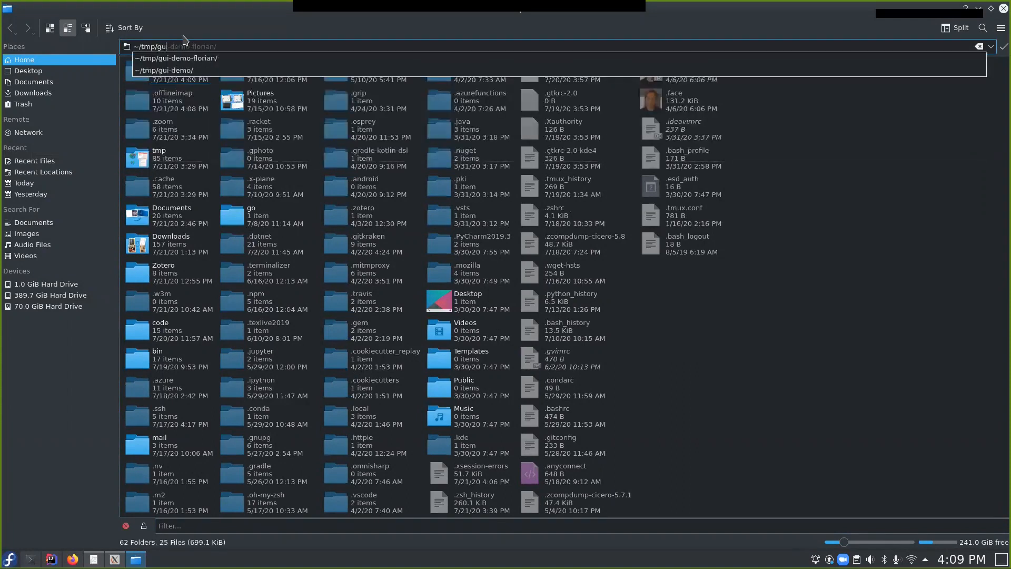
text(i-demo-florian/)
key(Return)
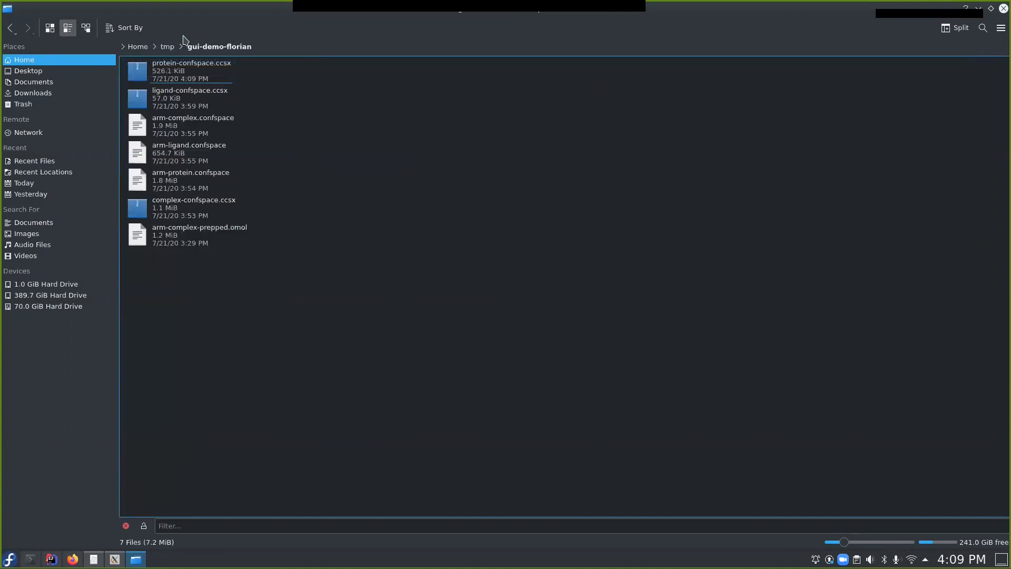
drag(253, 125, 162, 127)
click(293, 182)
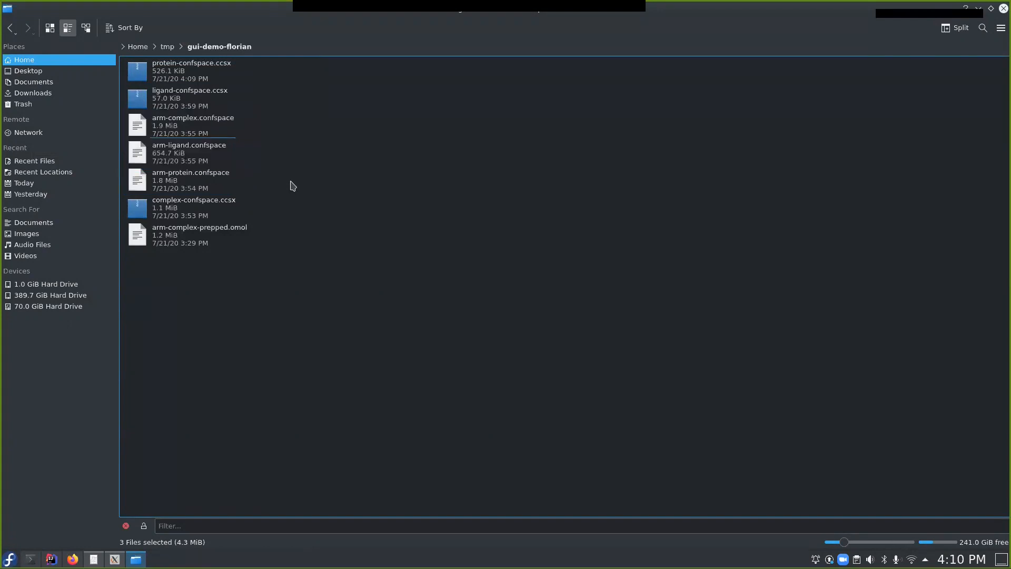
click(227, 235)
click(274, 240)
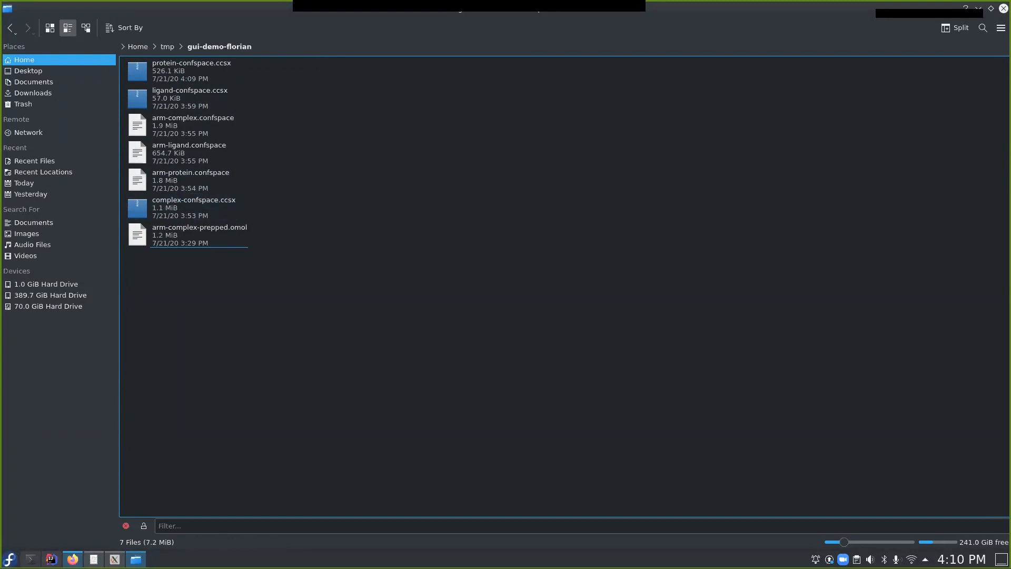
Switch to Firefox and open the github.com/donaldlab/osprey3 repository
mouse_move(30, 559)
click(72, 559)
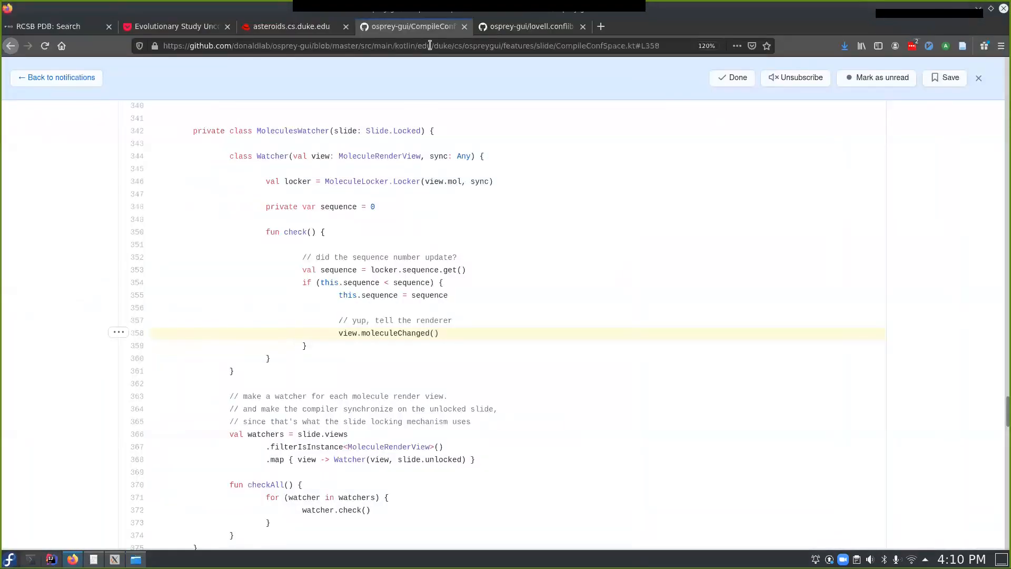
click(467, 46)
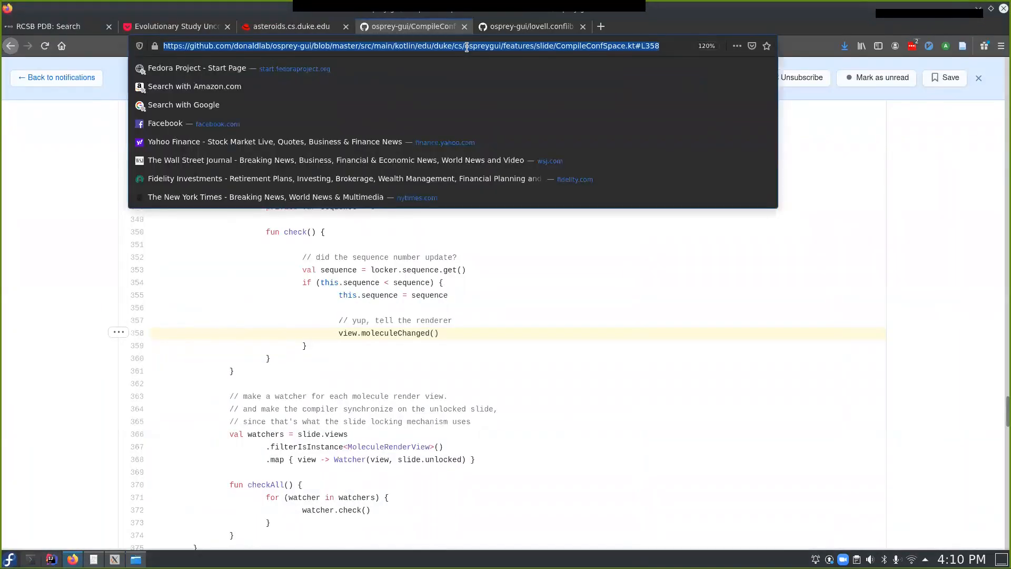
text(github.com/)
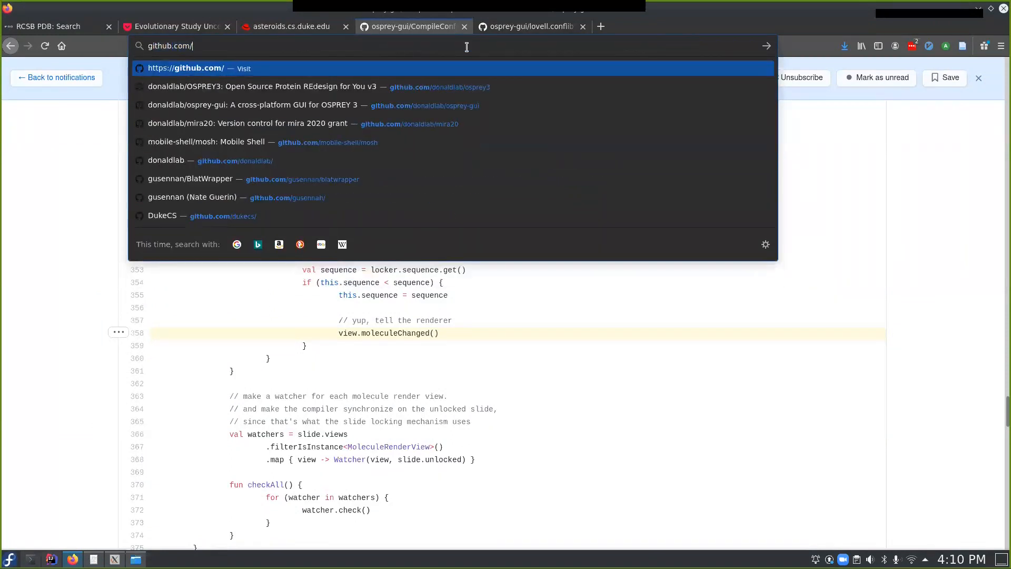
key(Down)
key(Return)
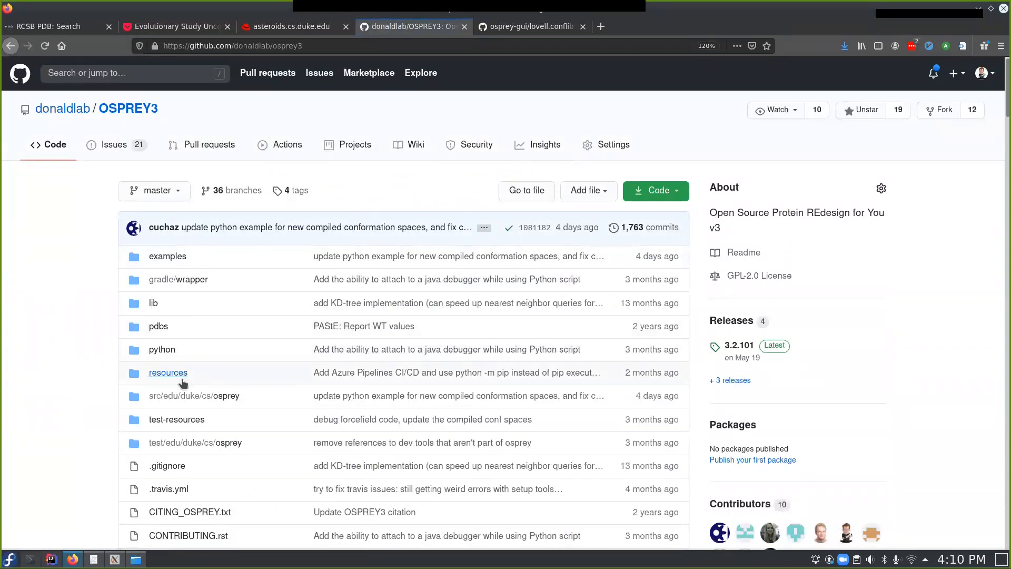
Open the example script kstar.py from examples/python.ccs/F98Y in the repository
click(183, 257)
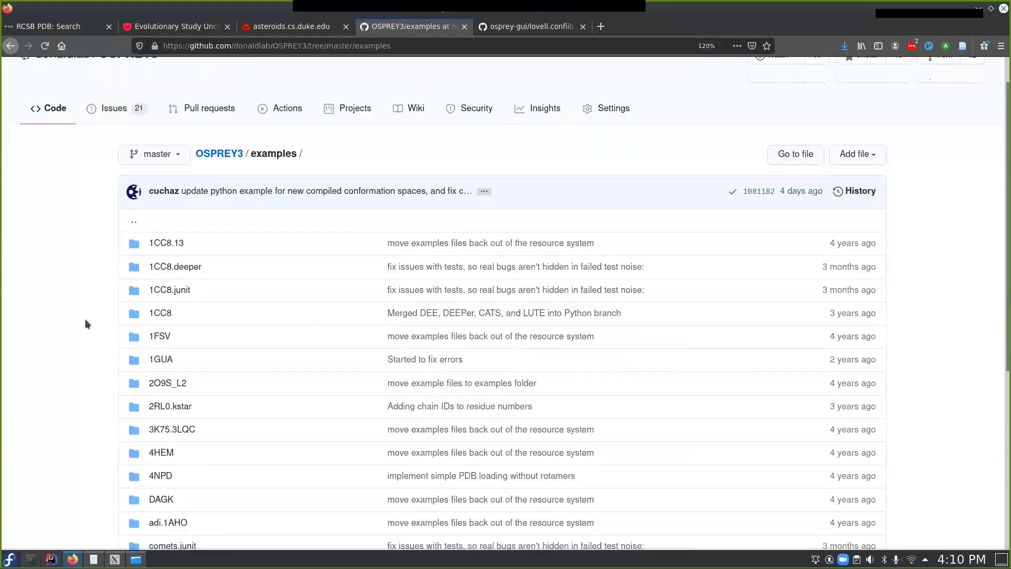
scroll(84, 318, down, 4)
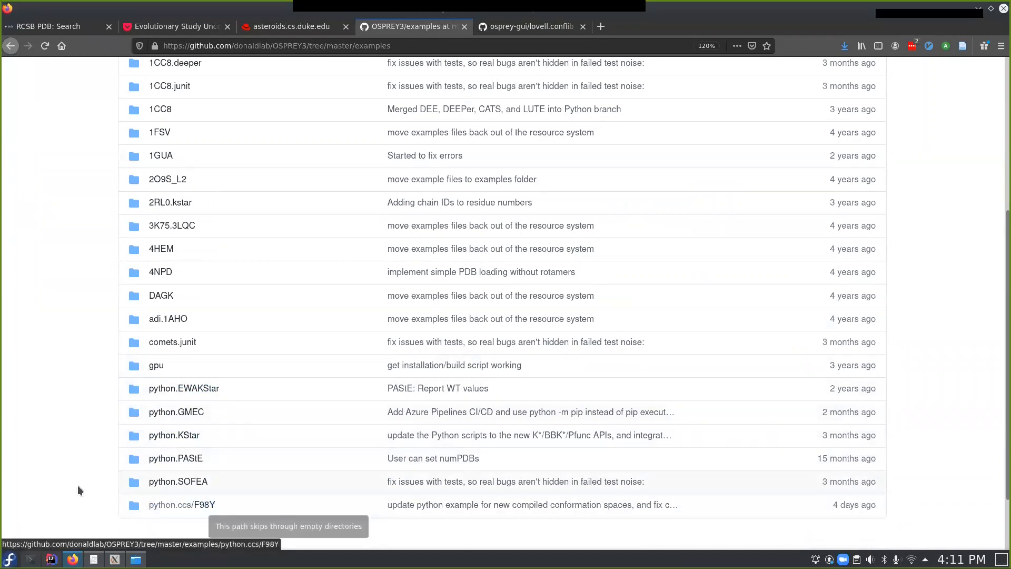
click(185, 505)
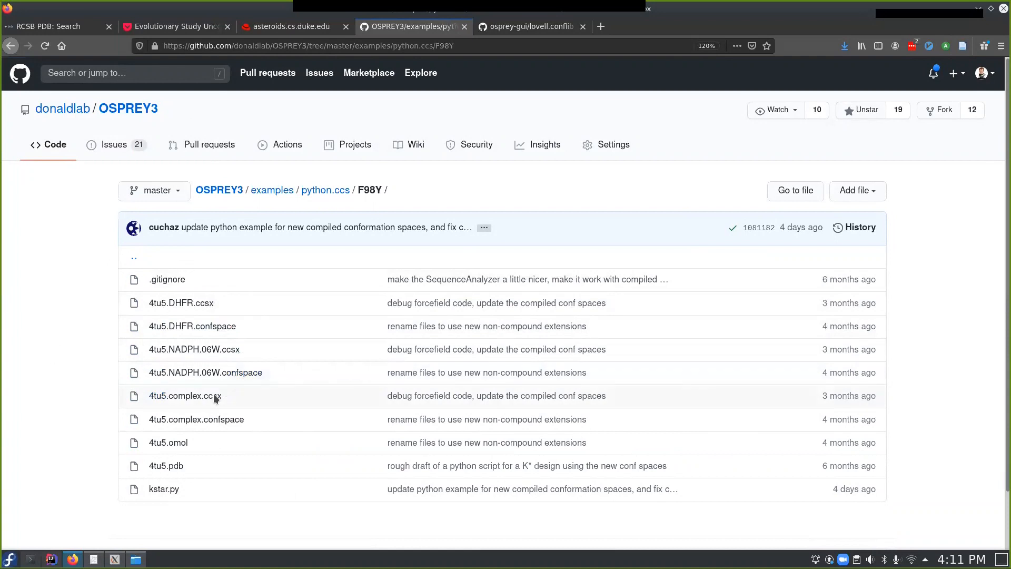
click(168, 488)
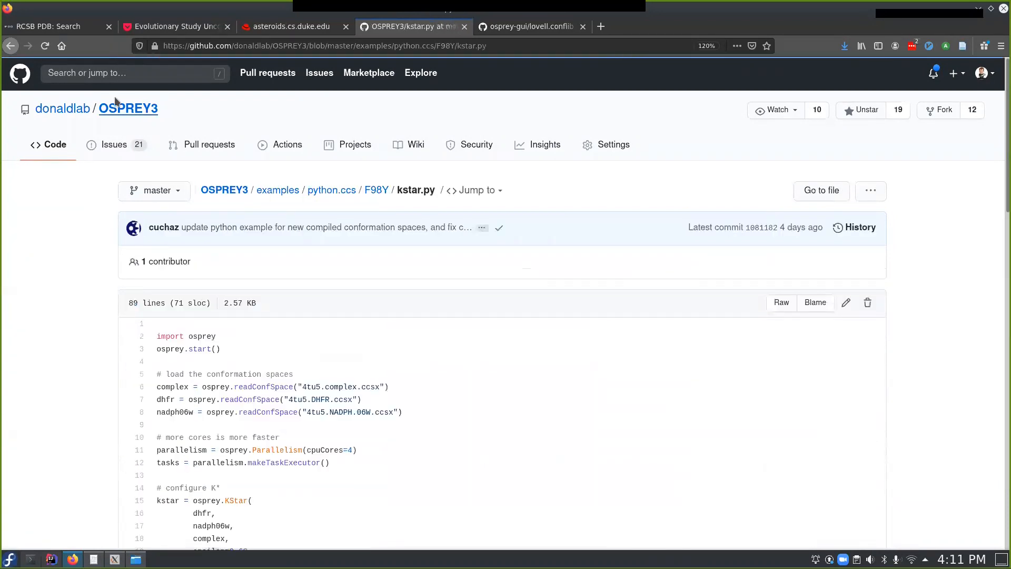
Show the raw version of kstar.py and copy its URL
click(781, 304)
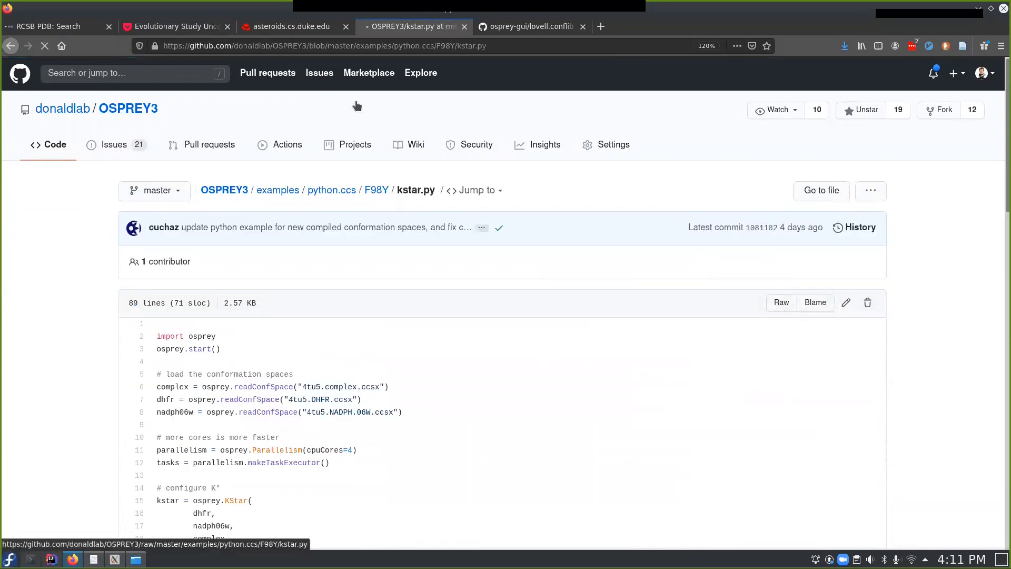
click(257, 46)
key(ctrl+c)
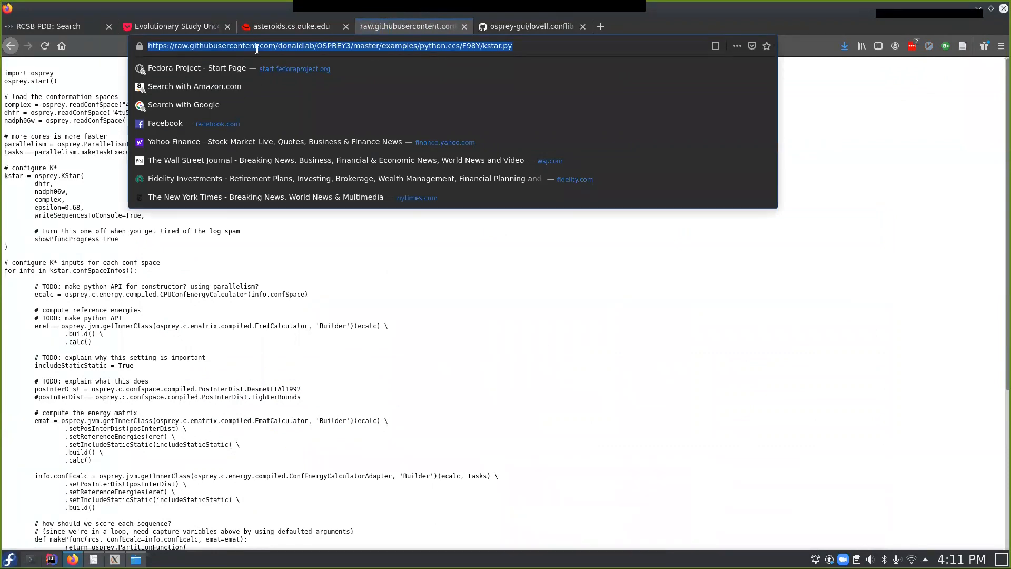
Switch to the terminal and change to ~/tmp/gui-demo-florian in the shell of tmux window 3
key(alt+Tab)
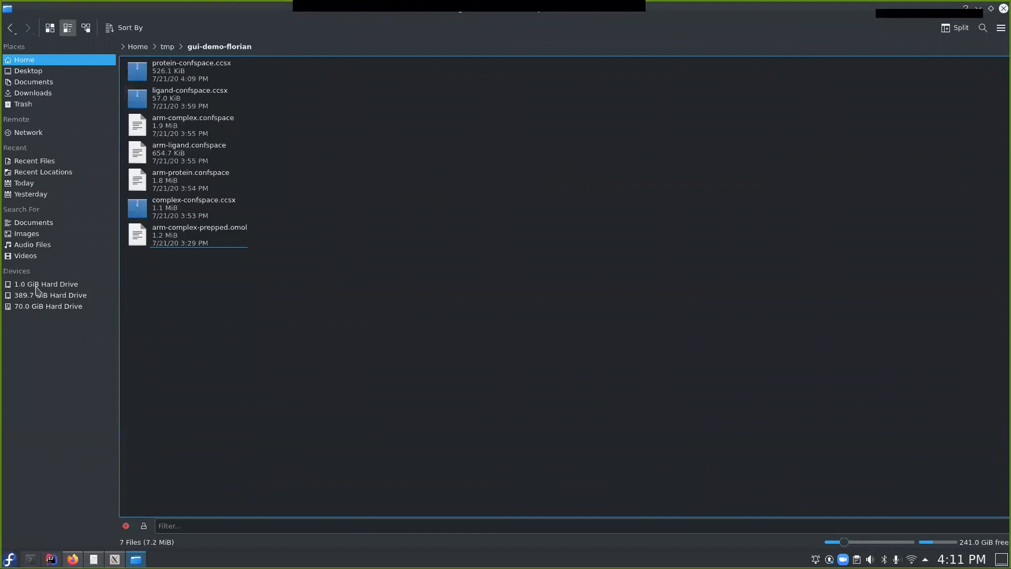
key(alt+Tab)
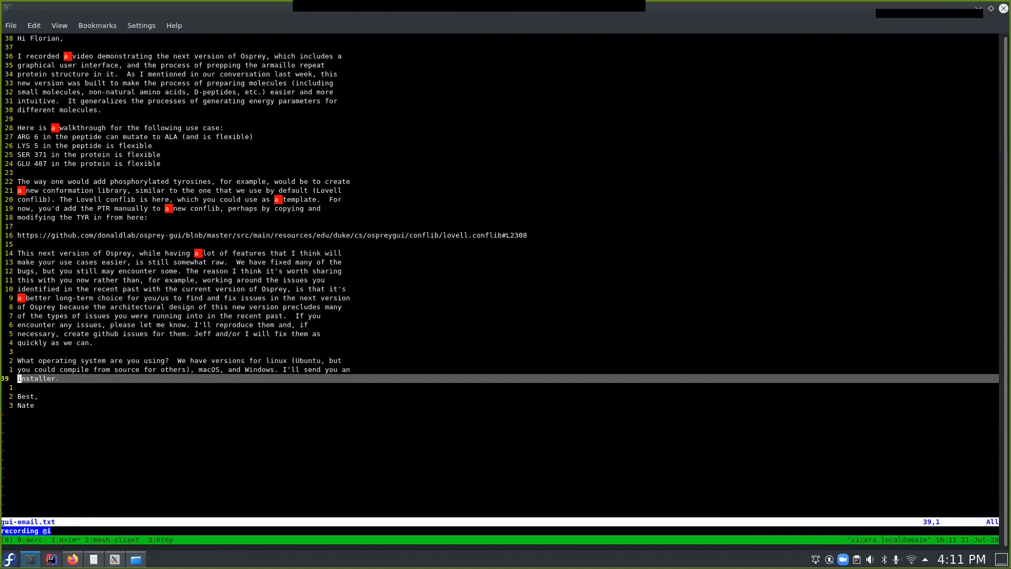
key(ctrl+b)
text(3cd )
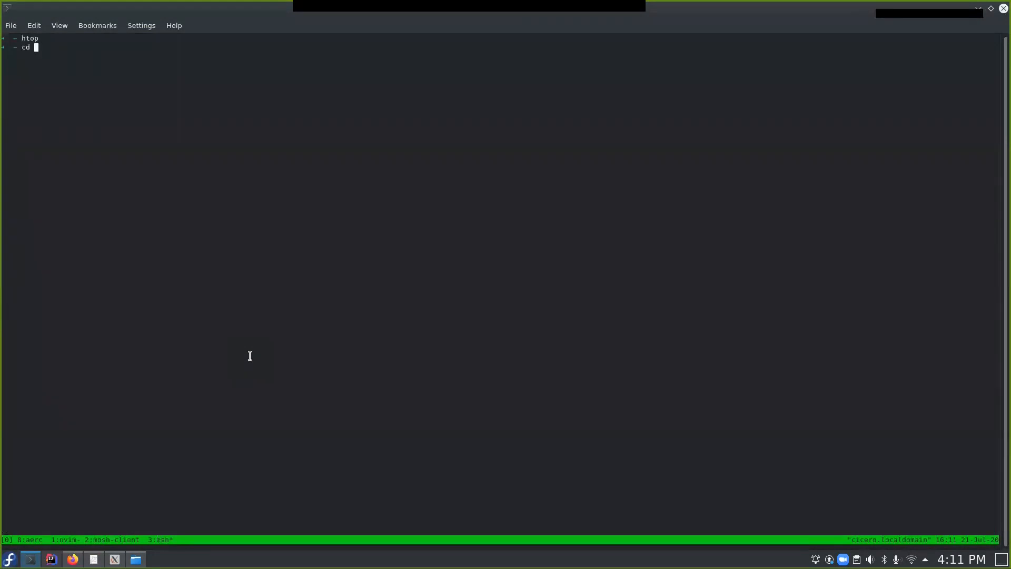
text(~/tmp/gui-demo-florian)
key(Return)
Download kstar.py into the current folder using wget with the copied raw URL
text(wget)
key(ctrl+shift+v)
key(Return)
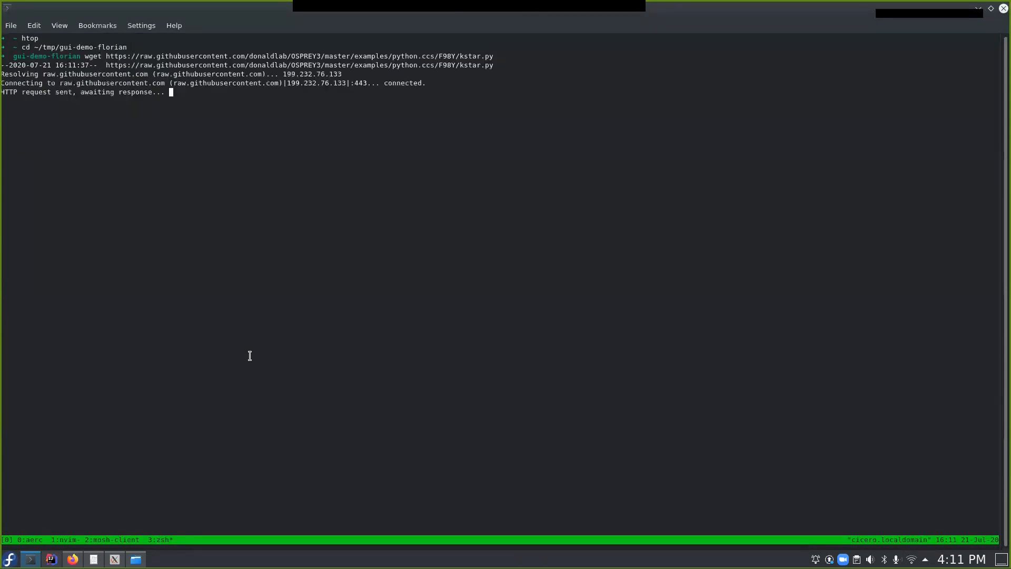
text(nvim k)
key(BackSpace)
key(BackSpace)
key(BackSpace)
key(BackSpace)
key(BackSpace)
key(BackSpace)
List the .ccsx files in the current folder
text(ls *.ccsx)
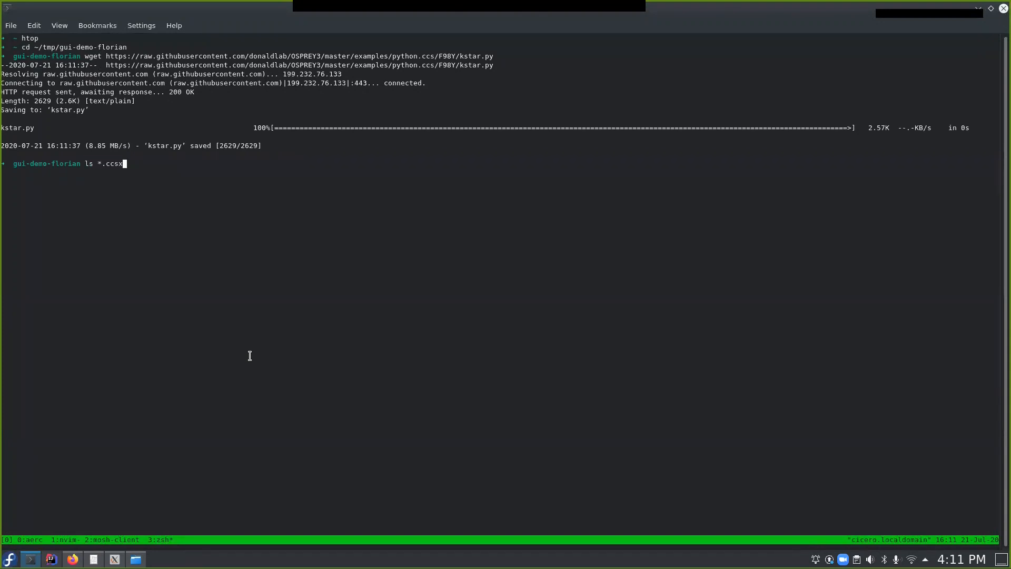
key(Return)
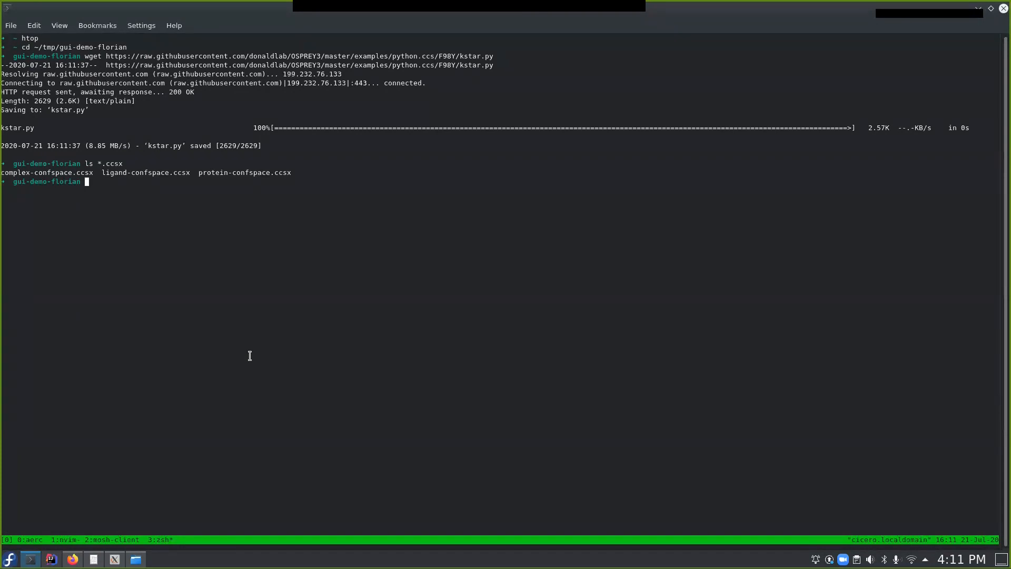
Open the downloaded kstar.py in nvim
text(nvim ks)
key(Tab)
key(Return)
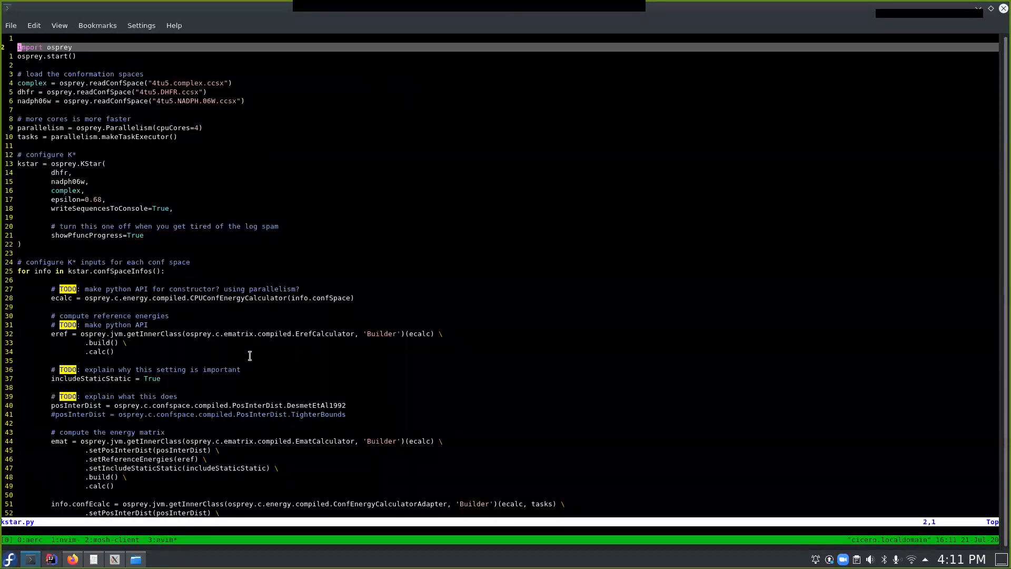
Look through the K* configuration at the start of kstar.py and return to the line that loads 4tu5.complex.ccsx
key(j)
key(j)
key(j)
key(j)
key(j)
key(j)
key(j)
key(j)
key(j)
key(j)
key(j)
key(j)
key(j)
key(j)
key(j)
key(k)
key(k)
key(k)
key(k)
key(k)
key(k)
key(k)
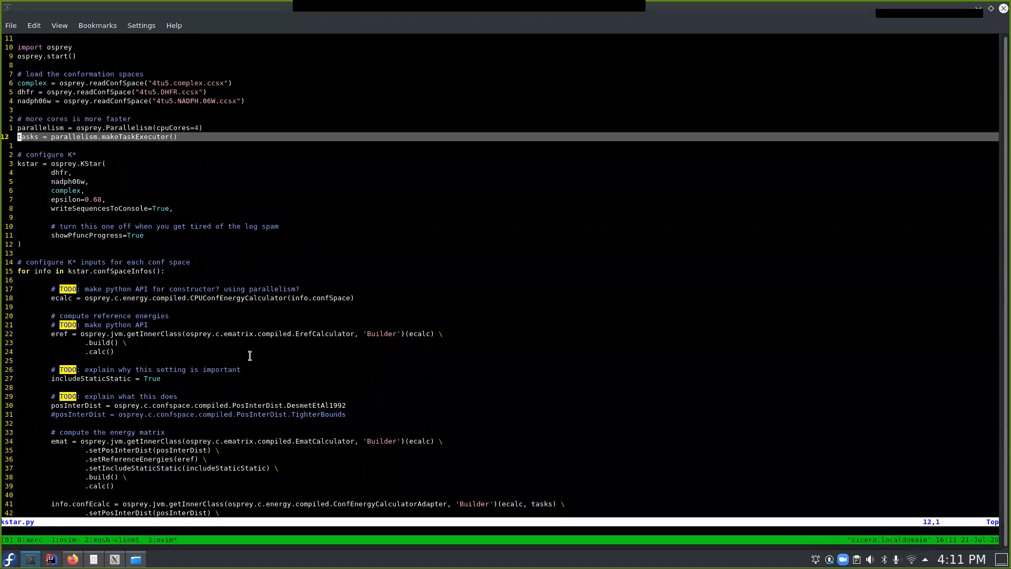
key(k)
key(k)
key(k)
key(k)
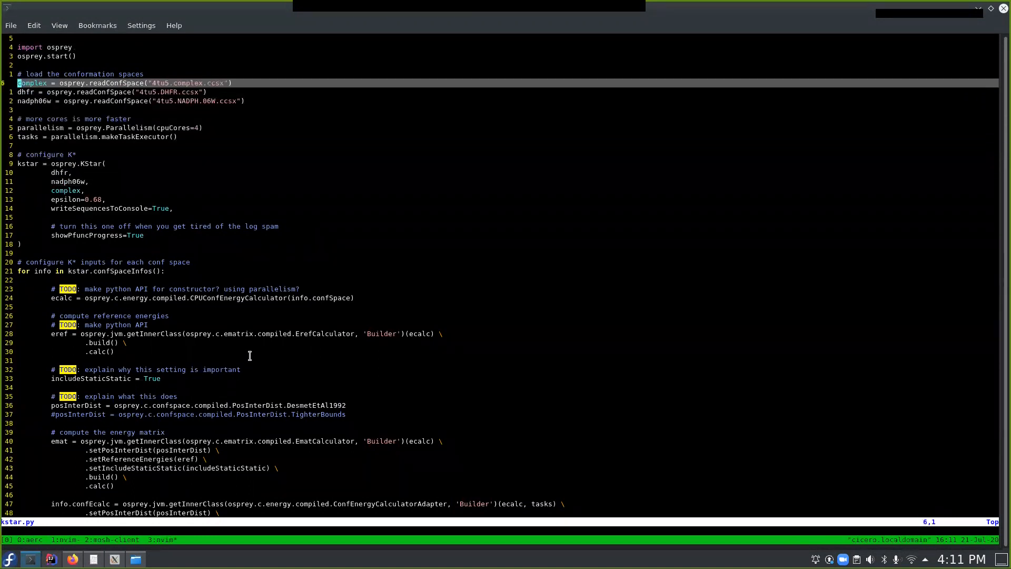
Rename the conformation space variables dhfr and nadph06w to protein and ligand where they are loaded
key(j)
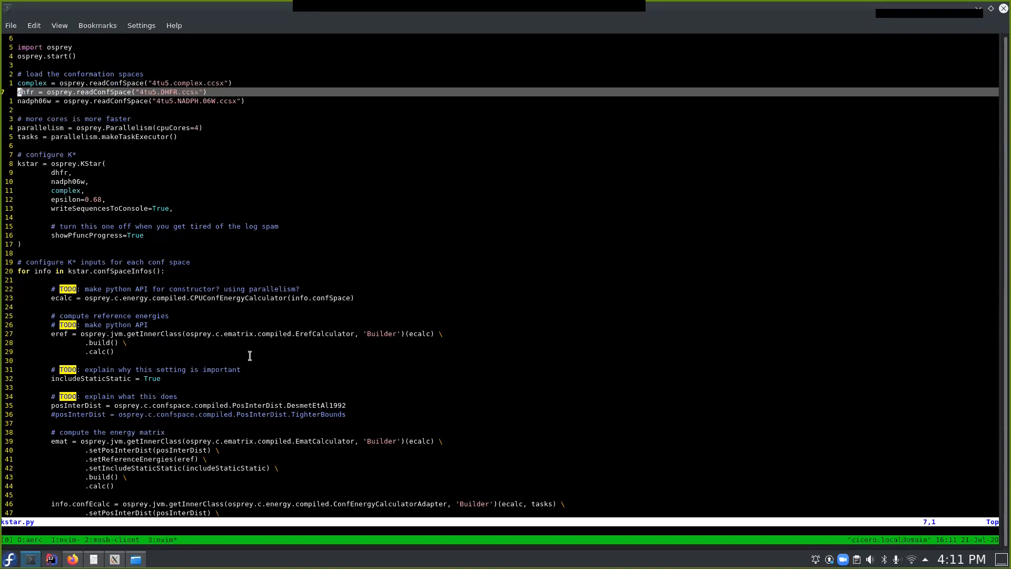
text(cwprotein)
key(Escape)
text(jbcwligand)
key(Escape)
Change the file read for the complex conformation space to complex-confspace.ccsx
key(k)
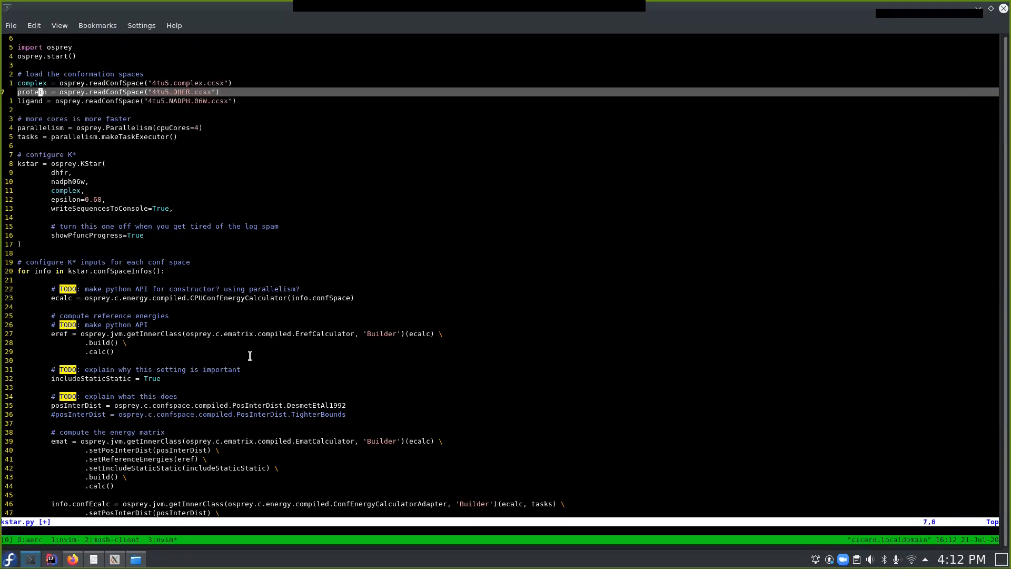
key(l)
key(l)
key(l)
key(l)
key(l)
key(l)
key(l)
key(l)
key(l)
key(l)
key(l)
key(l)
key(l)
key(l)
key(l)
key(l)
key(l)
key(l)
key(l)
key(l)
key(k)
key(l)
key(l)
key(l)
key(v)
key(l)
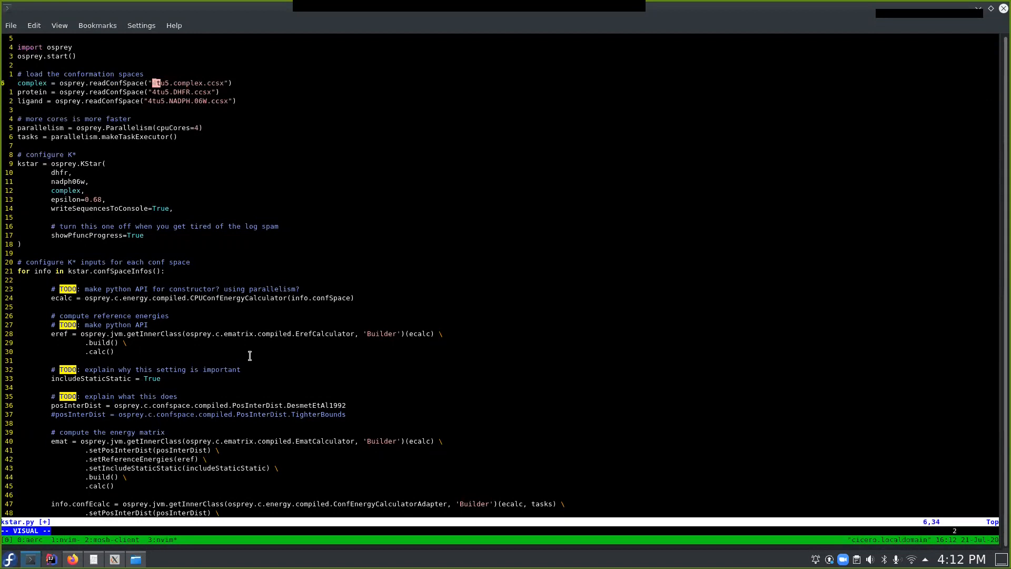
key(l)
key(l)
key(l)
key(l)
key(l)
key(l)
key(l)
key(l)
key(l)
key(l)
text(ce("complex-con)
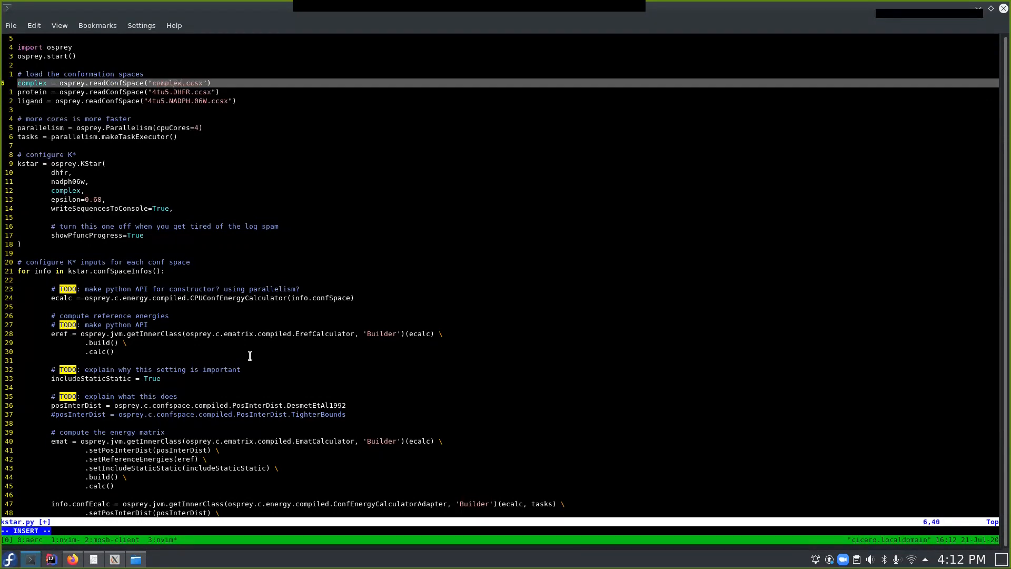
text(fspace)
key(Escape)
Change the file read for the protein conformation space to protein-confspace.ccsx
key(j)
key(b)
key(b)
key(b)
key(b)
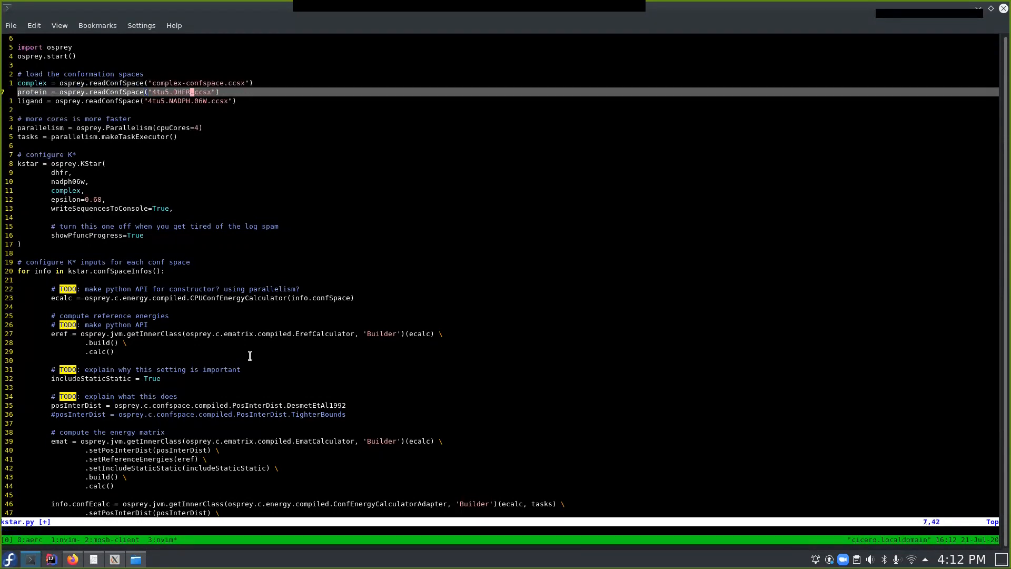
key(b)
key(b)
key(.)
key(u)
key(v)
key(l)
key(l)
key(l)
key(l)
key(l)
key(l)
key(l)
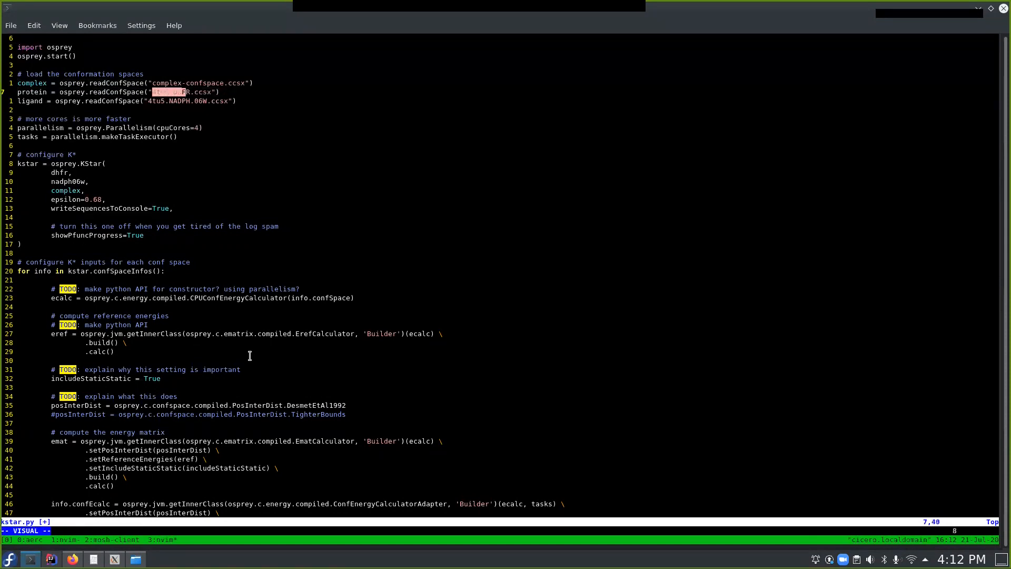
text(lcprotein-confspace)
key(Escape)
Change the file read for the ligand conformation space to ligand-confspace.ccsx and save the script
key(j)
key(b)
key(b)
key(b)
key(b)
key(b)
key(b)
key(b)
key(v)
key(l)
key(l)
key(l)
key(l)
key(l)
key(l)
key(l)
key(l)
key(l)
key(l)
key(l)
key(l)
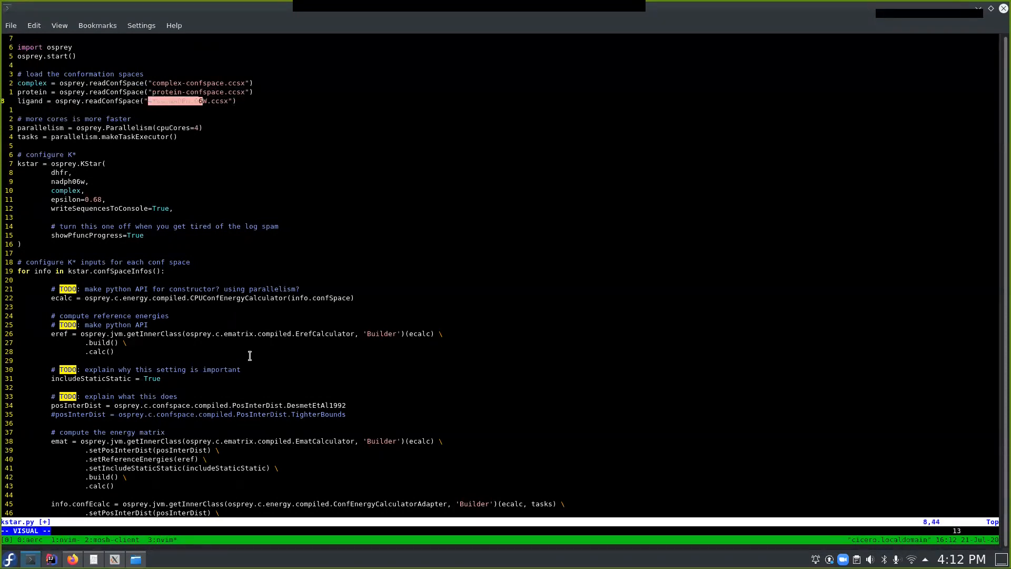
text(lcligand-confspa)
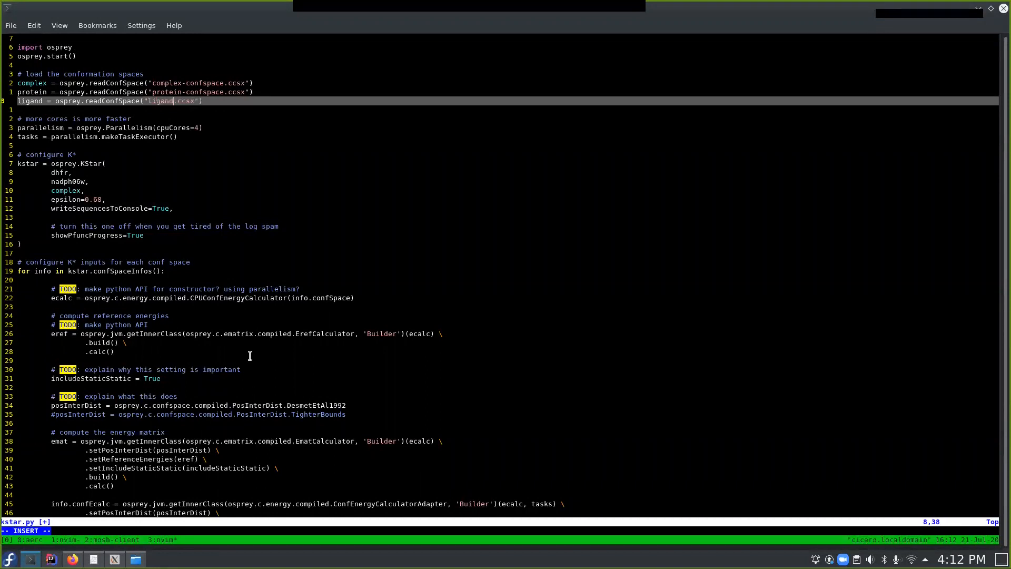
text(ce)
key(Escape)
text(:w)
key(Return)
Replace the dhfr and nadph06w arguments of the osprey.KStar call with protein and ligand
key(j)
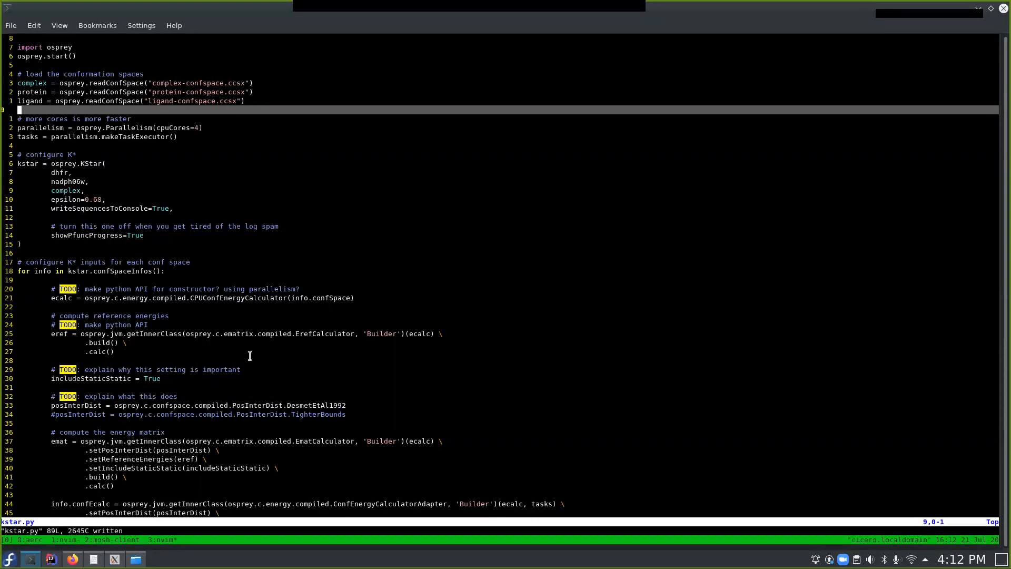
key(j)
key(j)
key(j)
key(j)
key(j)
key(j)
key(j)
text(cwprotein)
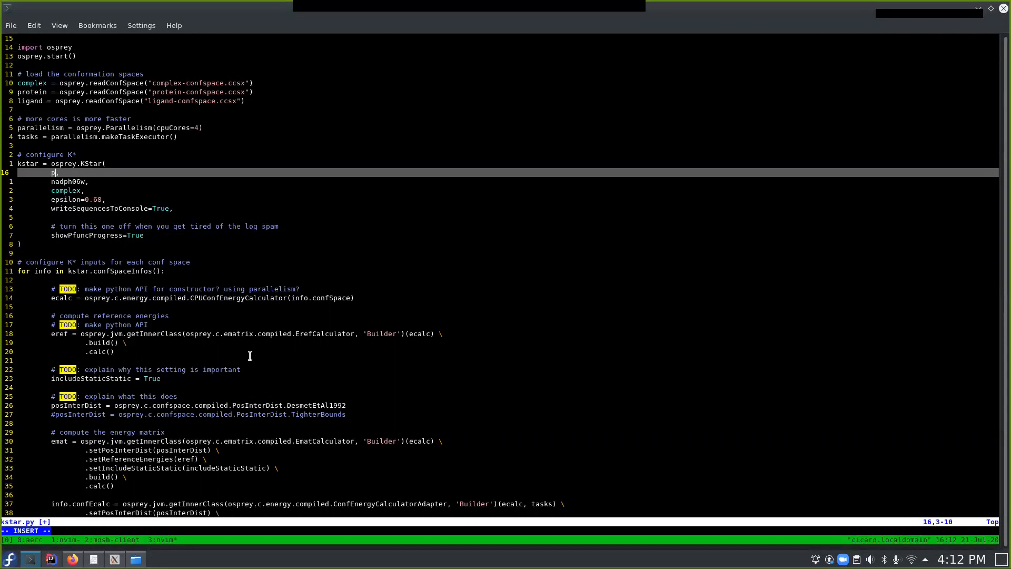
key(Escape)
key(Return)
text(cwligand)
key(Escape)
Look through the remaining K* settings, reference energy, energy matrix and confEcalc code down to the sequence scoring comment
key(j)
key(j)
key(j)
key(j)
key(j)
key(j)
key(j)
key(k)
key(k)
key(k)
key(k)
key(k)
key(j)
key(j)
key(j)
key(j)
key(j)
key(j)
key(j)
key(j)
key(j)
key(j)
key(j)
key(j)
key(j)
key(j)
key(j)
key(j)
key(j)
key(j)
key(j)
key(j)
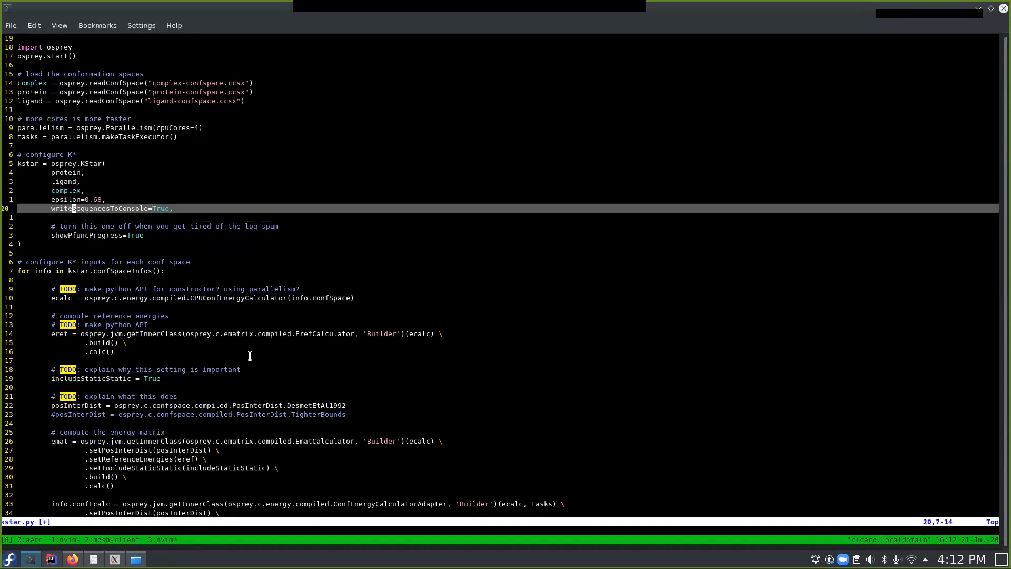
key(j)
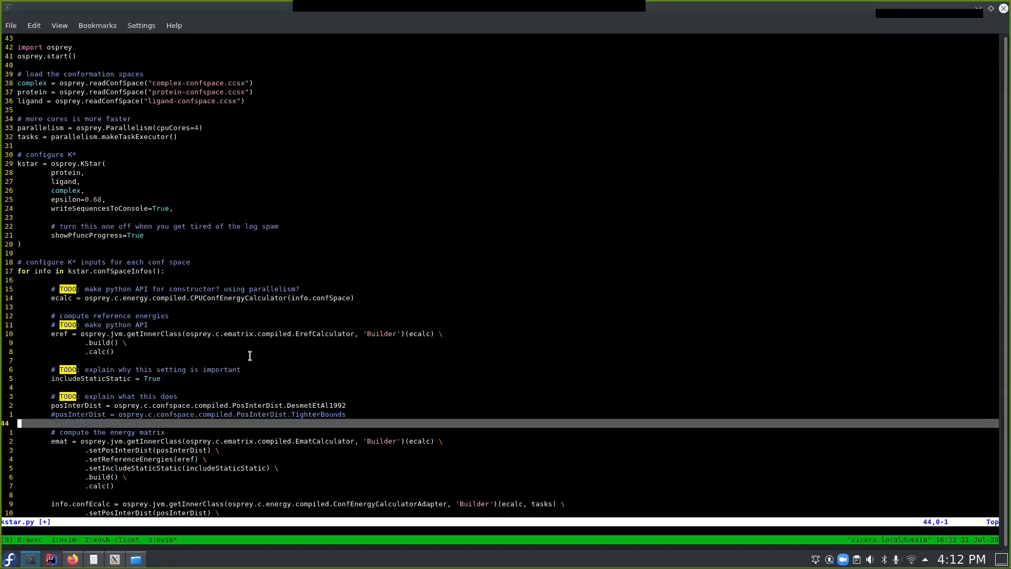
key(j)
key(j)
key(j)
key(j)
key(j)
key(j)
key(j)
key(j)
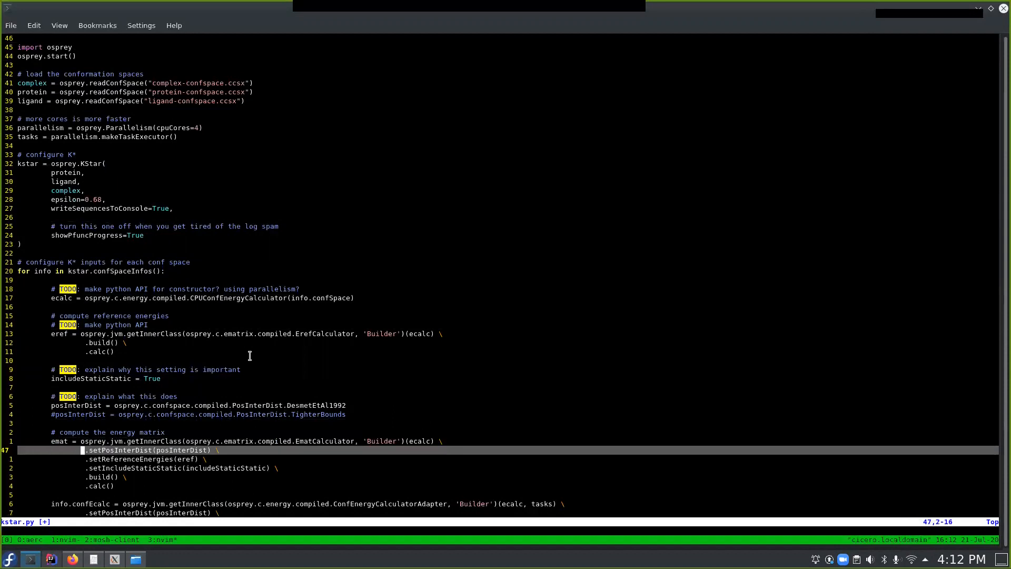
key(j)
key(j)
key(j)
key(j)
key(j)
key(j)
key(j)
key(j)
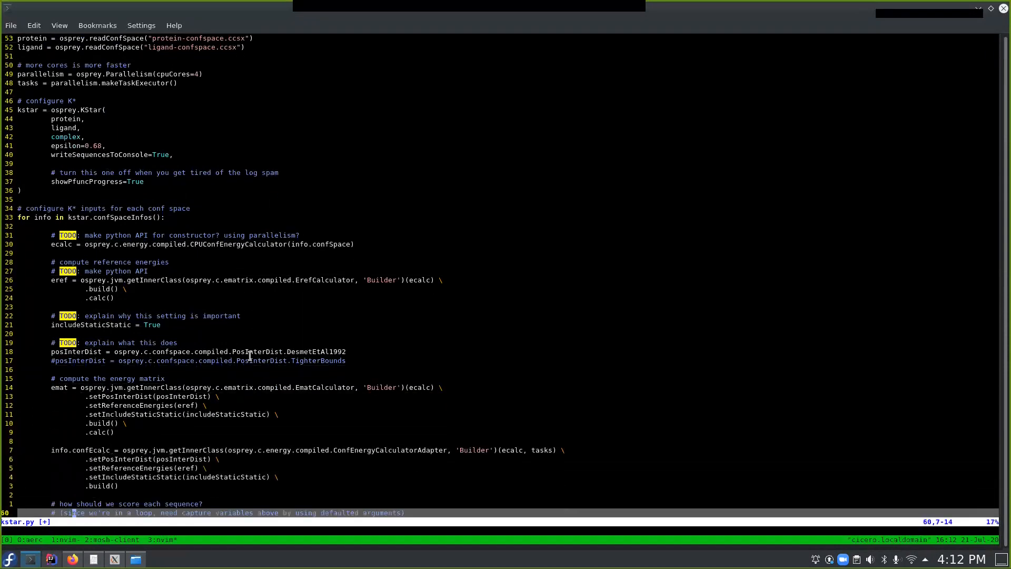
Look through the rest of the script, from the makePfunc sequence scoring code to the K* run and result-printing loop
key(j)
key(j)
key(j)
key(j)
key(j)
key(j)
key(j)
key(j)
key(j)
key(j)
key(j)
key(j)
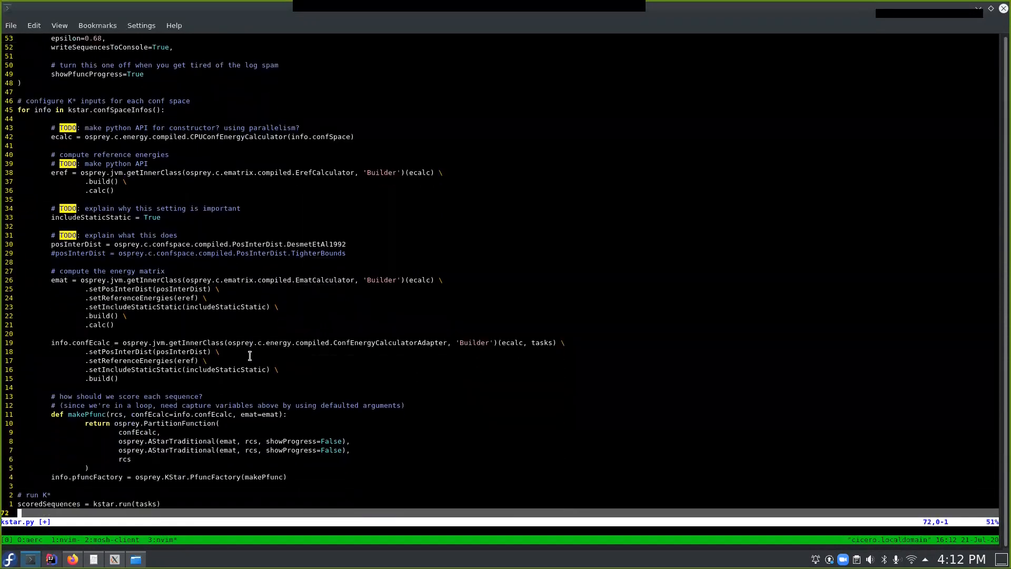
key(j)
key(j)
key(j)
key(j)
key(j)
key(j)
Search the script for leftover mentions of DHFR, ignoring case, and return to its first line
text(/DH)
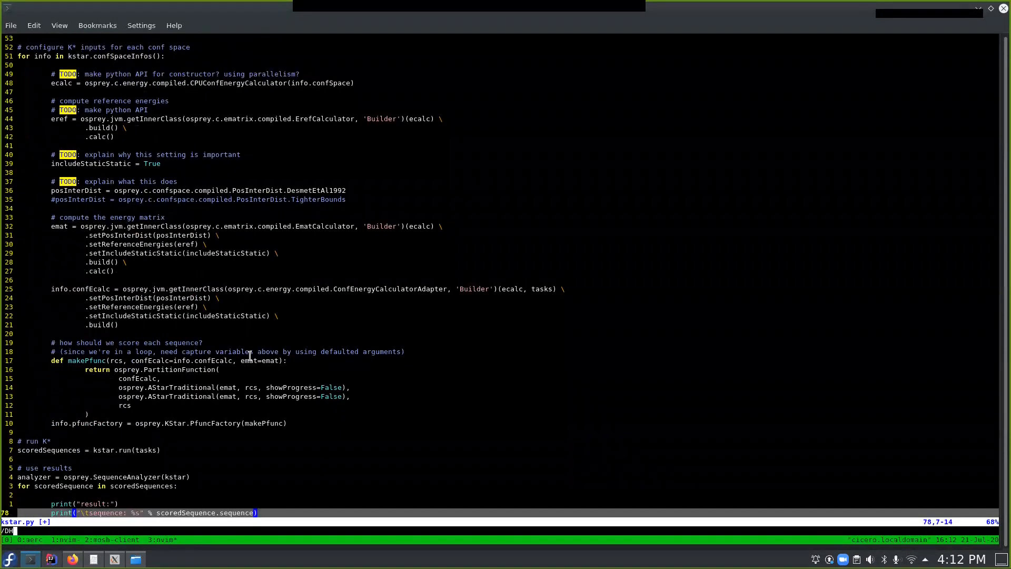
text(FR\c)
key(Return)
key(g)
key(g)
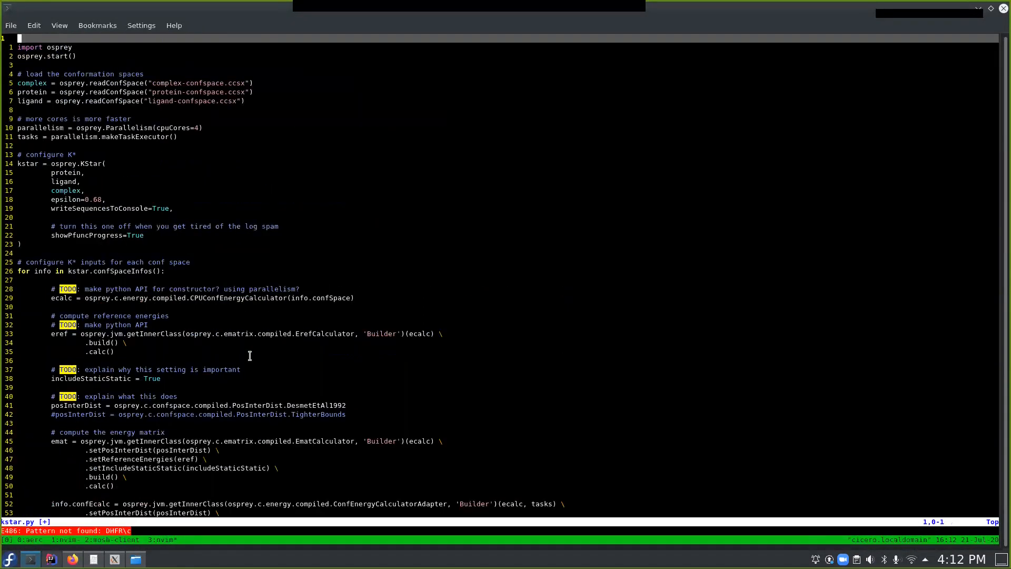
Save and close kstar.py, and run it with Python from the gui-demo-florian folder
text(:wq)
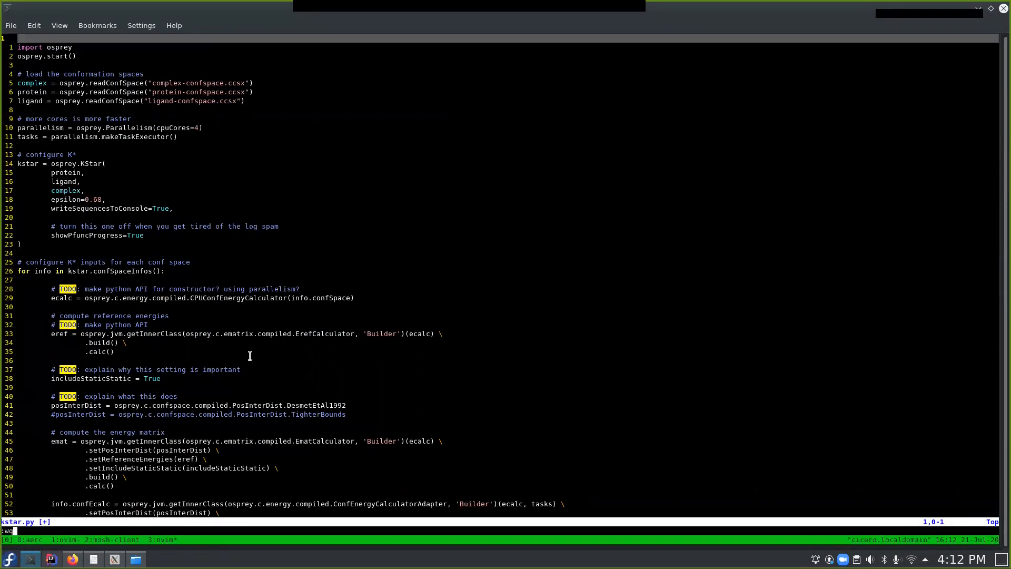
key(Return)
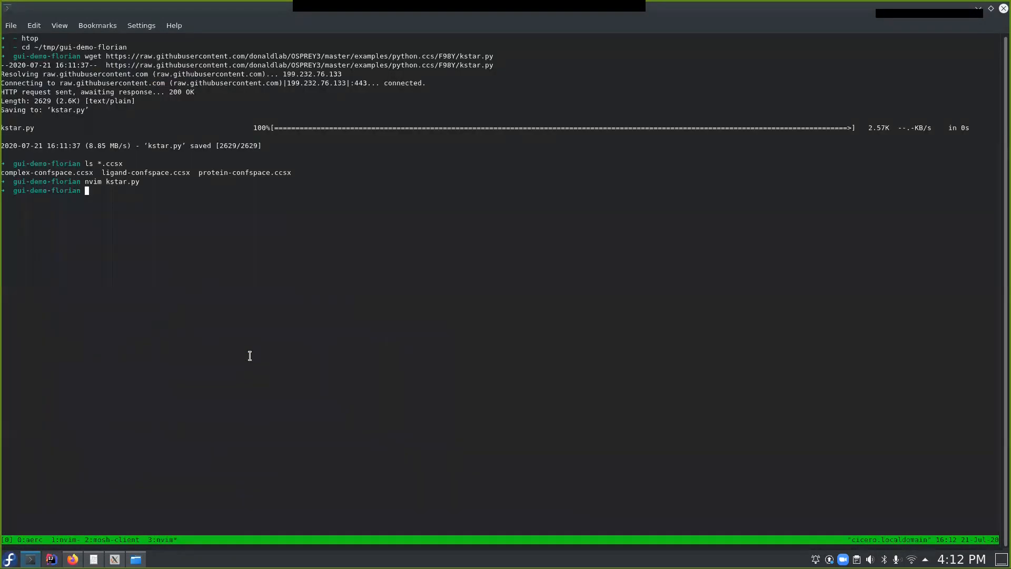
text(python kstar.py)
key(Return)
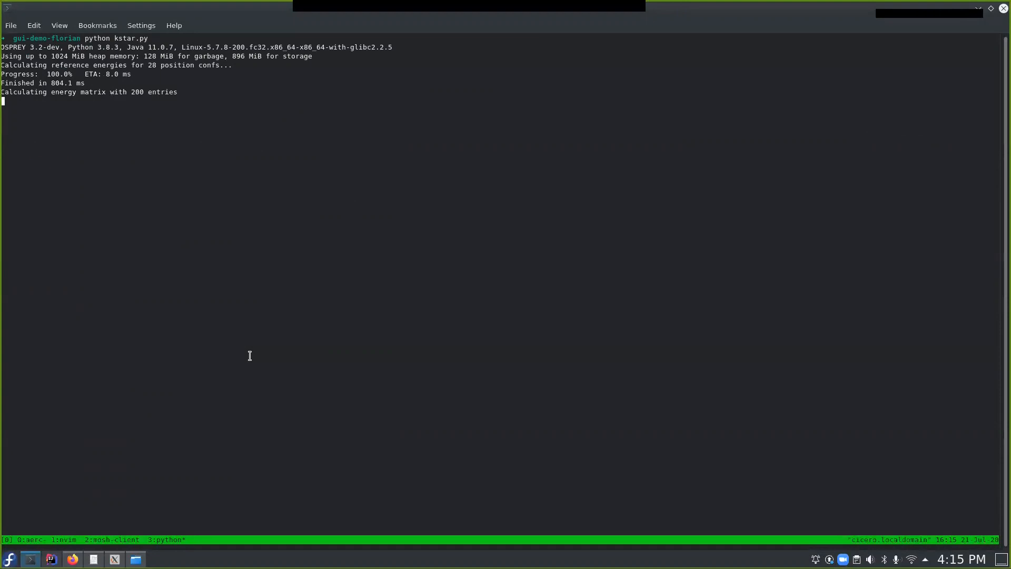
click(623, 6)
click(623, 7)
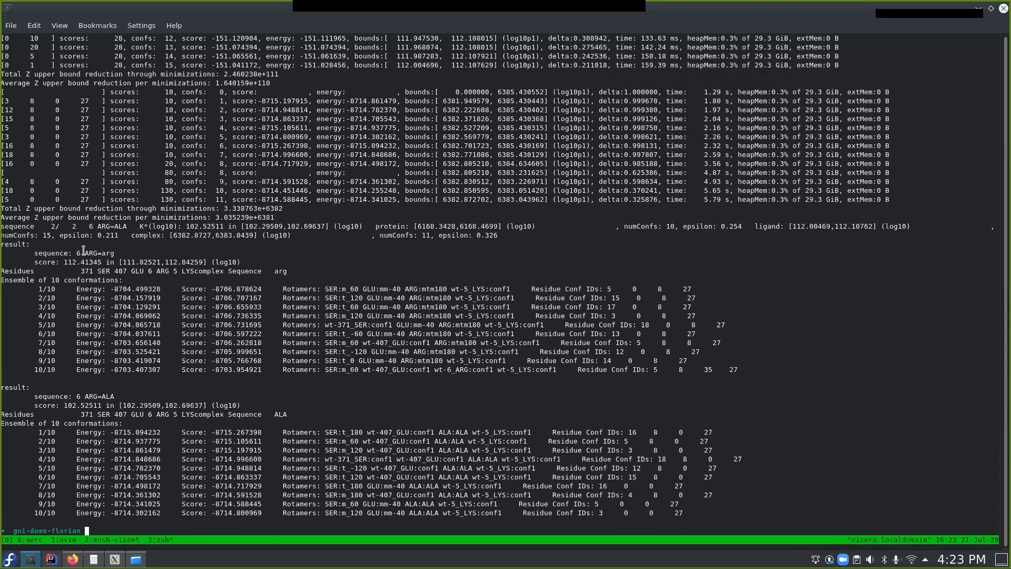
Examine the K* results in the output, comparing the scores of the wild-type arg and ALA sequences at residue 6
double_click(111, 252)
drag(122, 262, 156, 260)
click(174, 261)
double_click(127, 405)
click(168, 403)
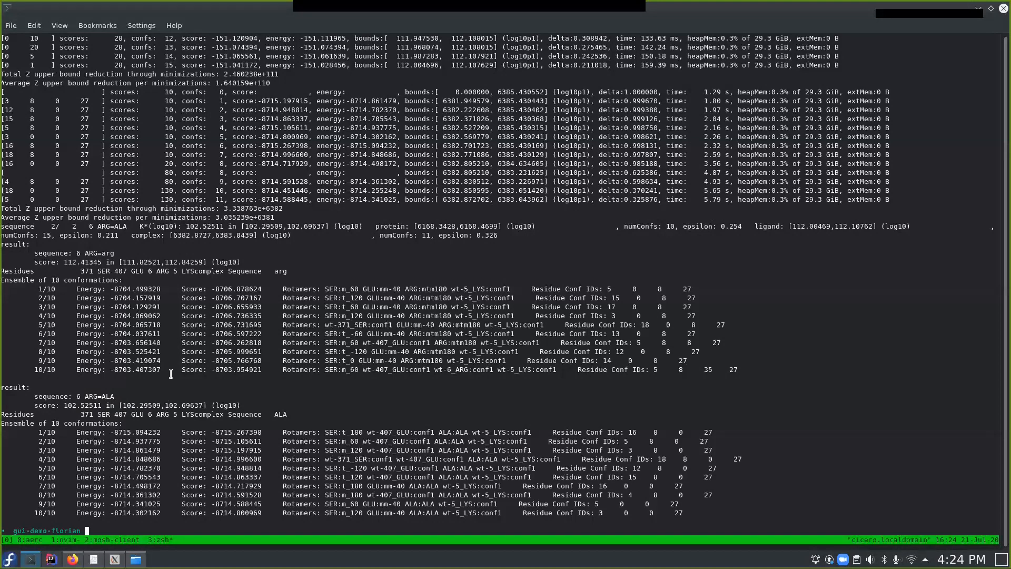